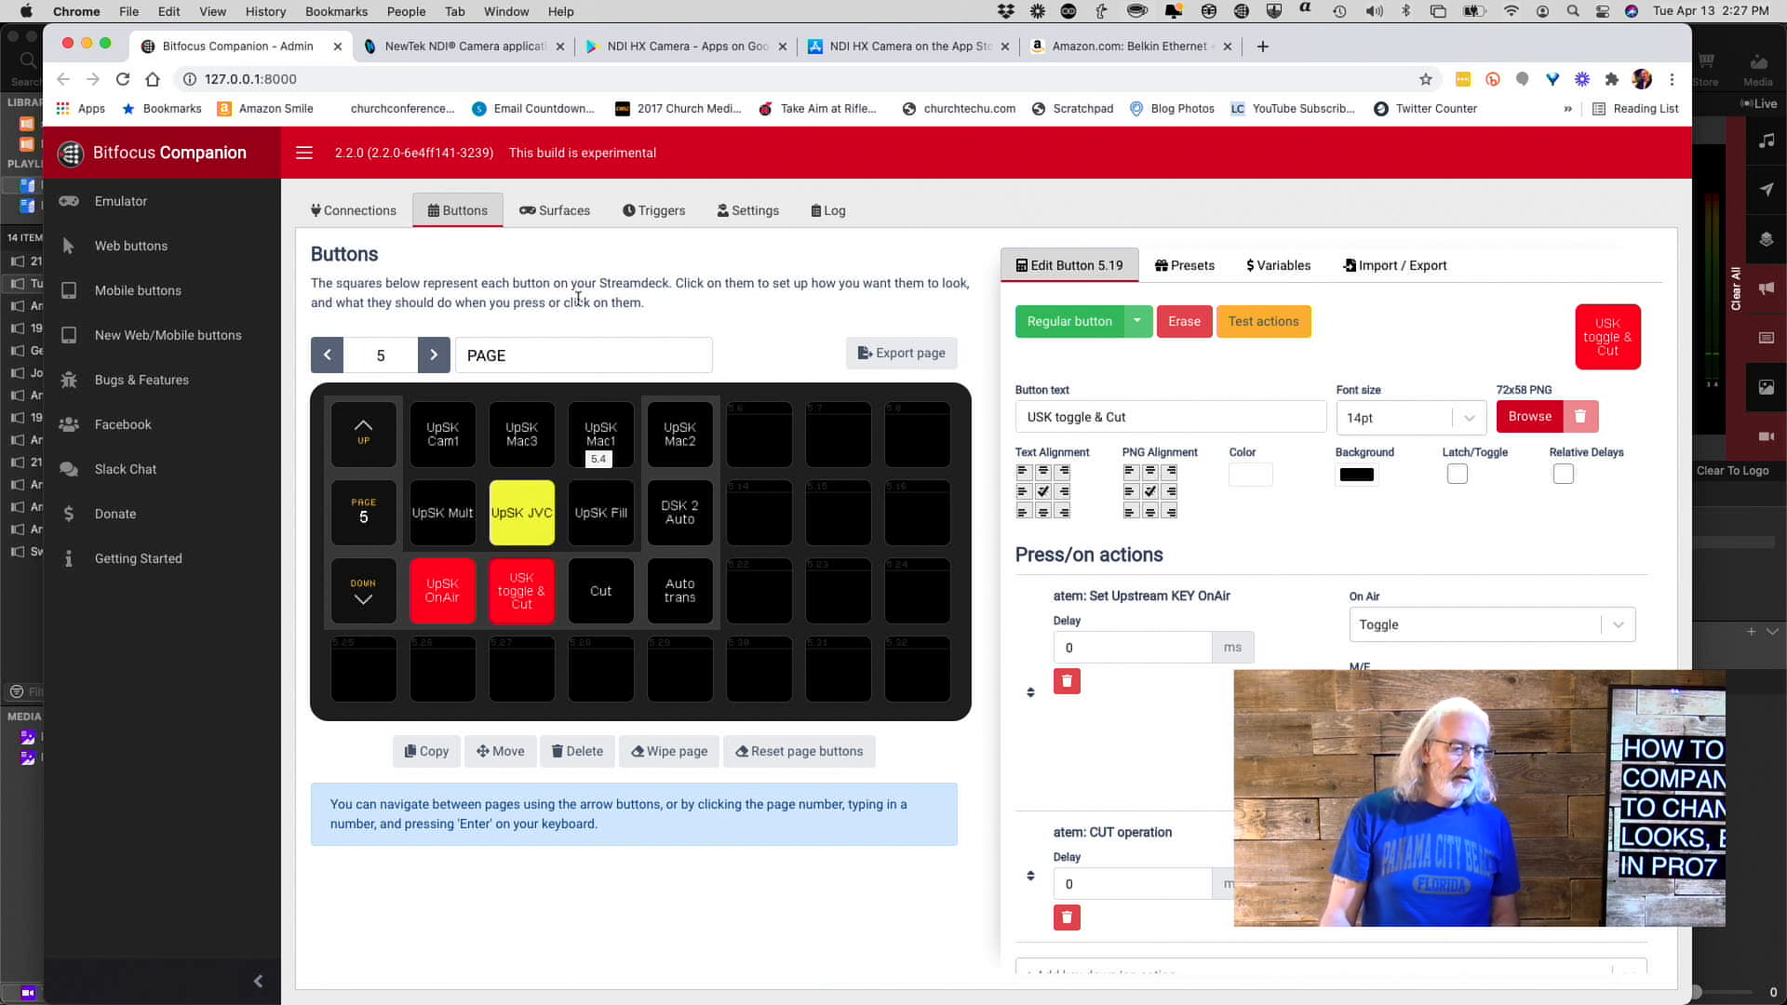
Go to button page 8 and make the empty slot 8.2 a regular button.
left_click(429, 353)
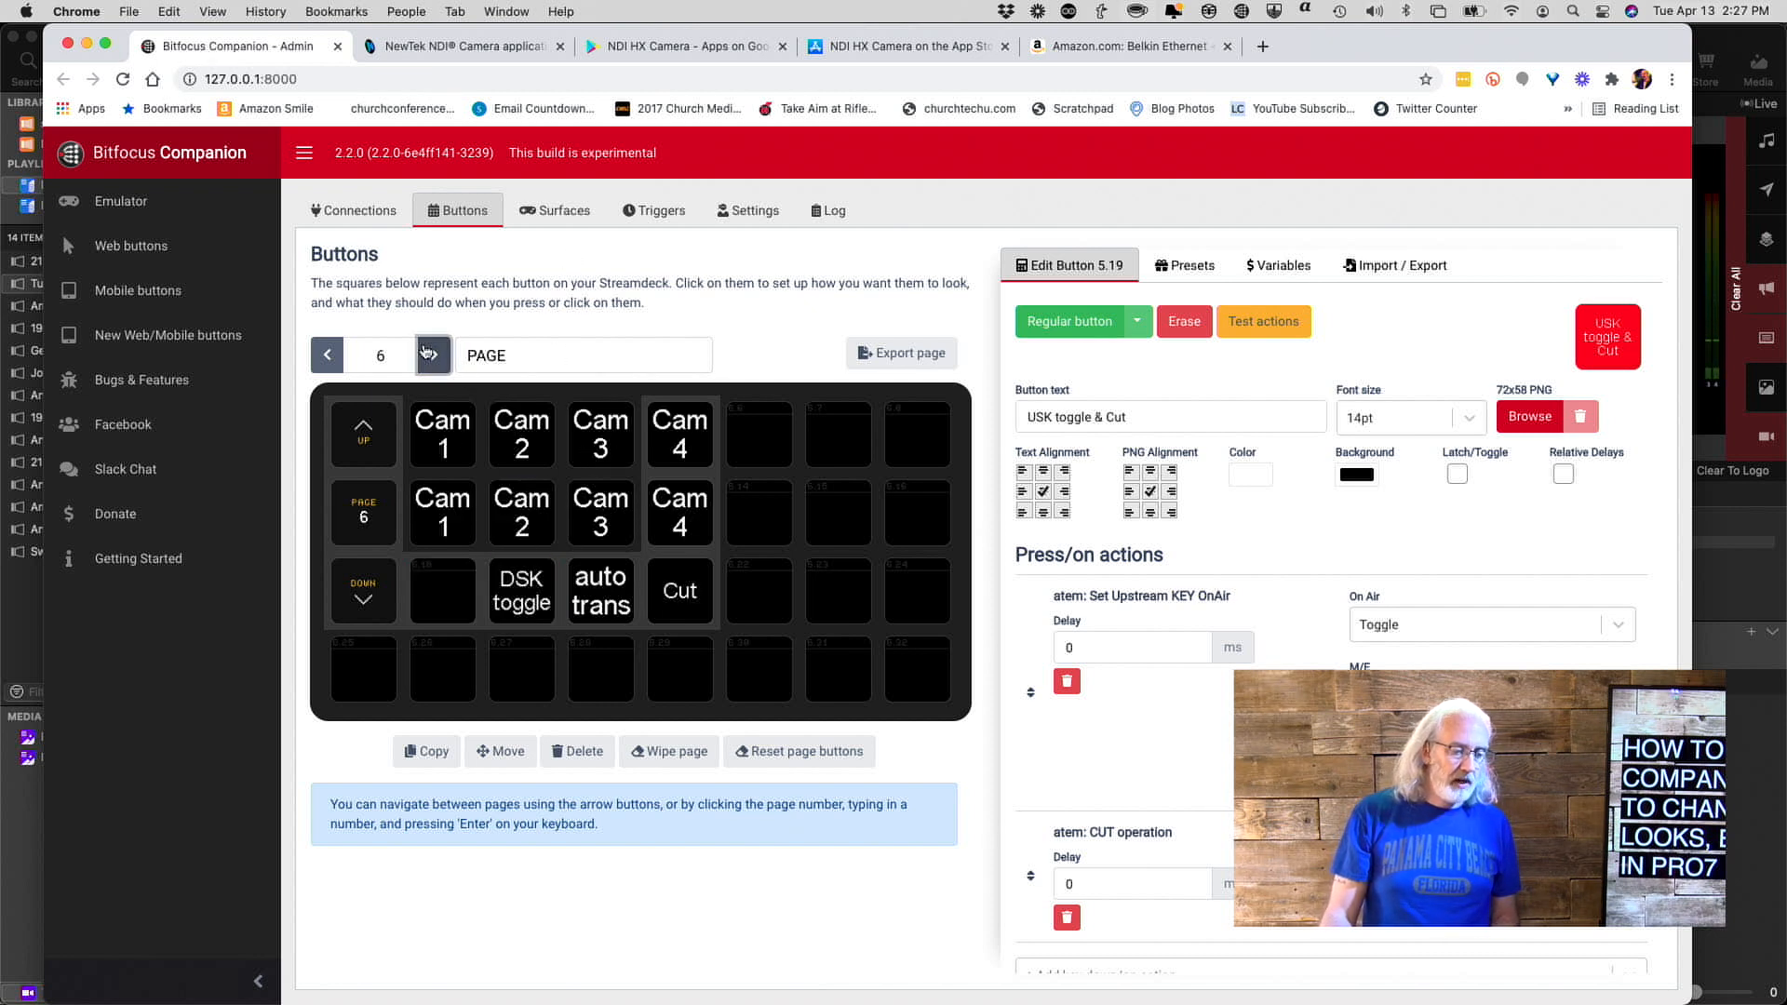
left_click(429, 353)
left_click(429, 354)
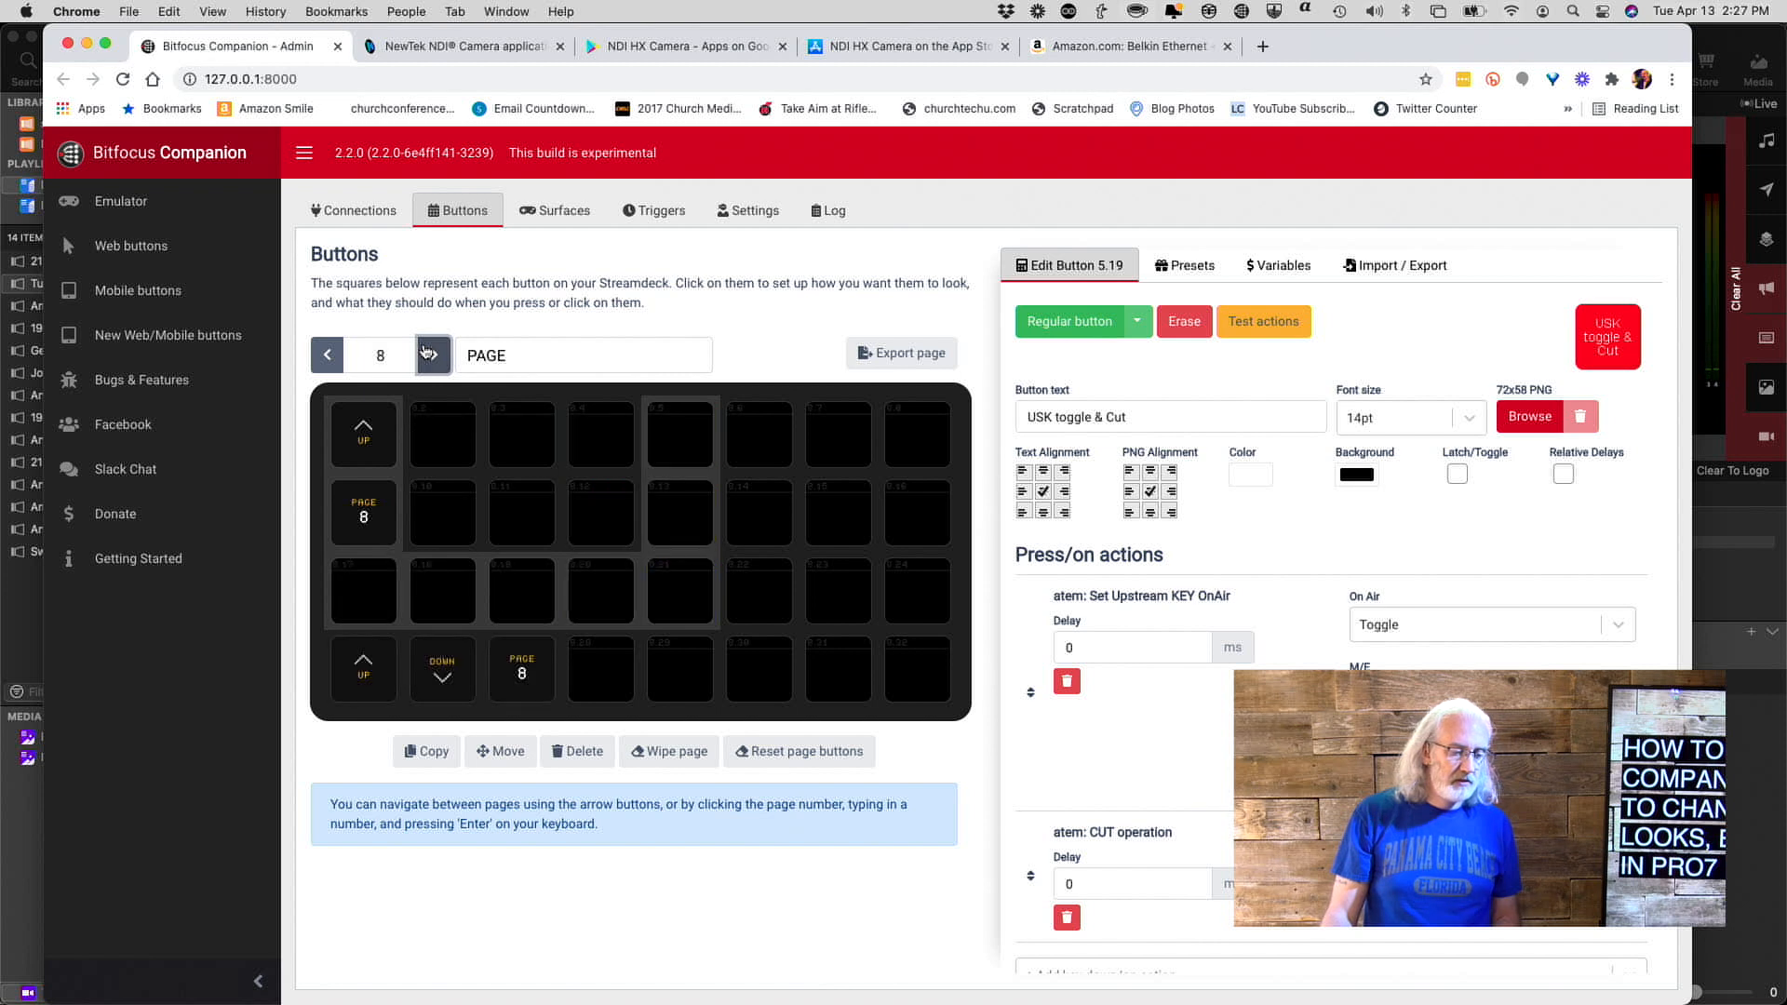
left_click(438, 436)
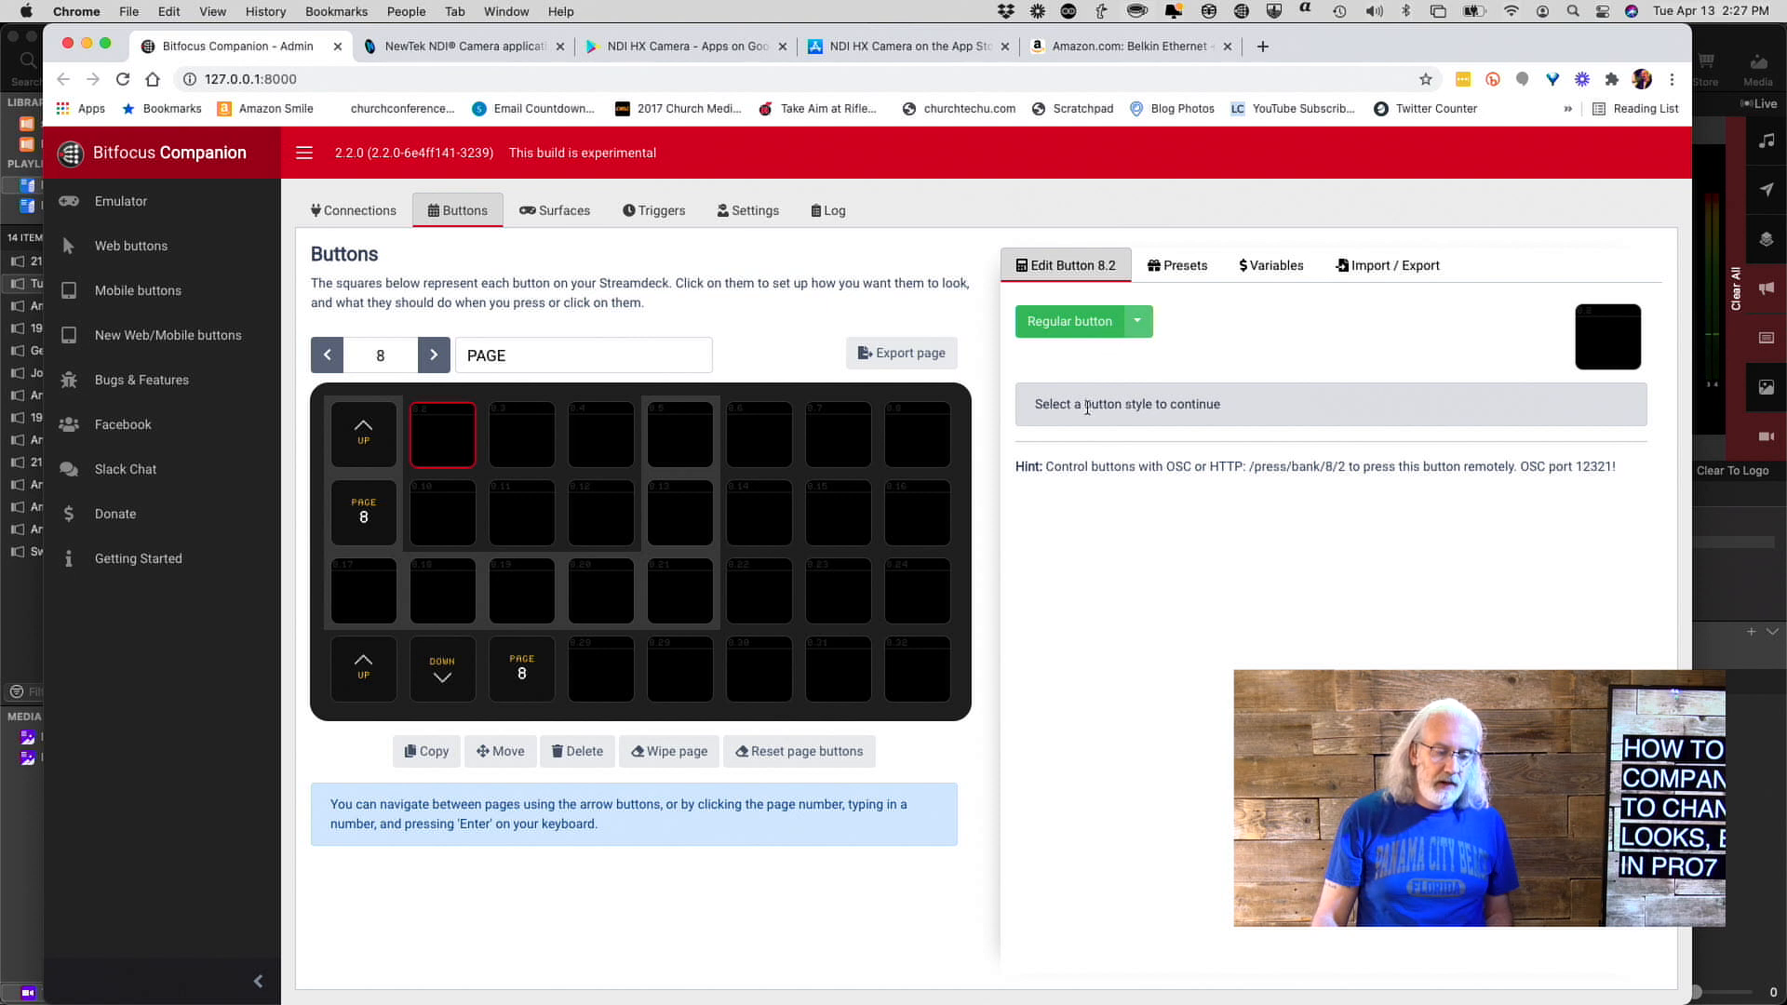
left_click(1085, 323)
Label the button "Look 2" and set its font size to 14pt.
left_click(1152, 417)
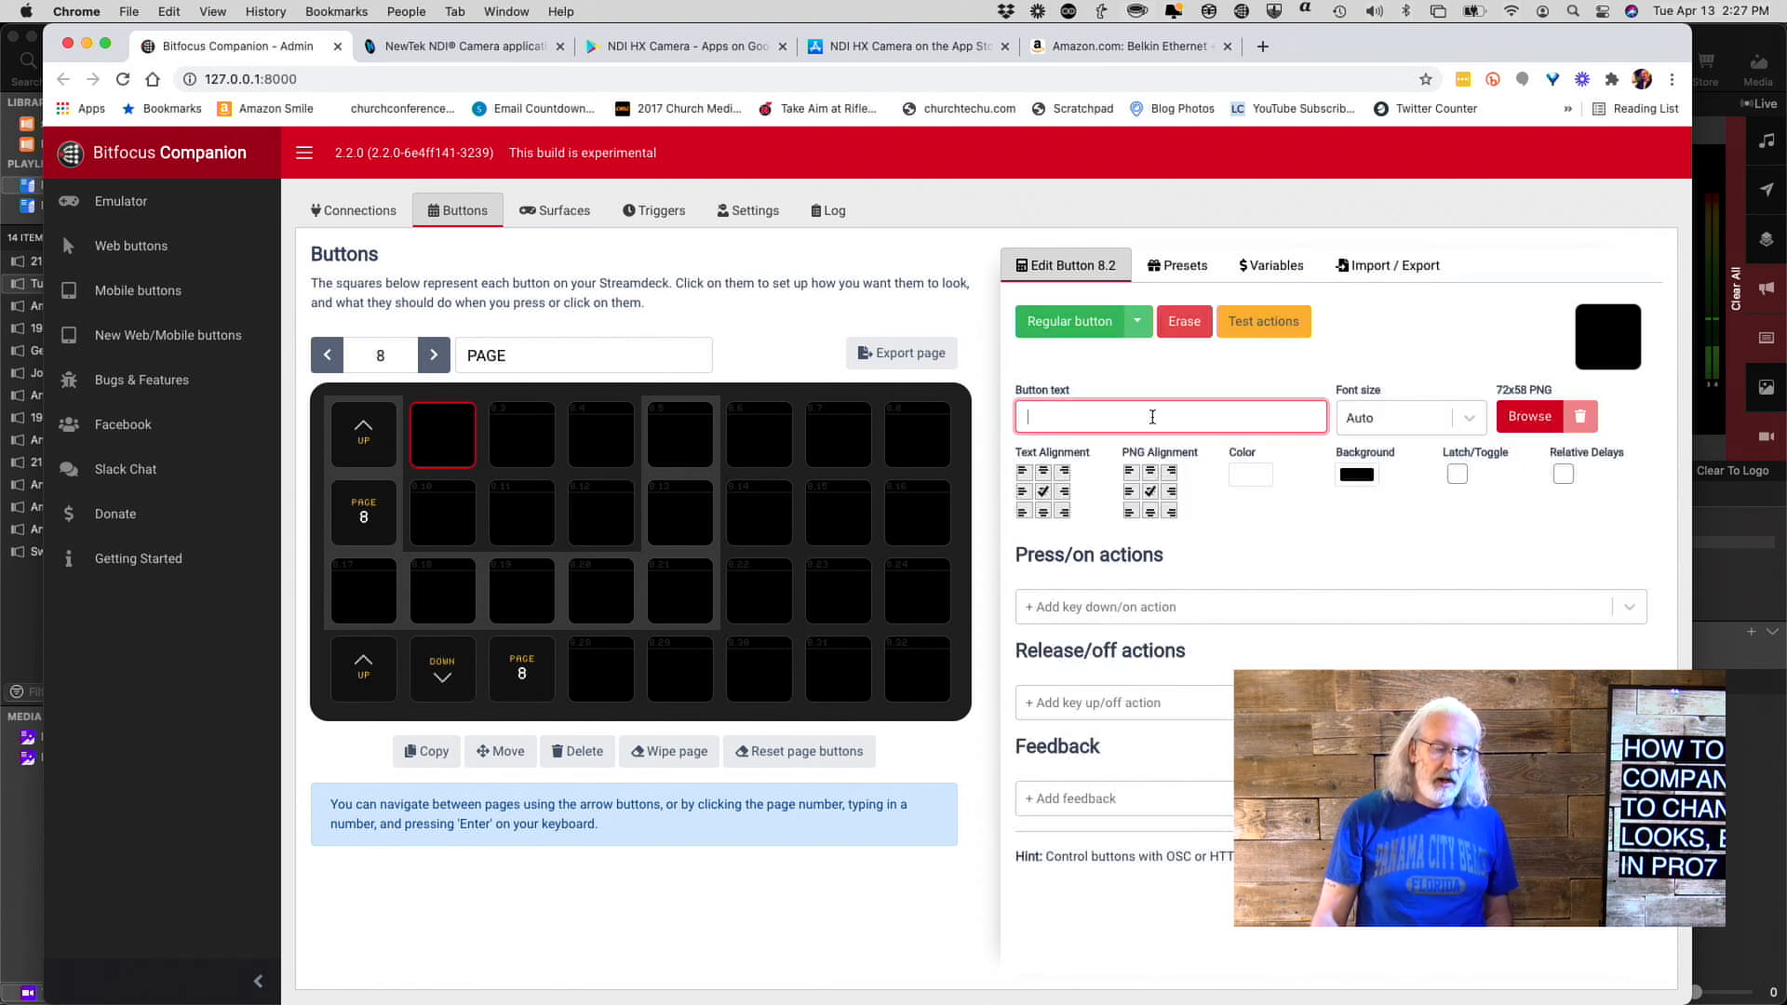
type("Look")
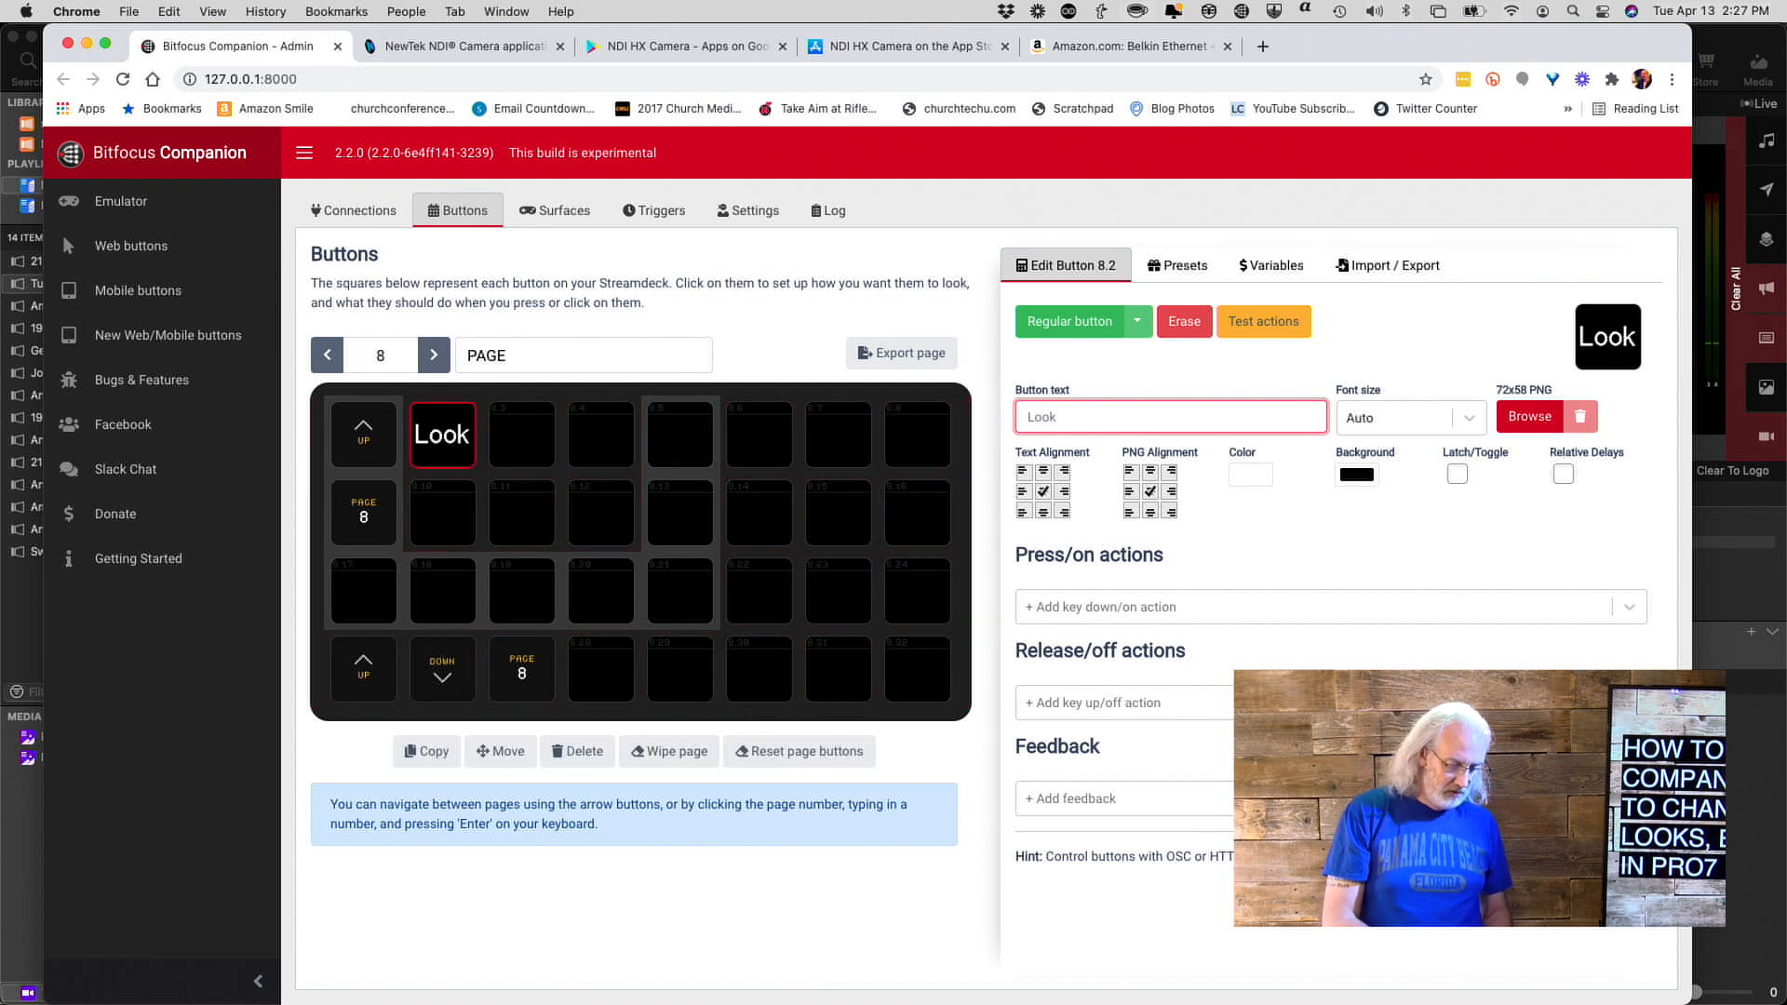
type(" 2")
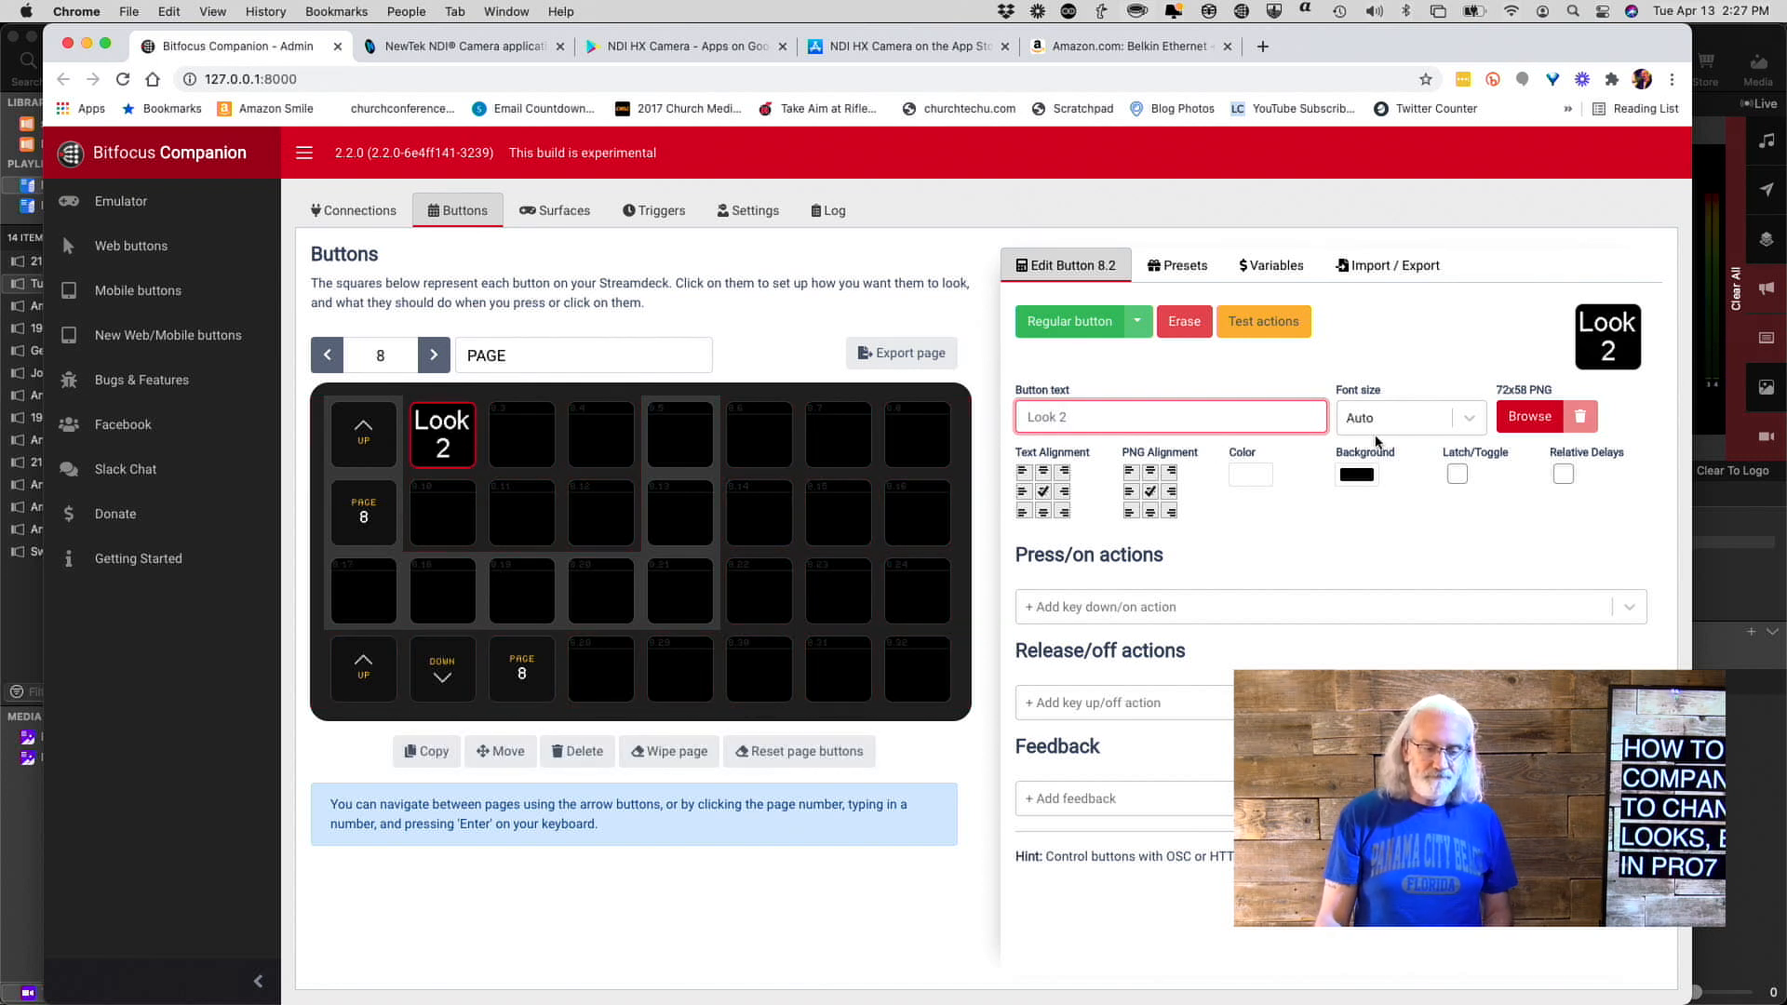
left_click(1464, 421)
left_click(1468, 531)
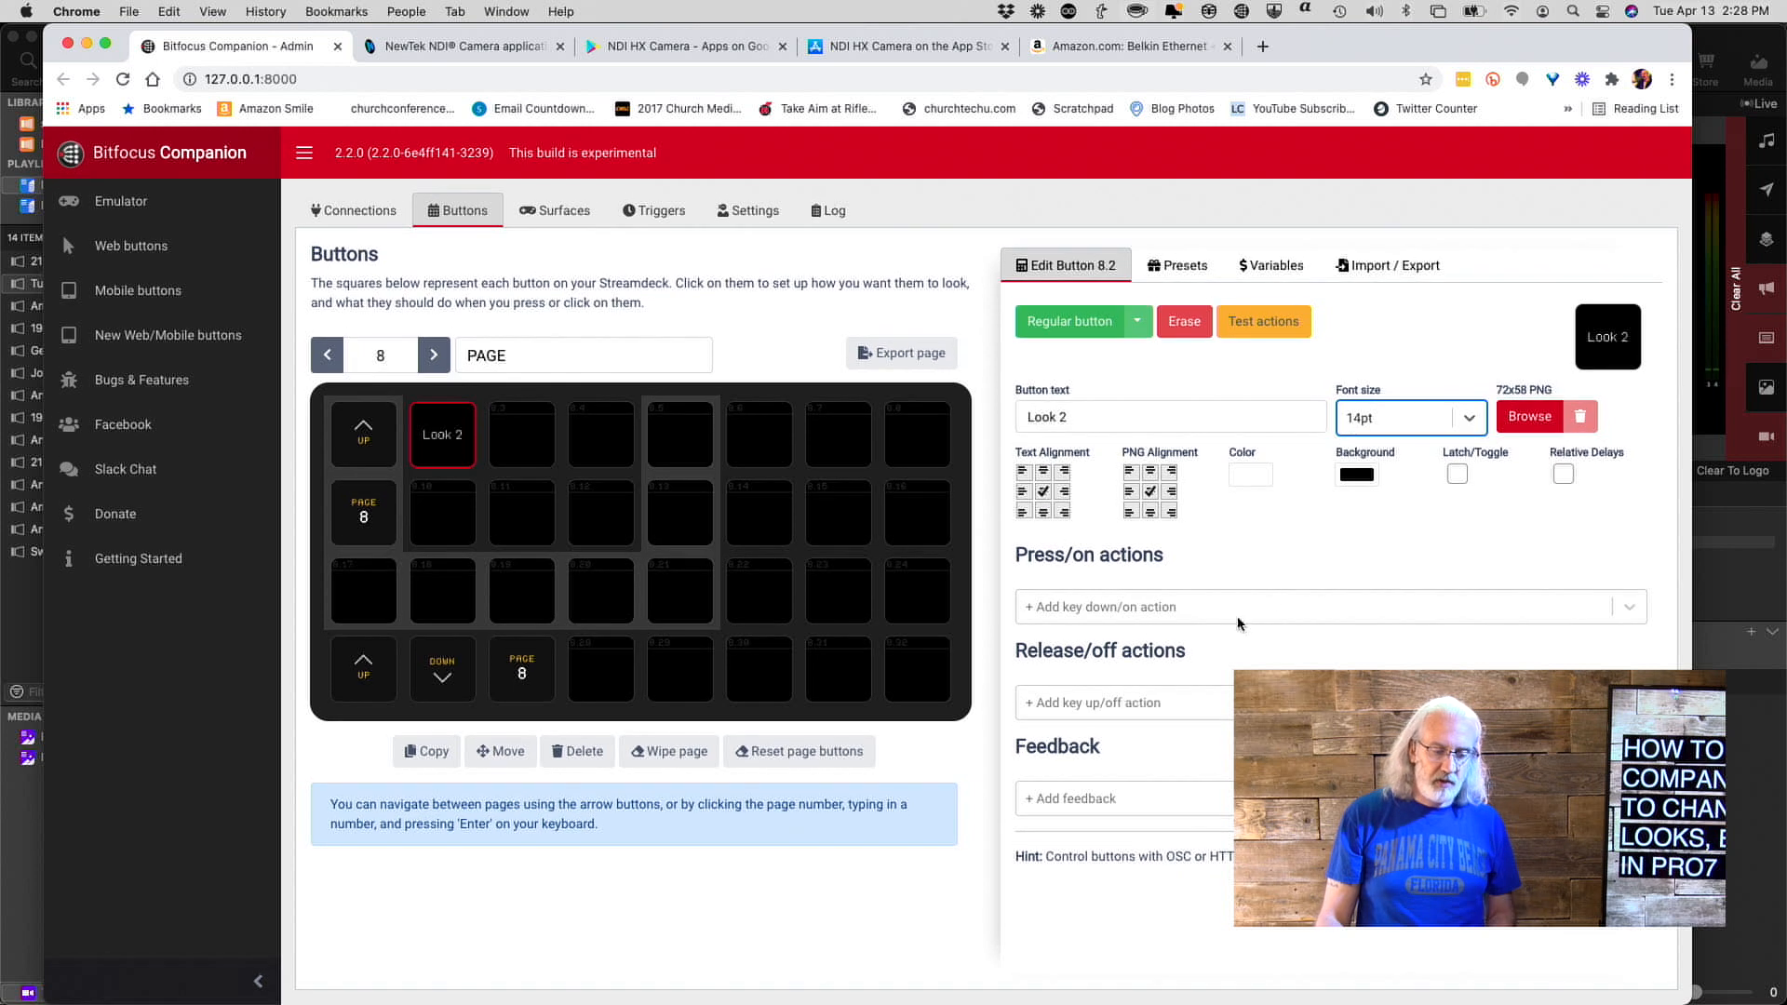
Look through the press actions available for the Look 2 button, as far as the propresenter 16" commands.
left_click(1192, 607)
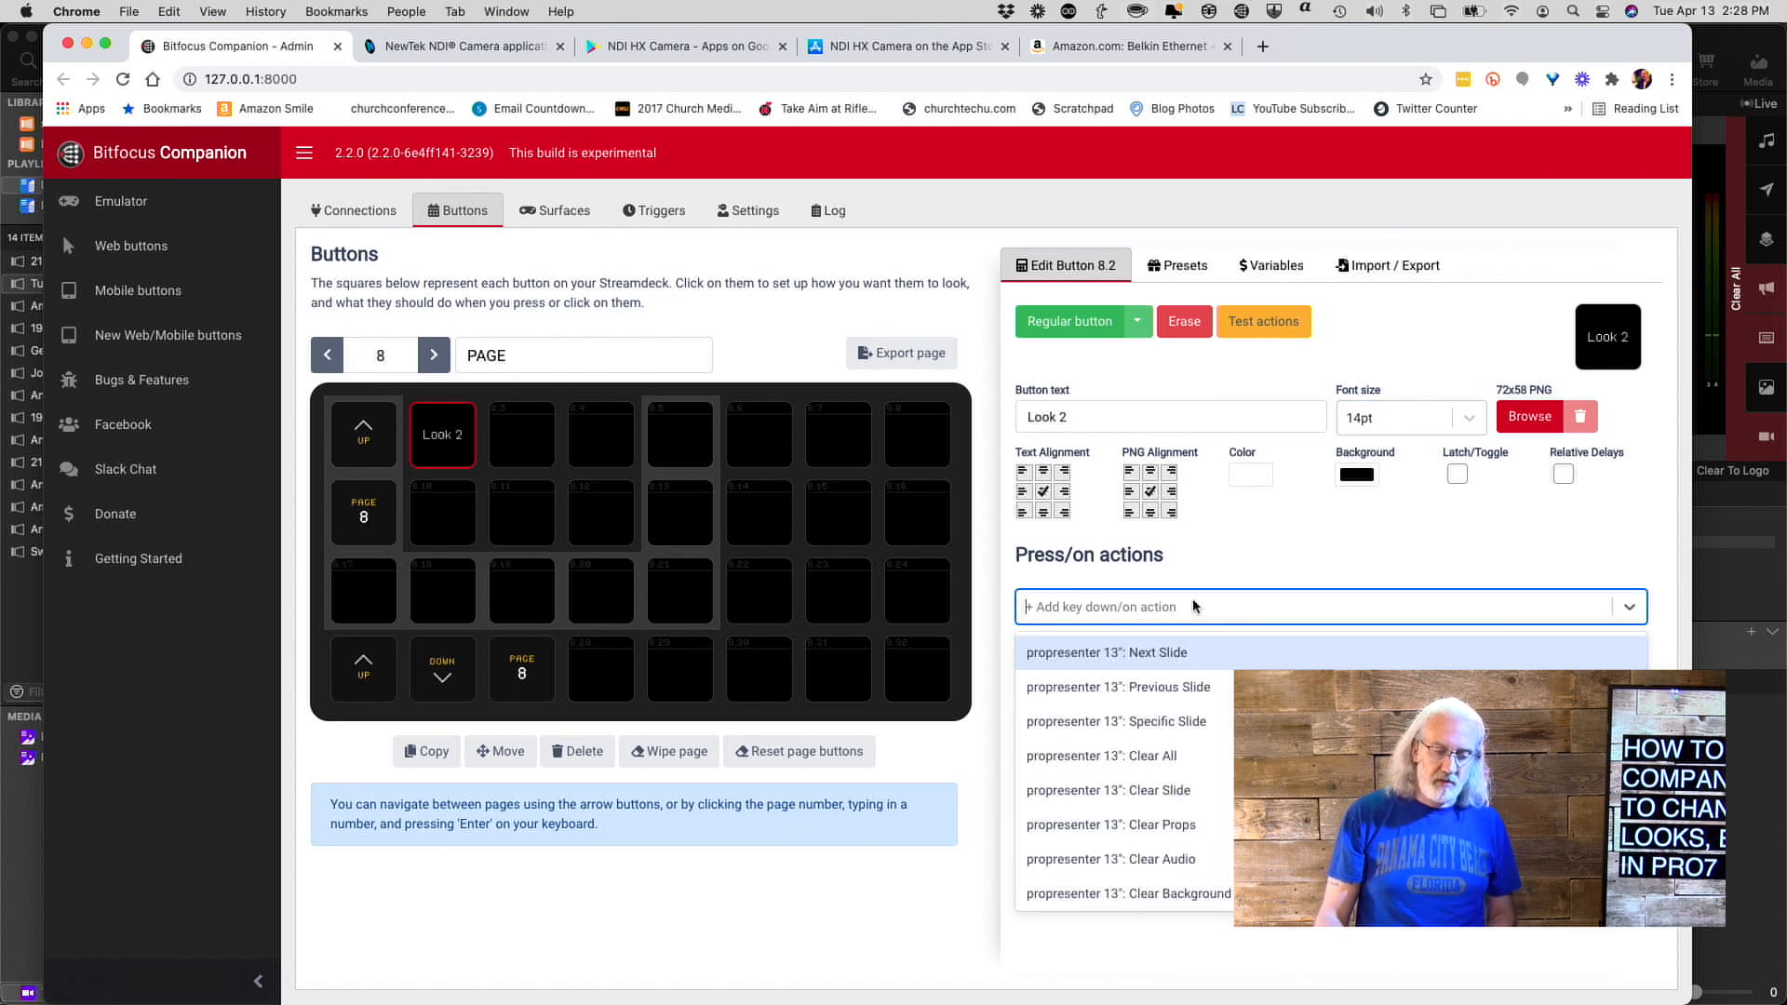
scroll(1154, 674, "down", 3)
scroll(1146, 687, "down", 10)
scroll(1147, 686, "down", 2)
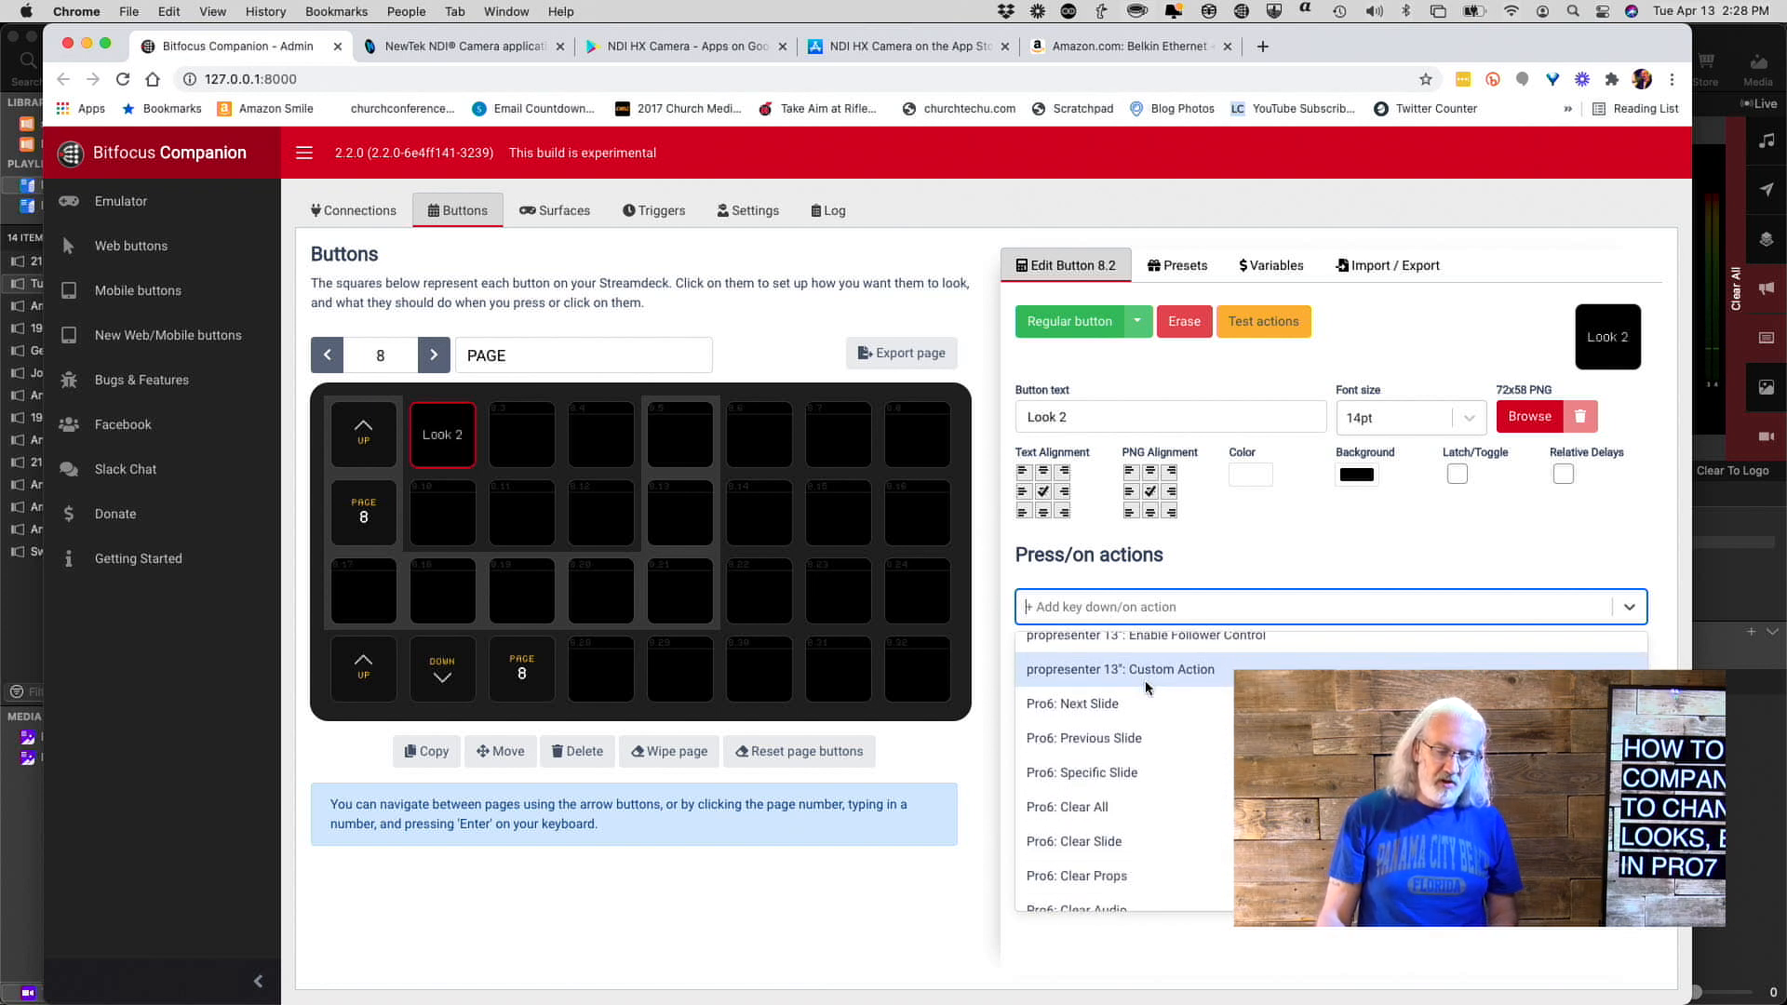
scroll(1146, 687, "up", 10)
scroll(1147, 687, "down", 3)
scroll(1147, 687, "up", 1)
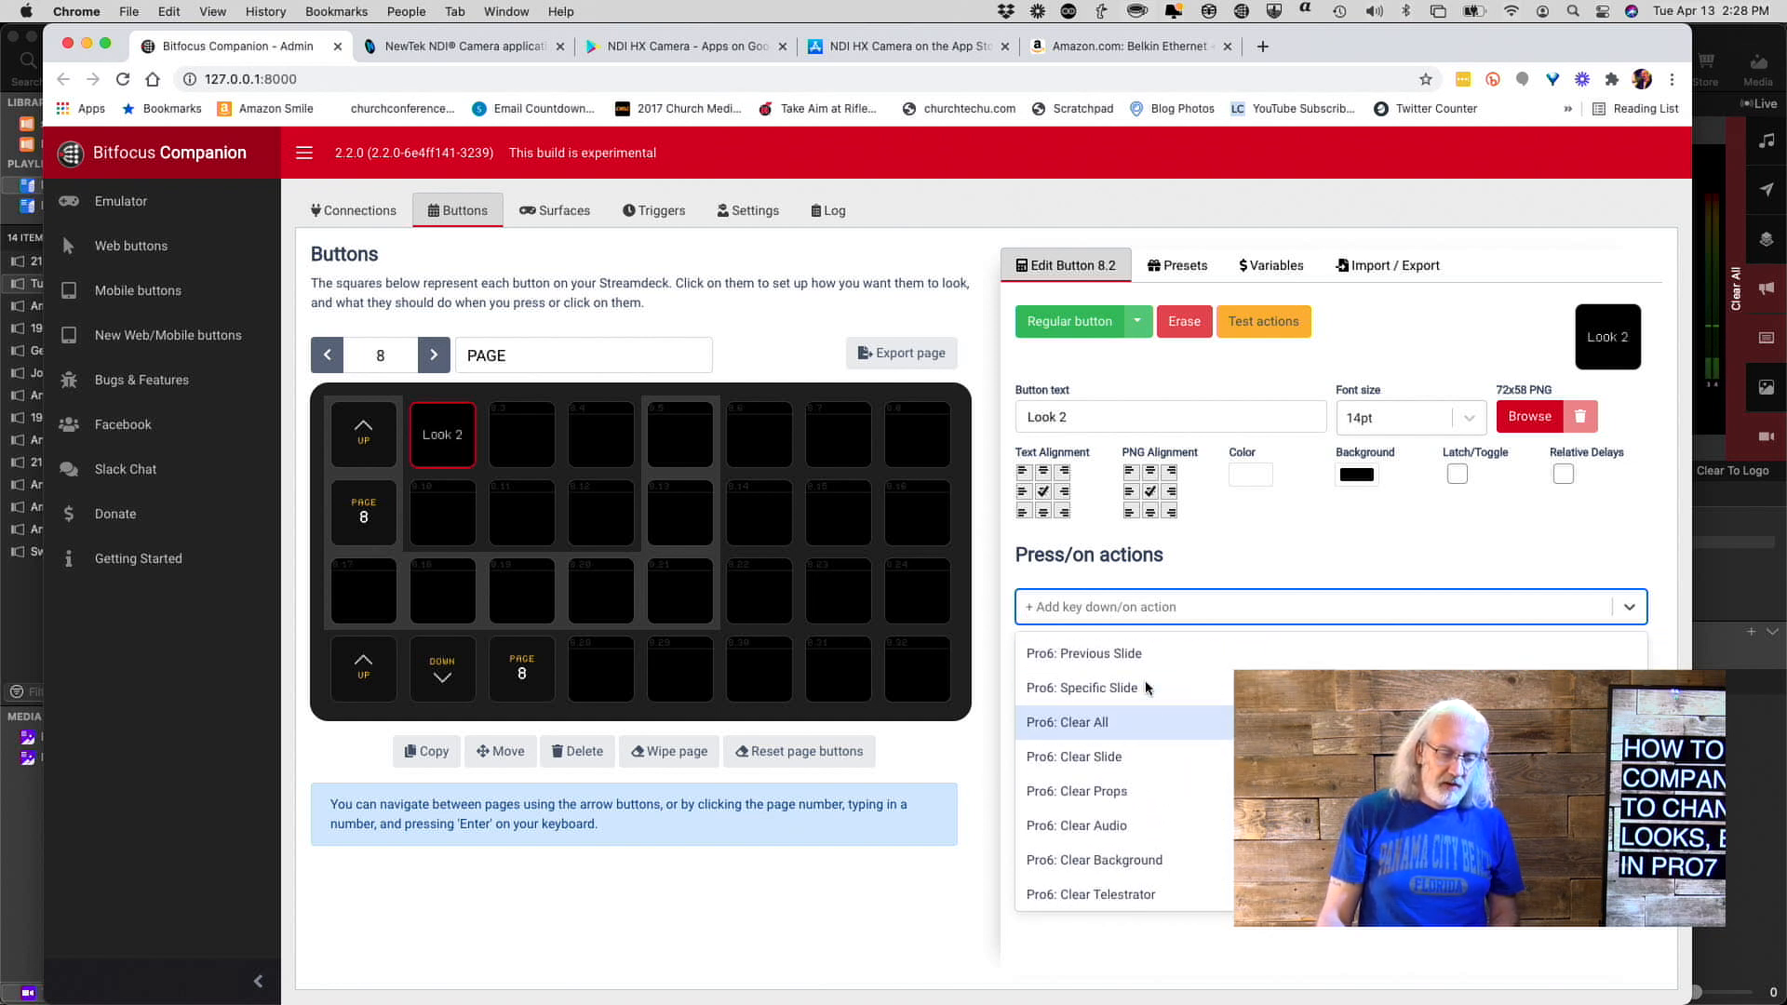
scroll(1147, 687, "down", 3)
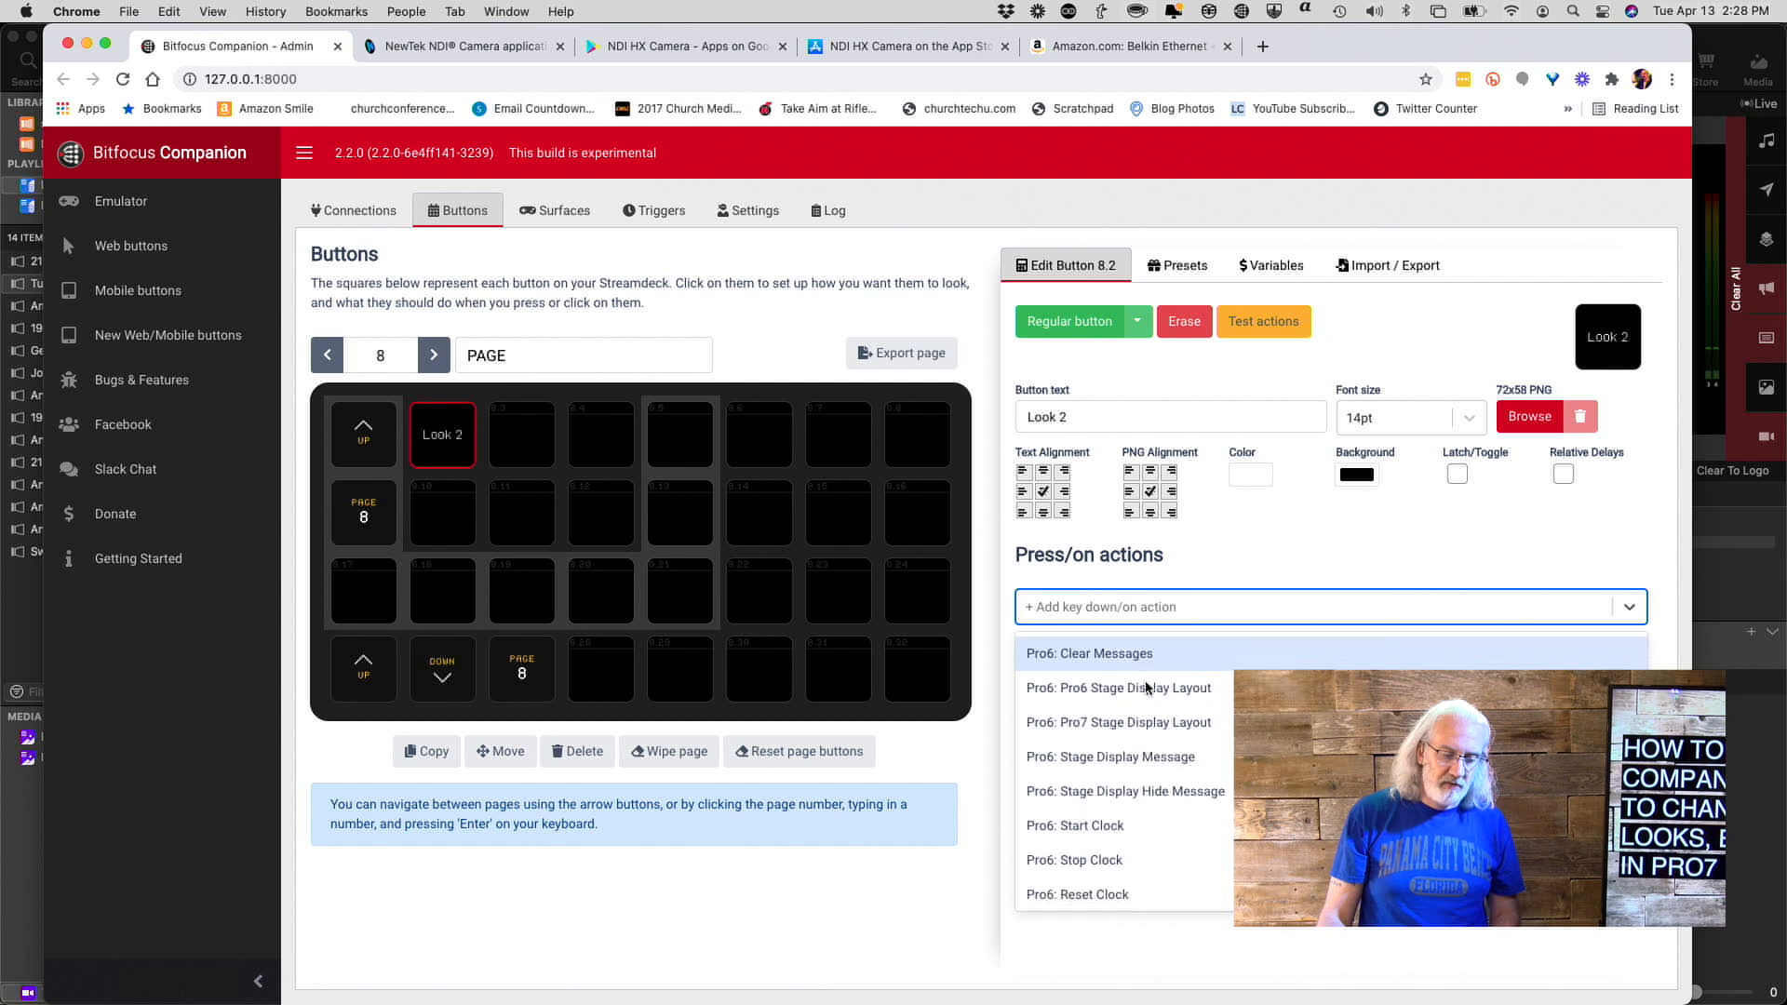
scroll(1146, 686, "down", 4)
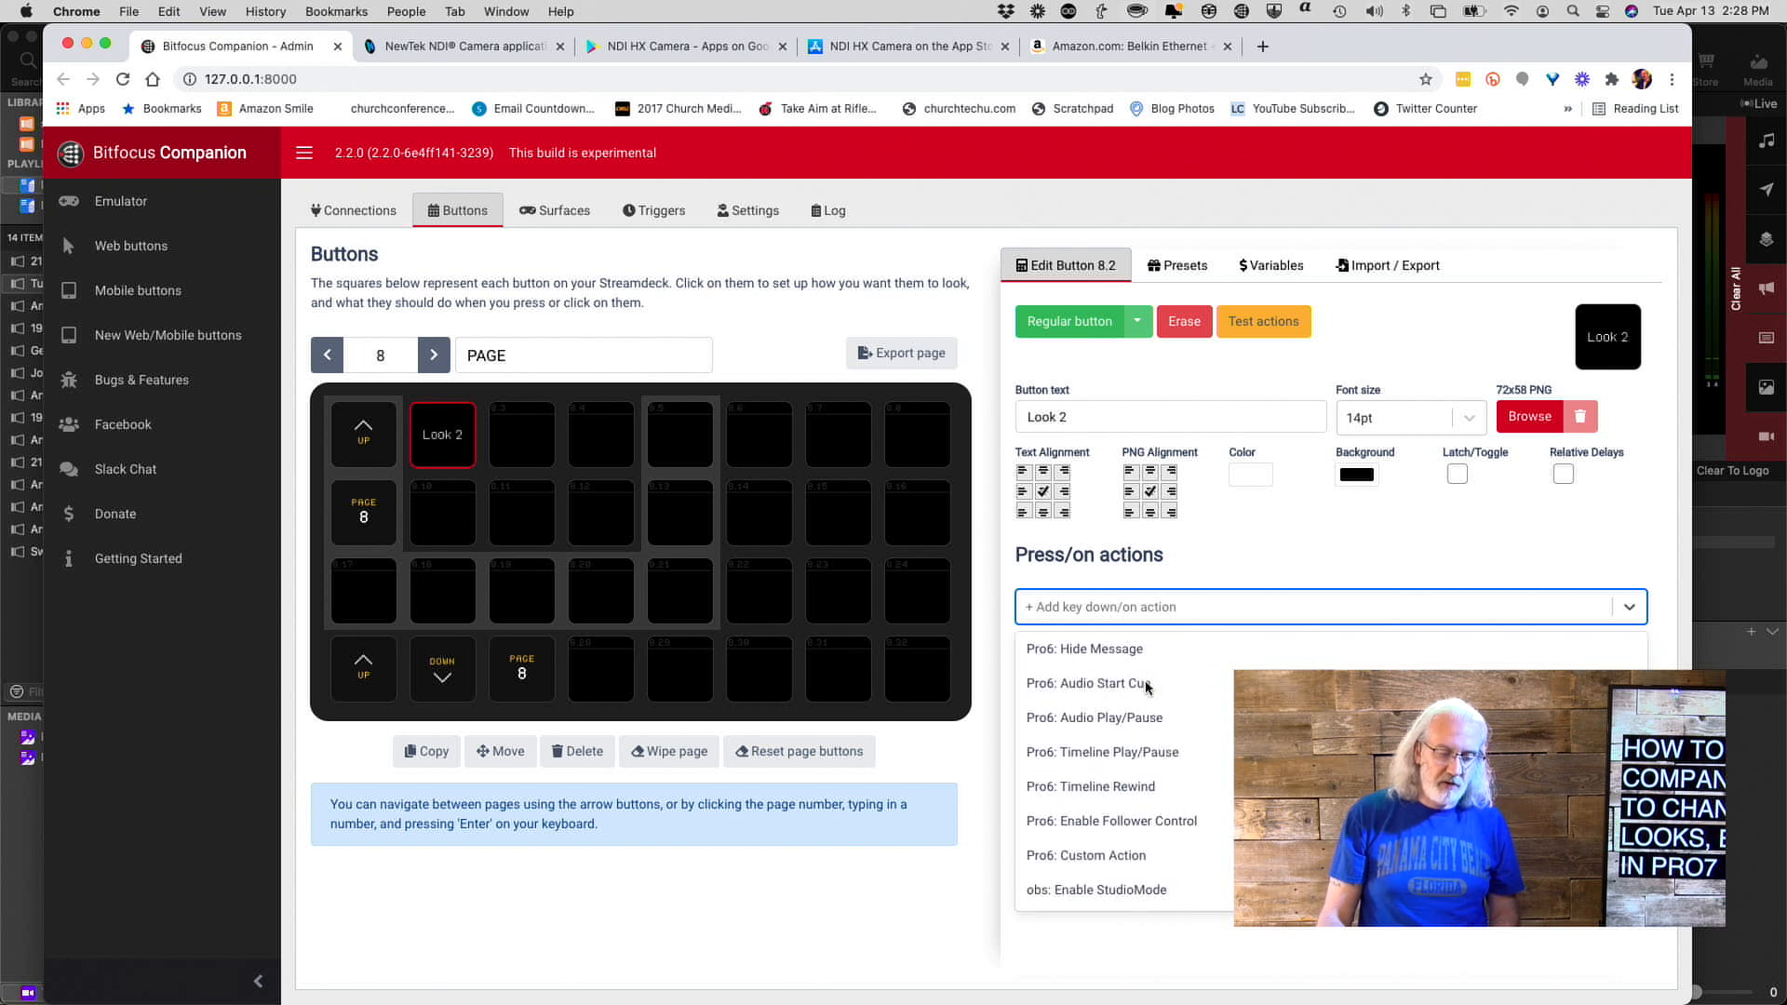
scroll(1147, 687, "down", 4)
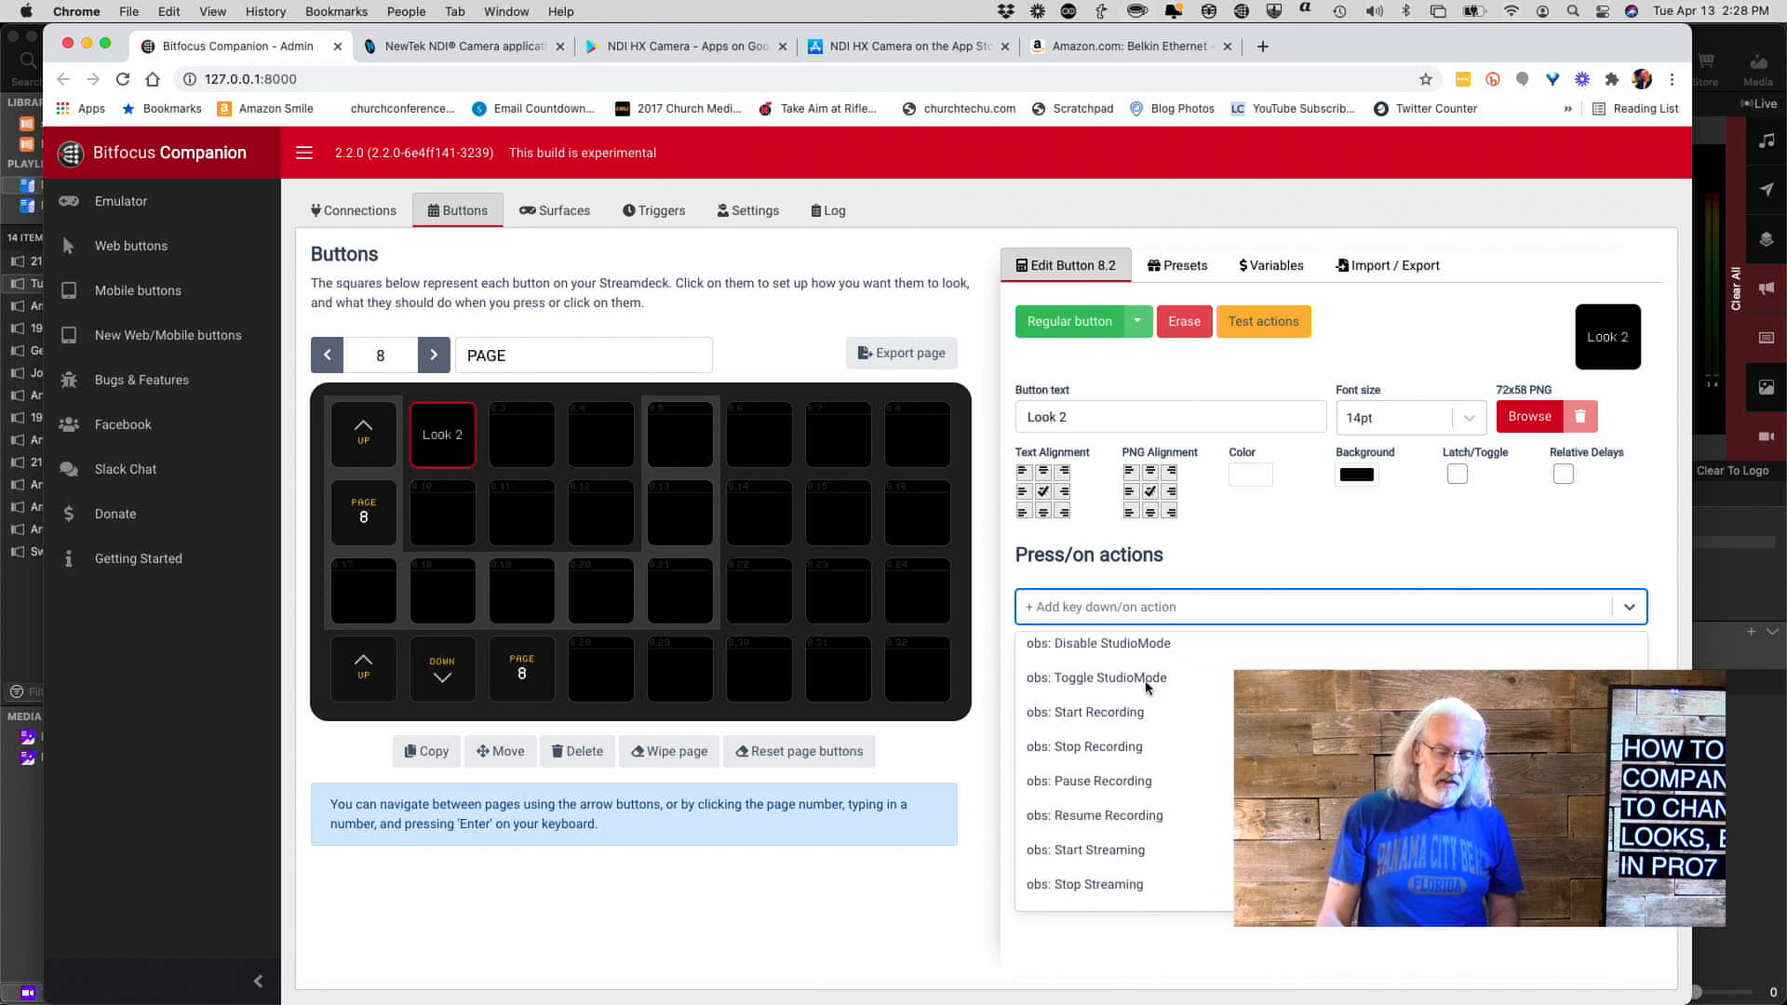
scroll(1146, 686, "down", 7)
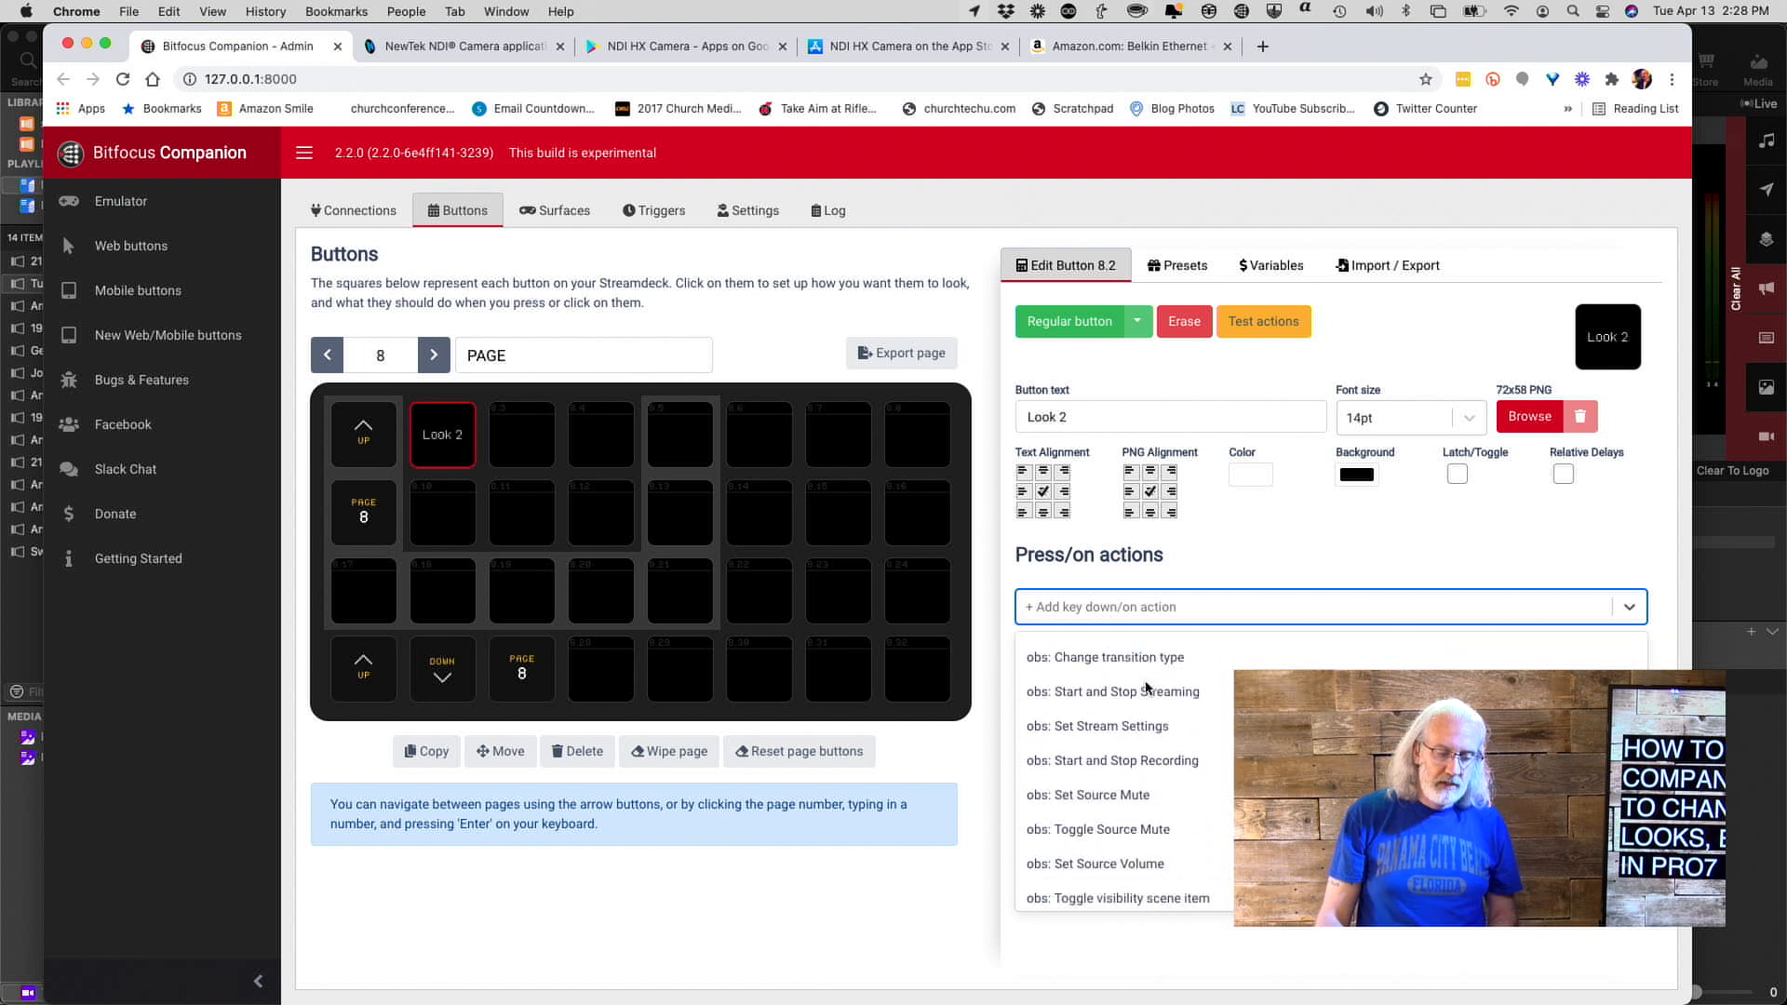
scroll(1147, 687, "down", 3)
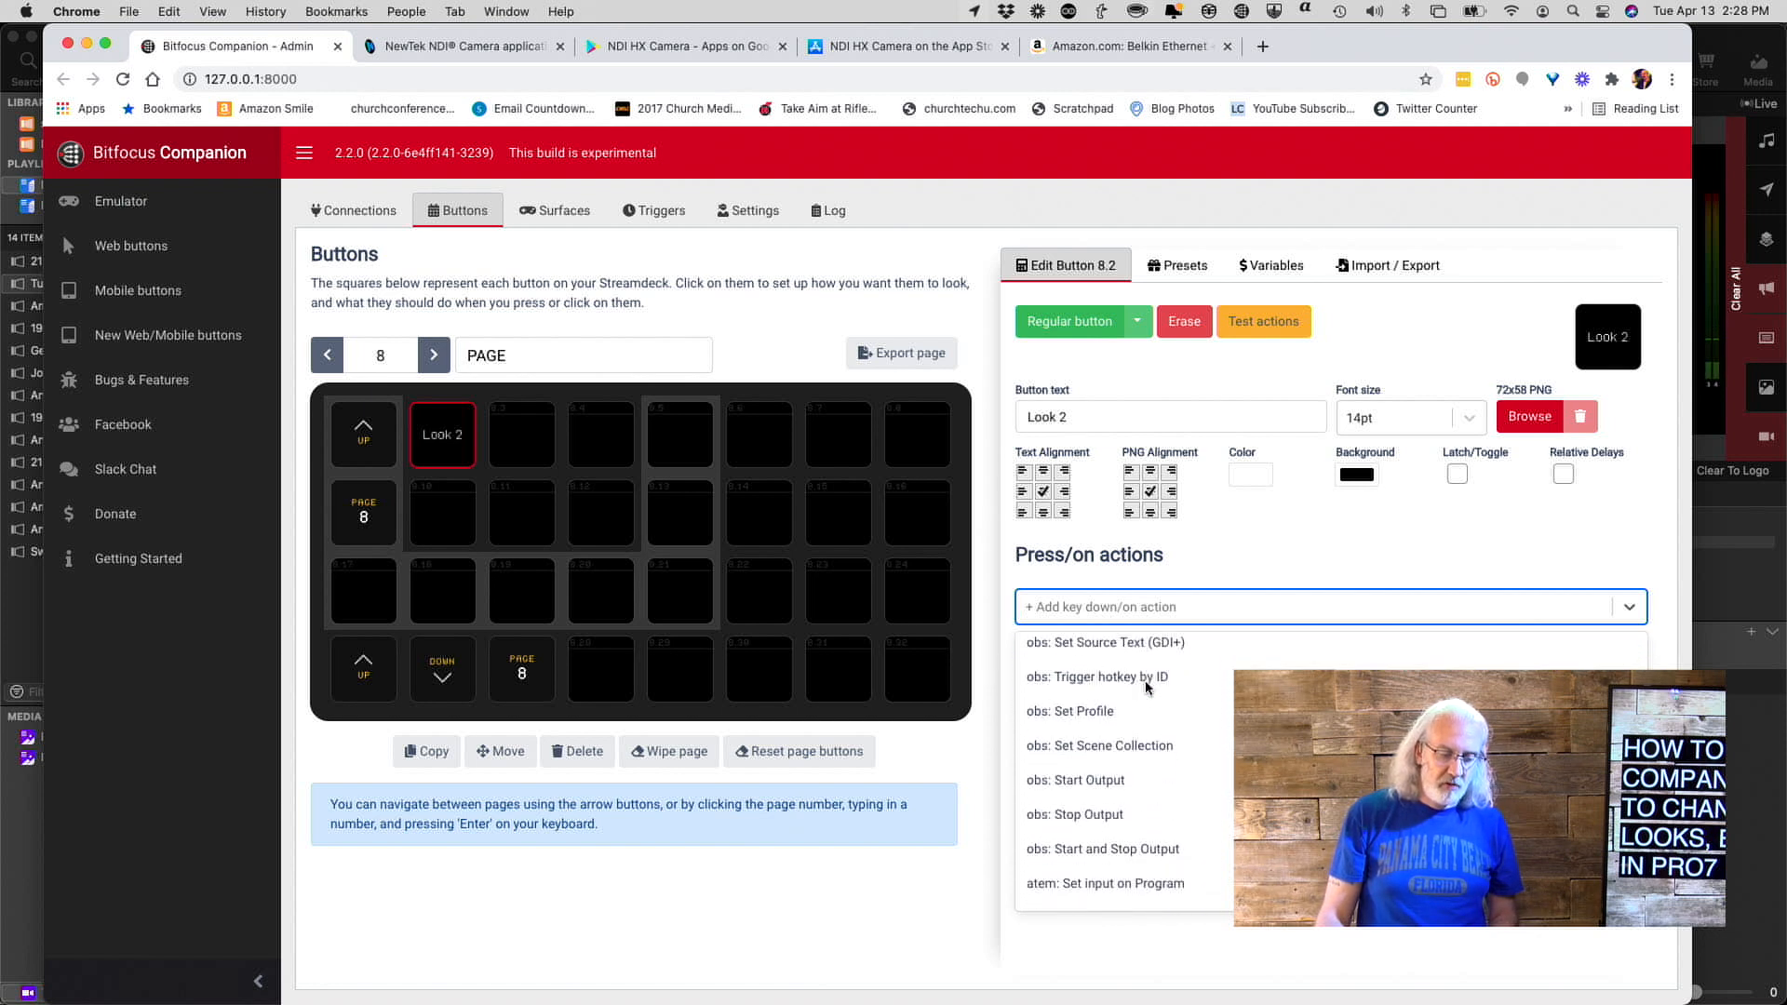
scroll(1146, 687, "down", 12)
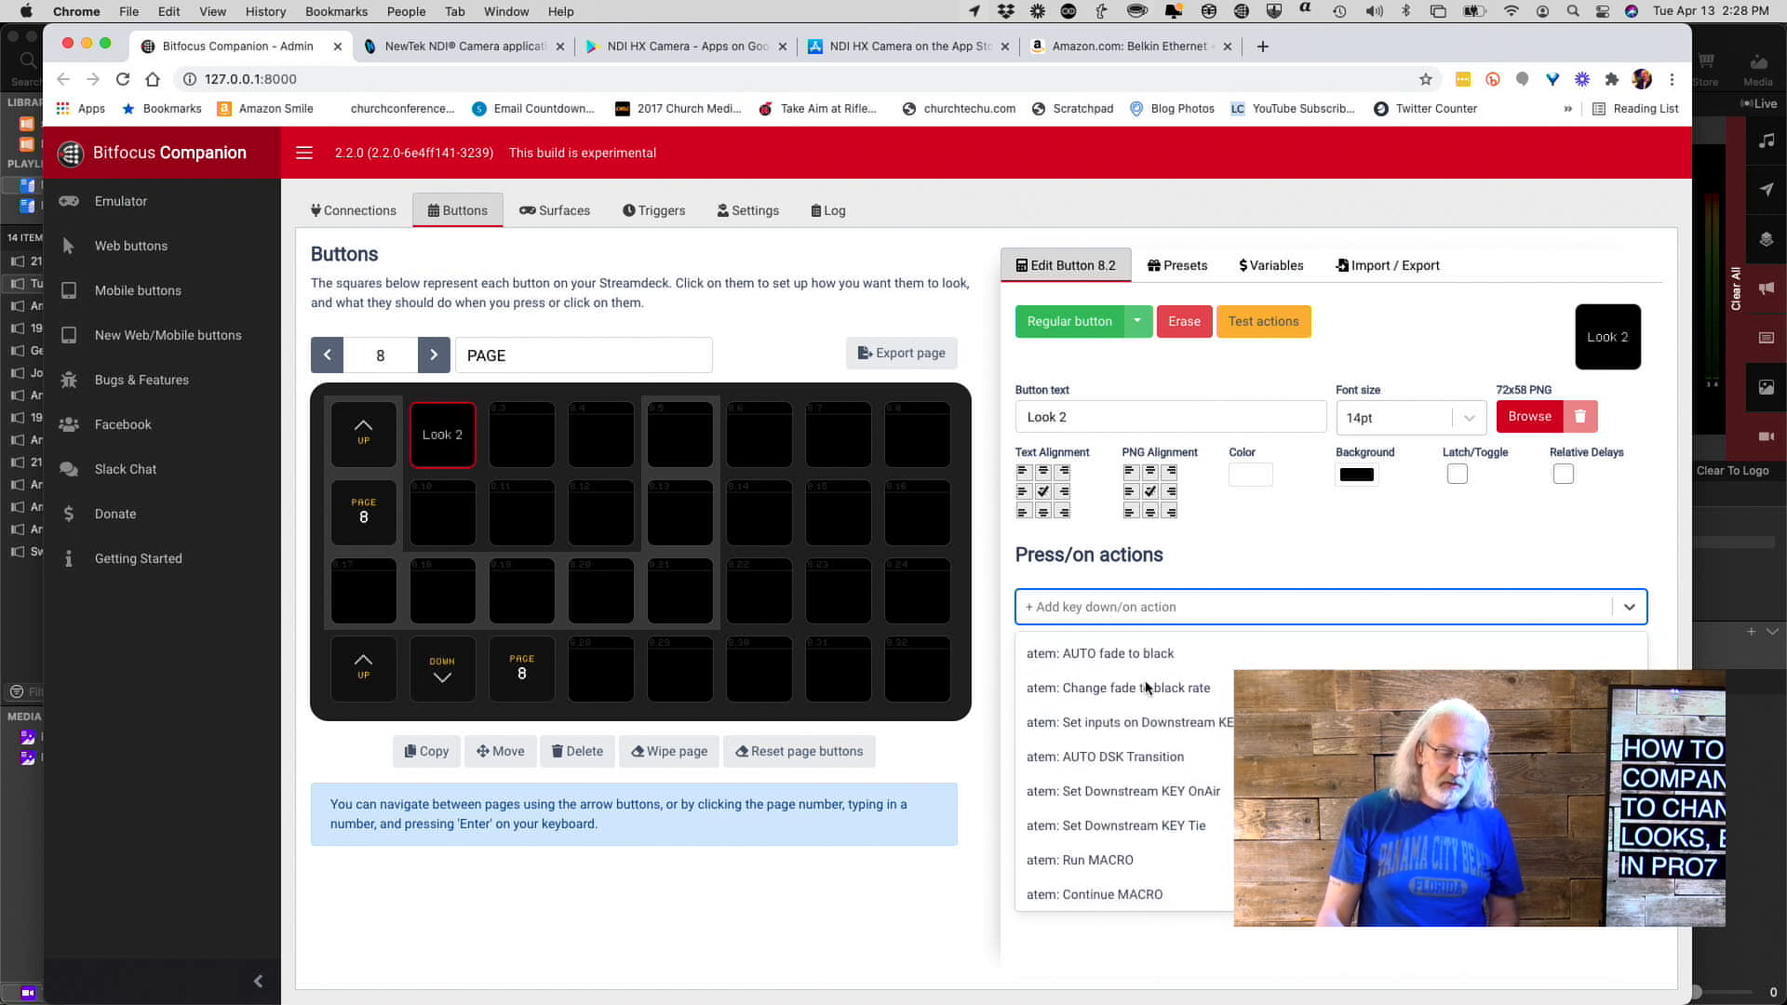
scroll(1146, 687, "down", 15)
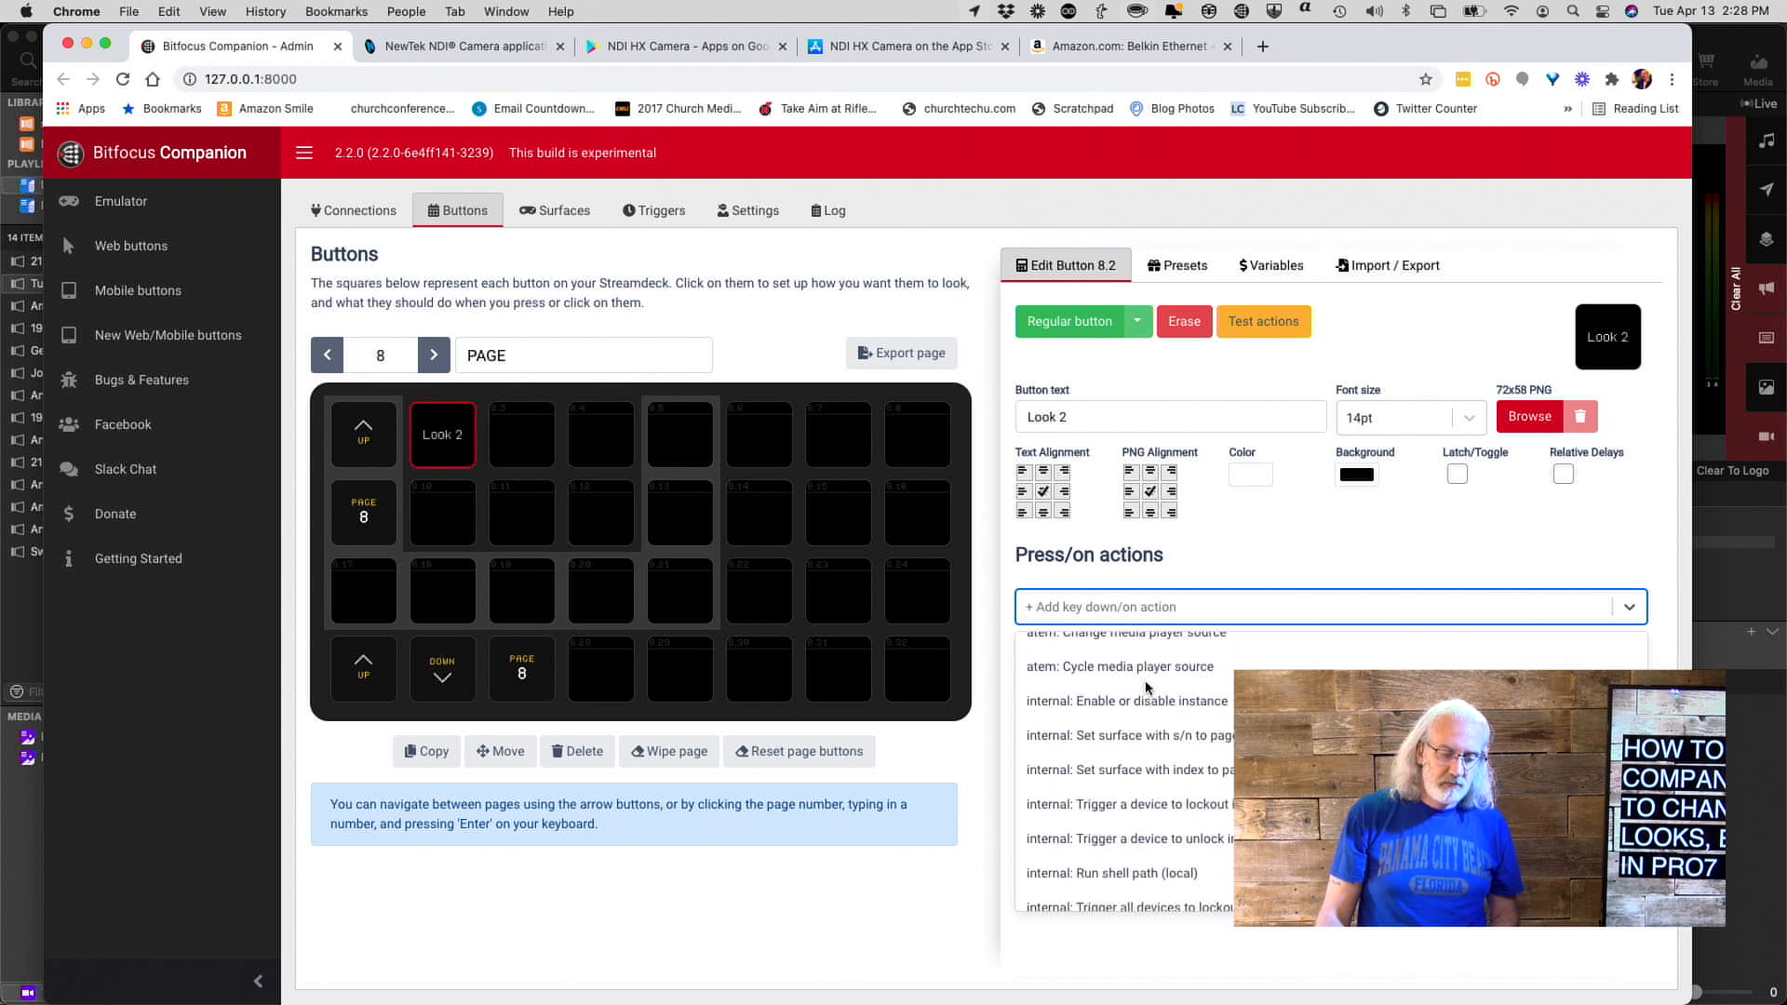
scroll(1147, 687, "down", 12)
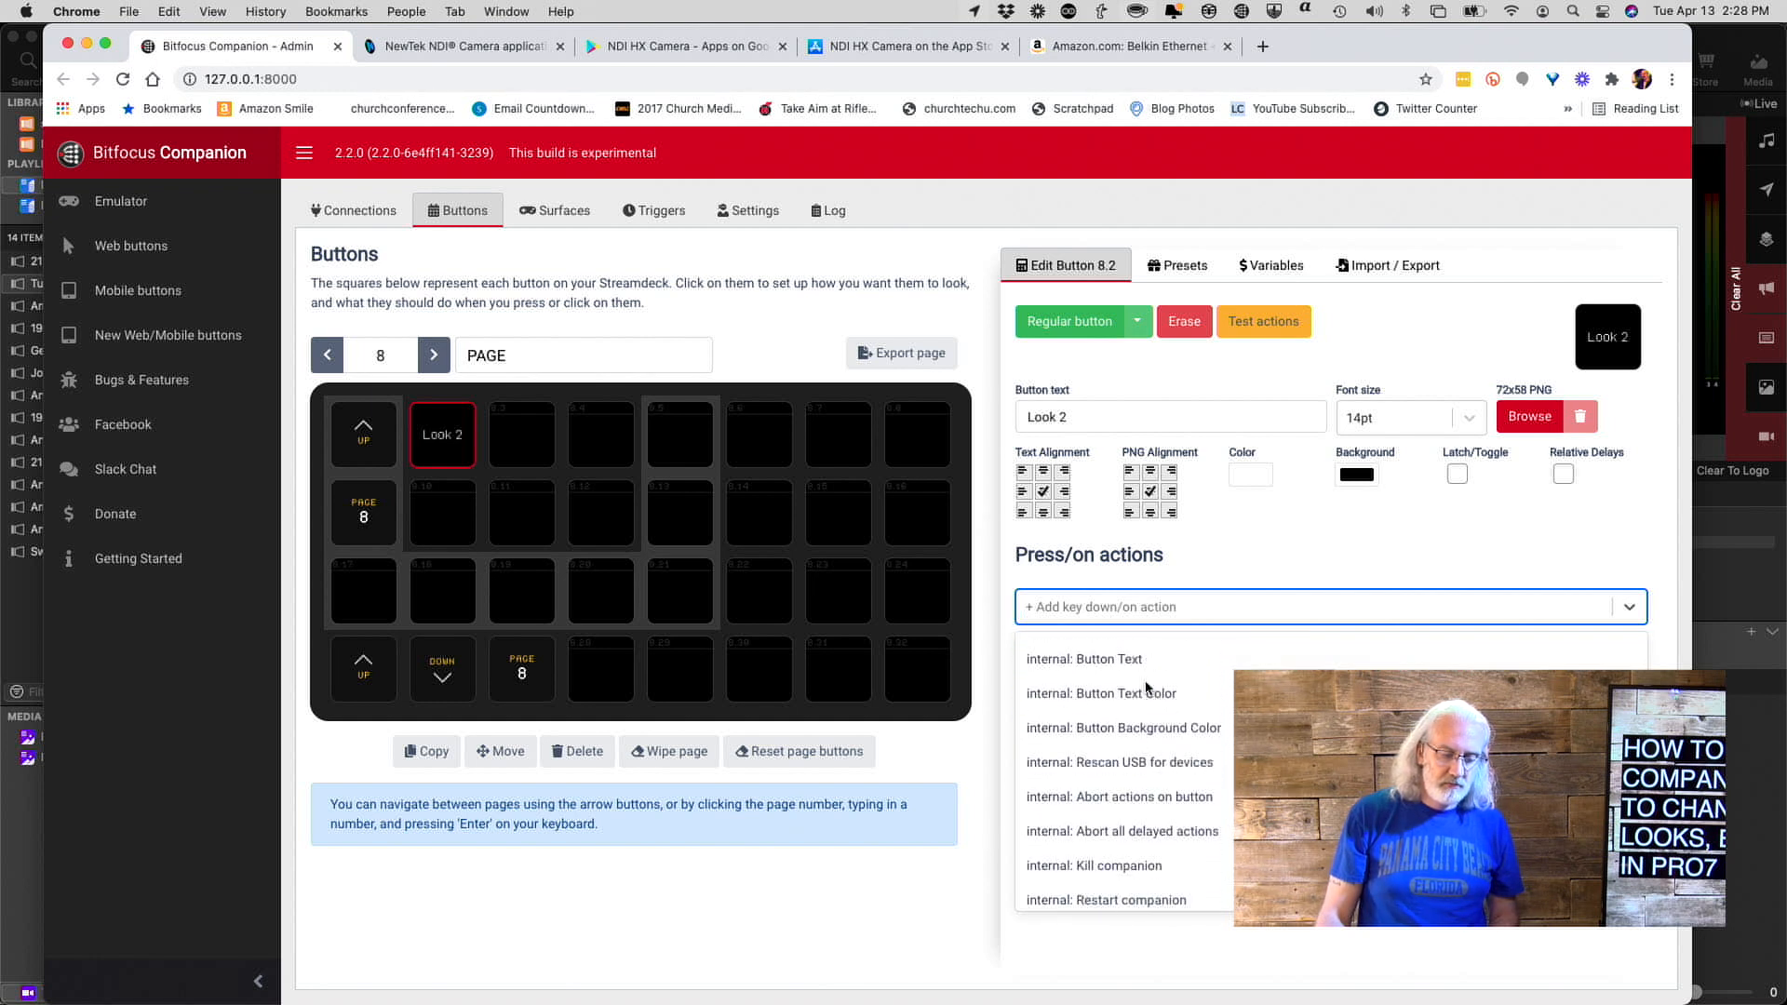
scroll(1146, 686, "down", 5)
scroll(1145, 687, "up", 2)
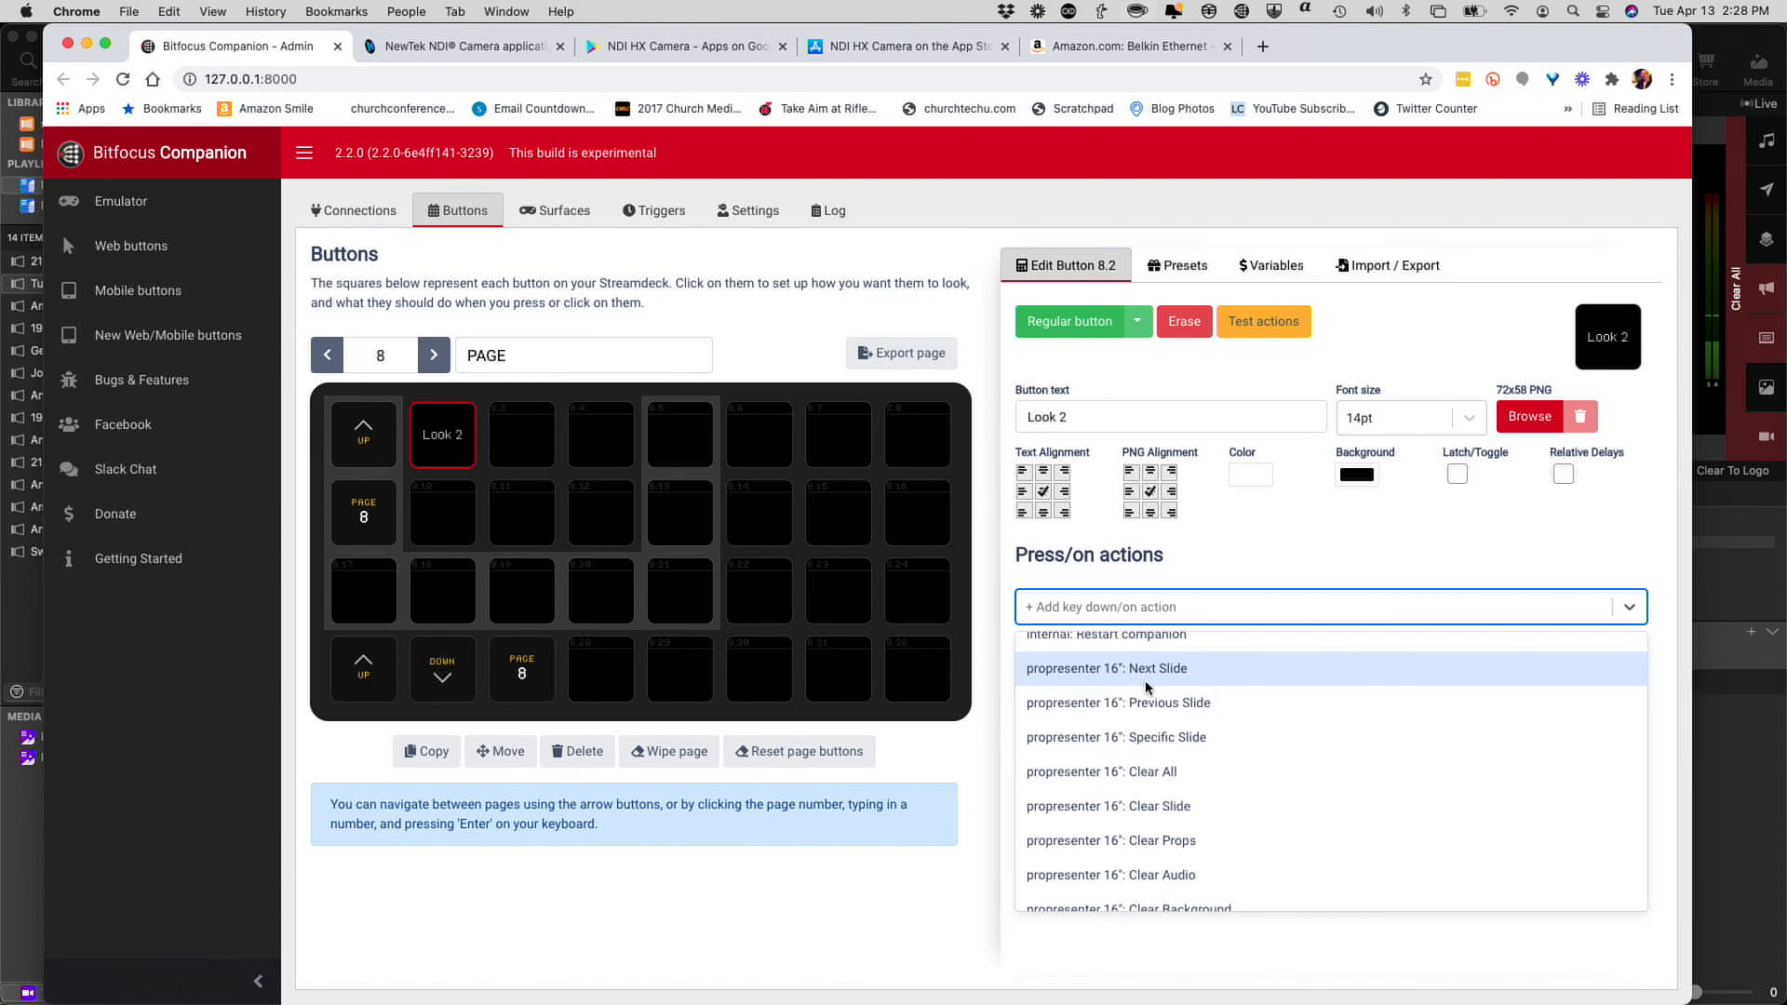
Examine the propresenter 16" actions, from the slide and clear commands through stage display, clock, message and timeline to Custom Action.
scroll(1147, 686, "down", 2)
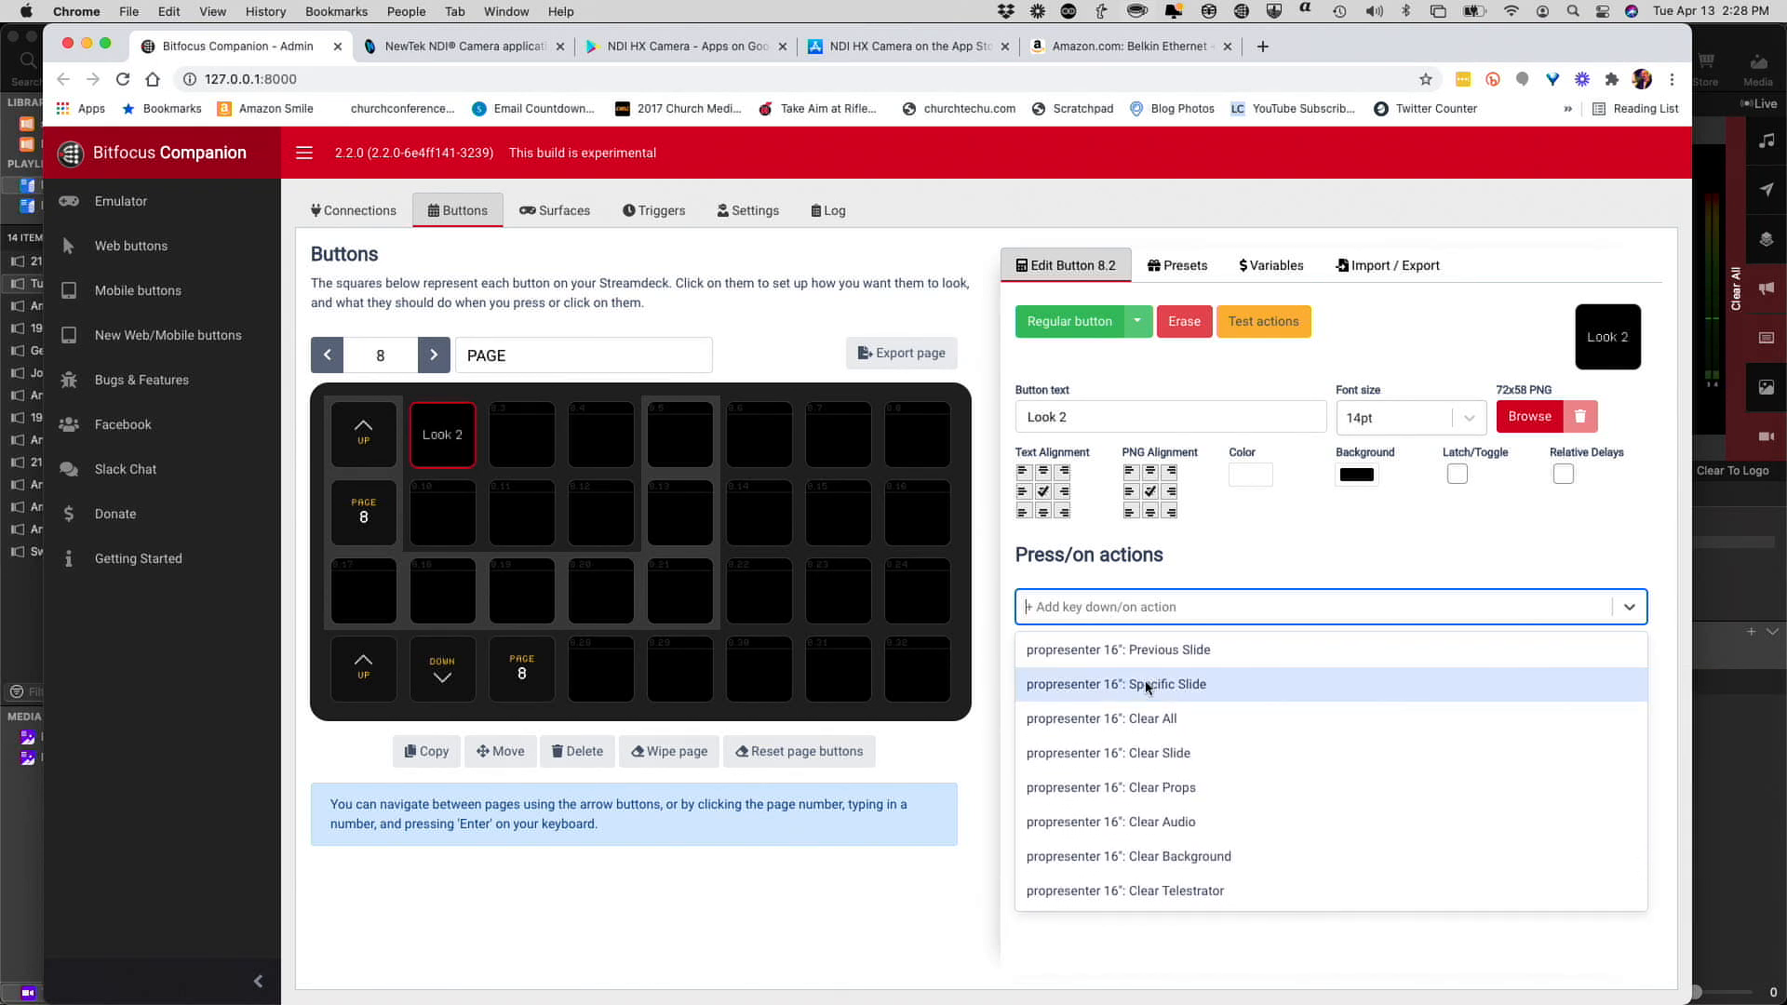
scroll(1147, 687, "down", 1)
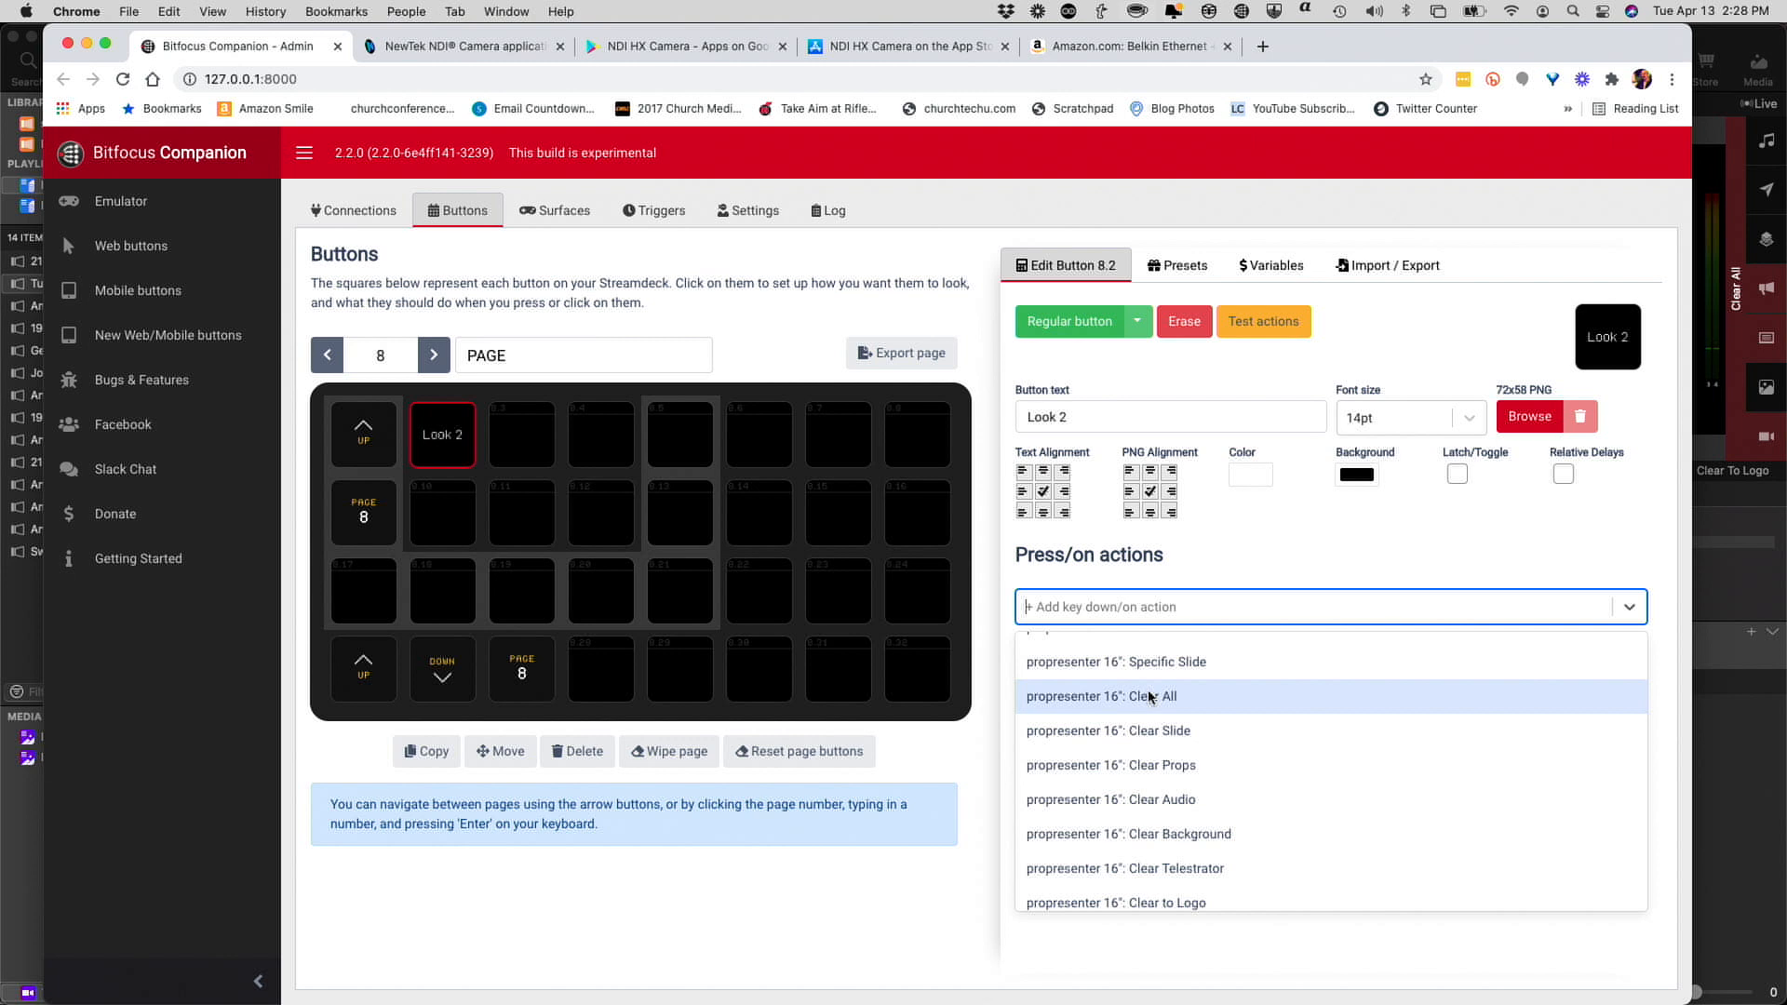
scroll(1151, 696, "down", 3)
scroll(1150, 696, "down", 1)
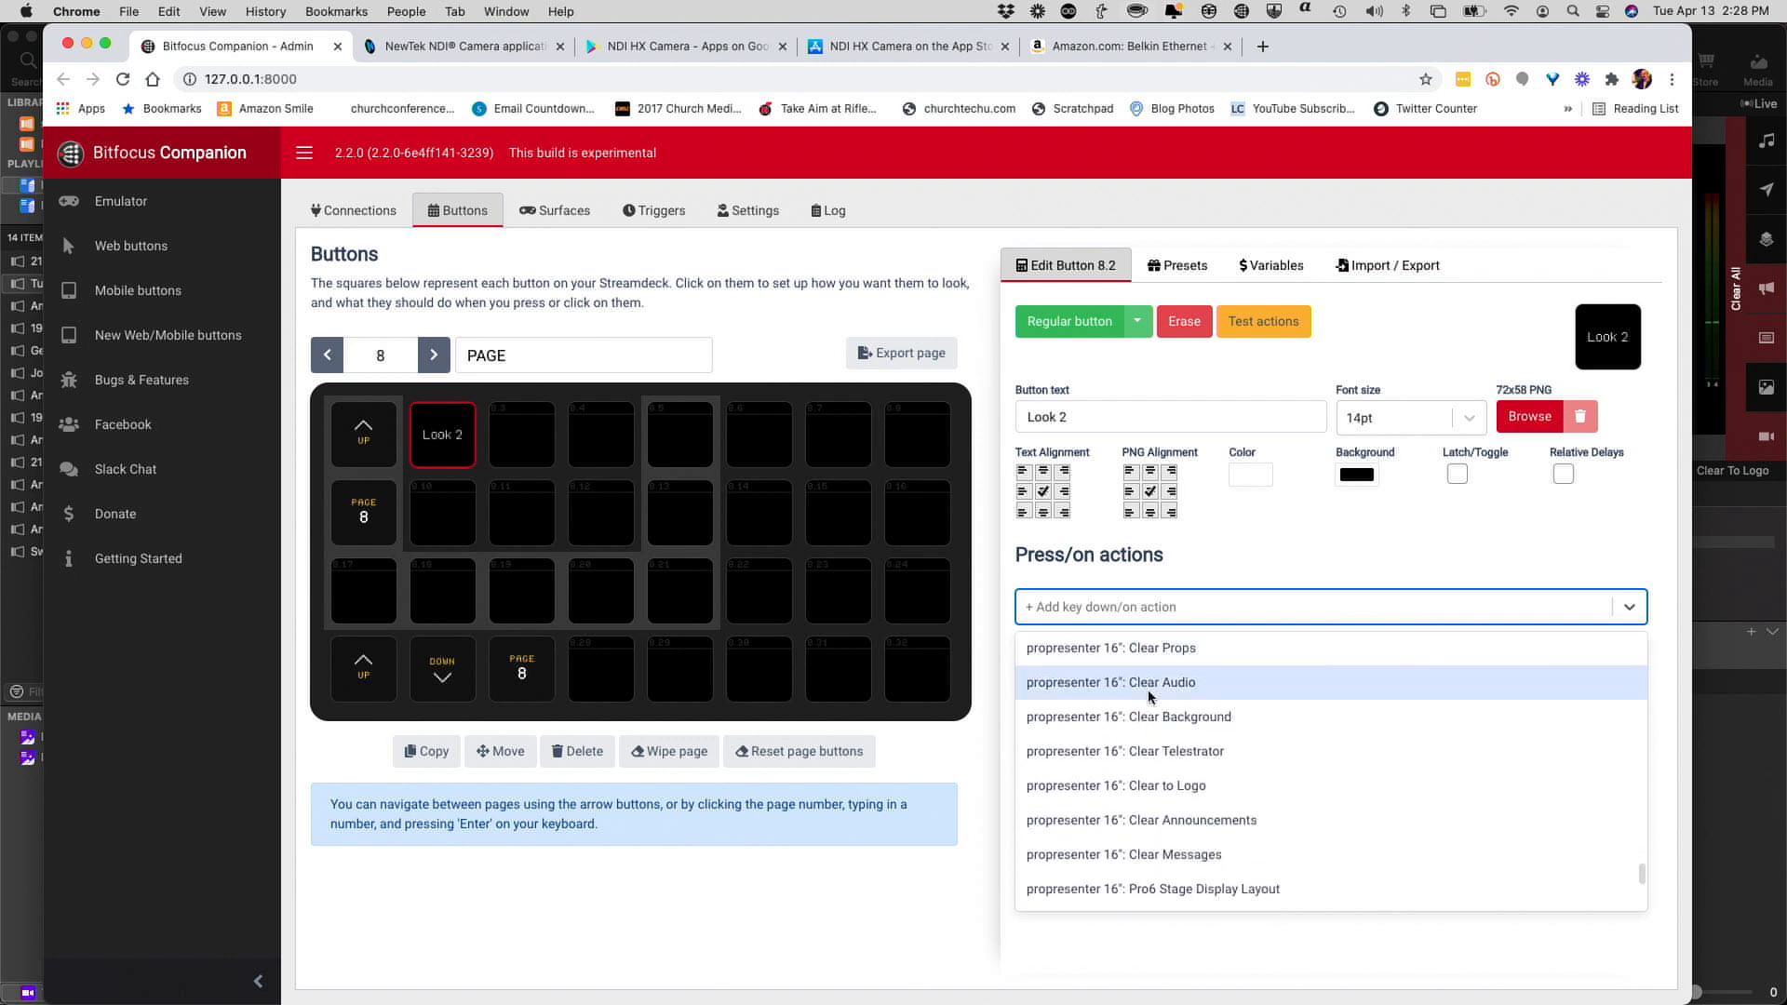
scroll(1149, 693, "down", 2)
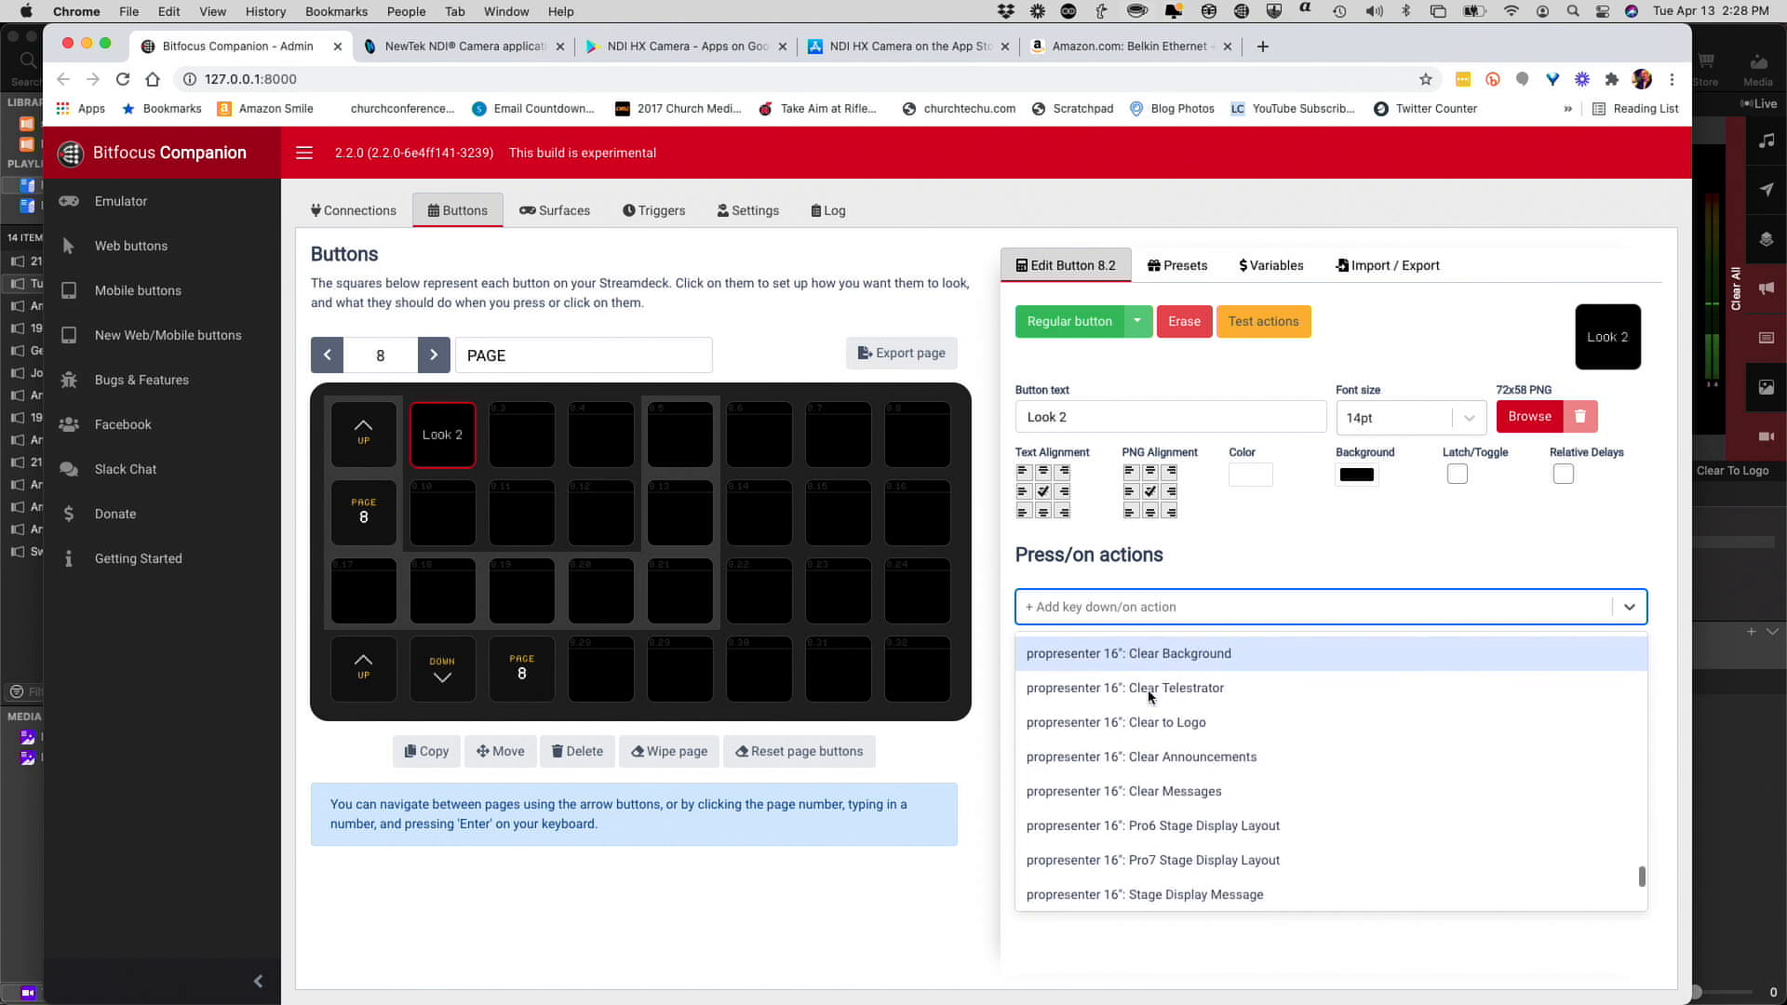
scroll(1150, 696, "down", 1)
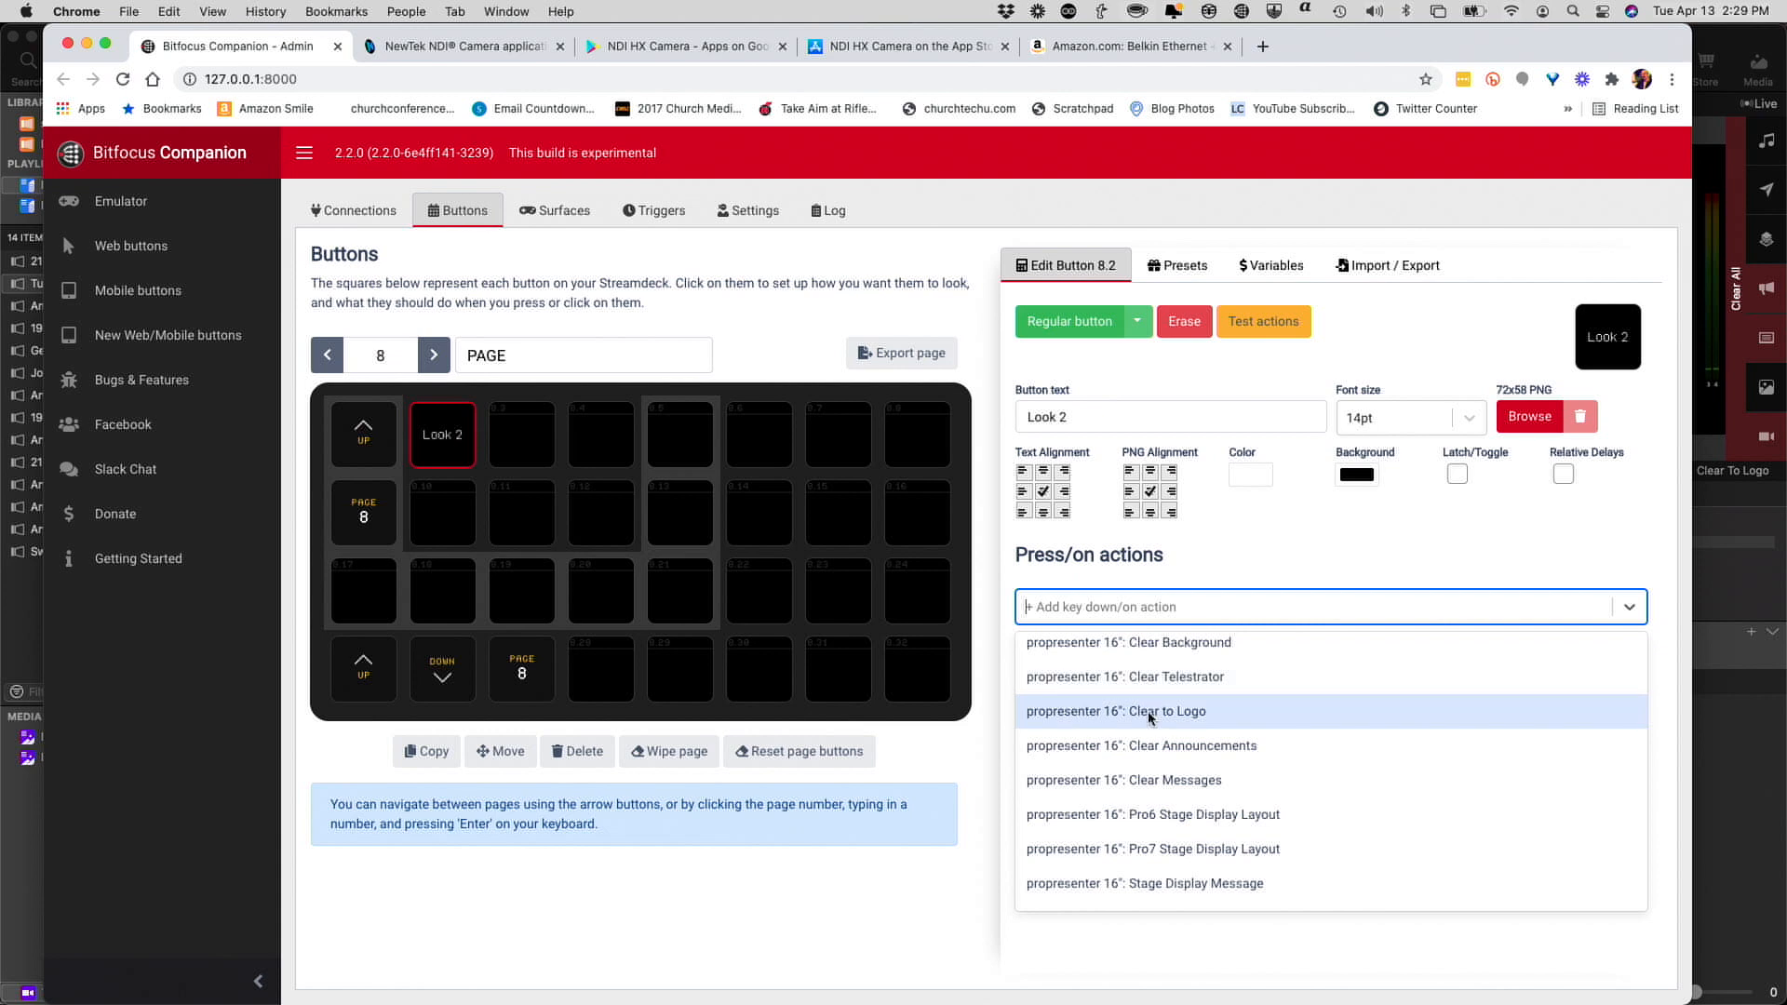
scroll(1151, 717, "down", 1)
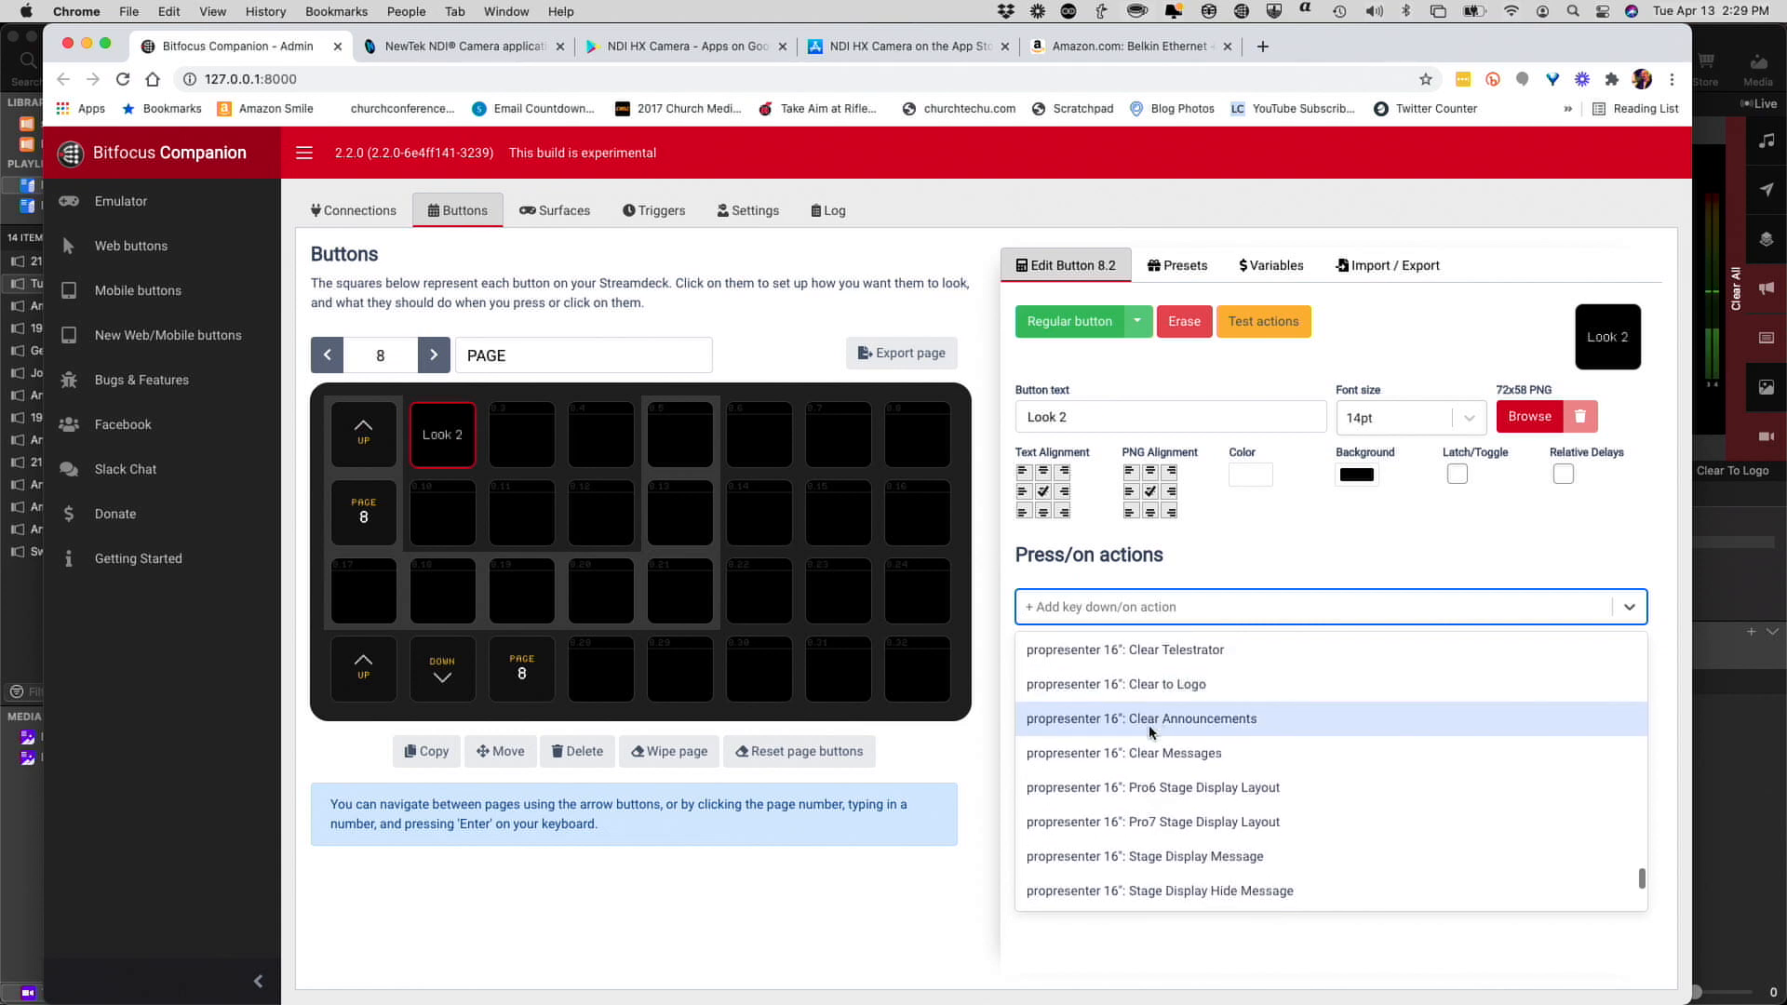
scroll(1152, 733, "down", 1)
scroll(1152, 732, "down", 1)
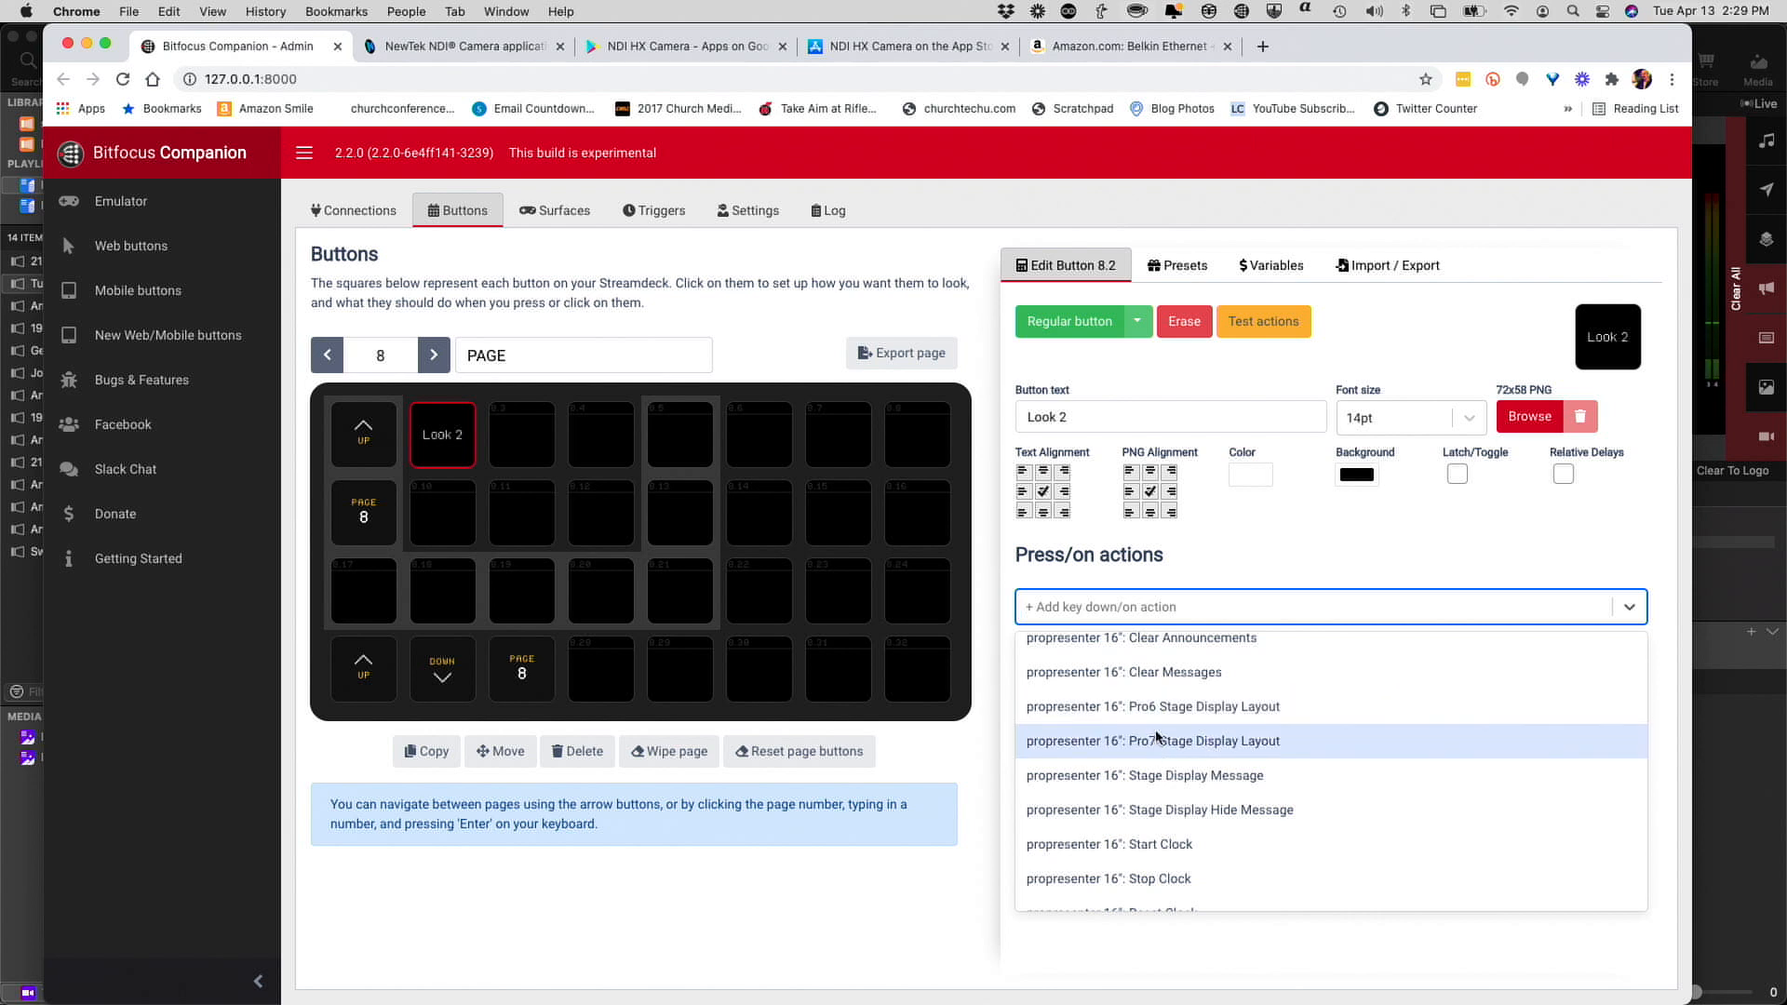
scroll(1156, 747, "down", 1)
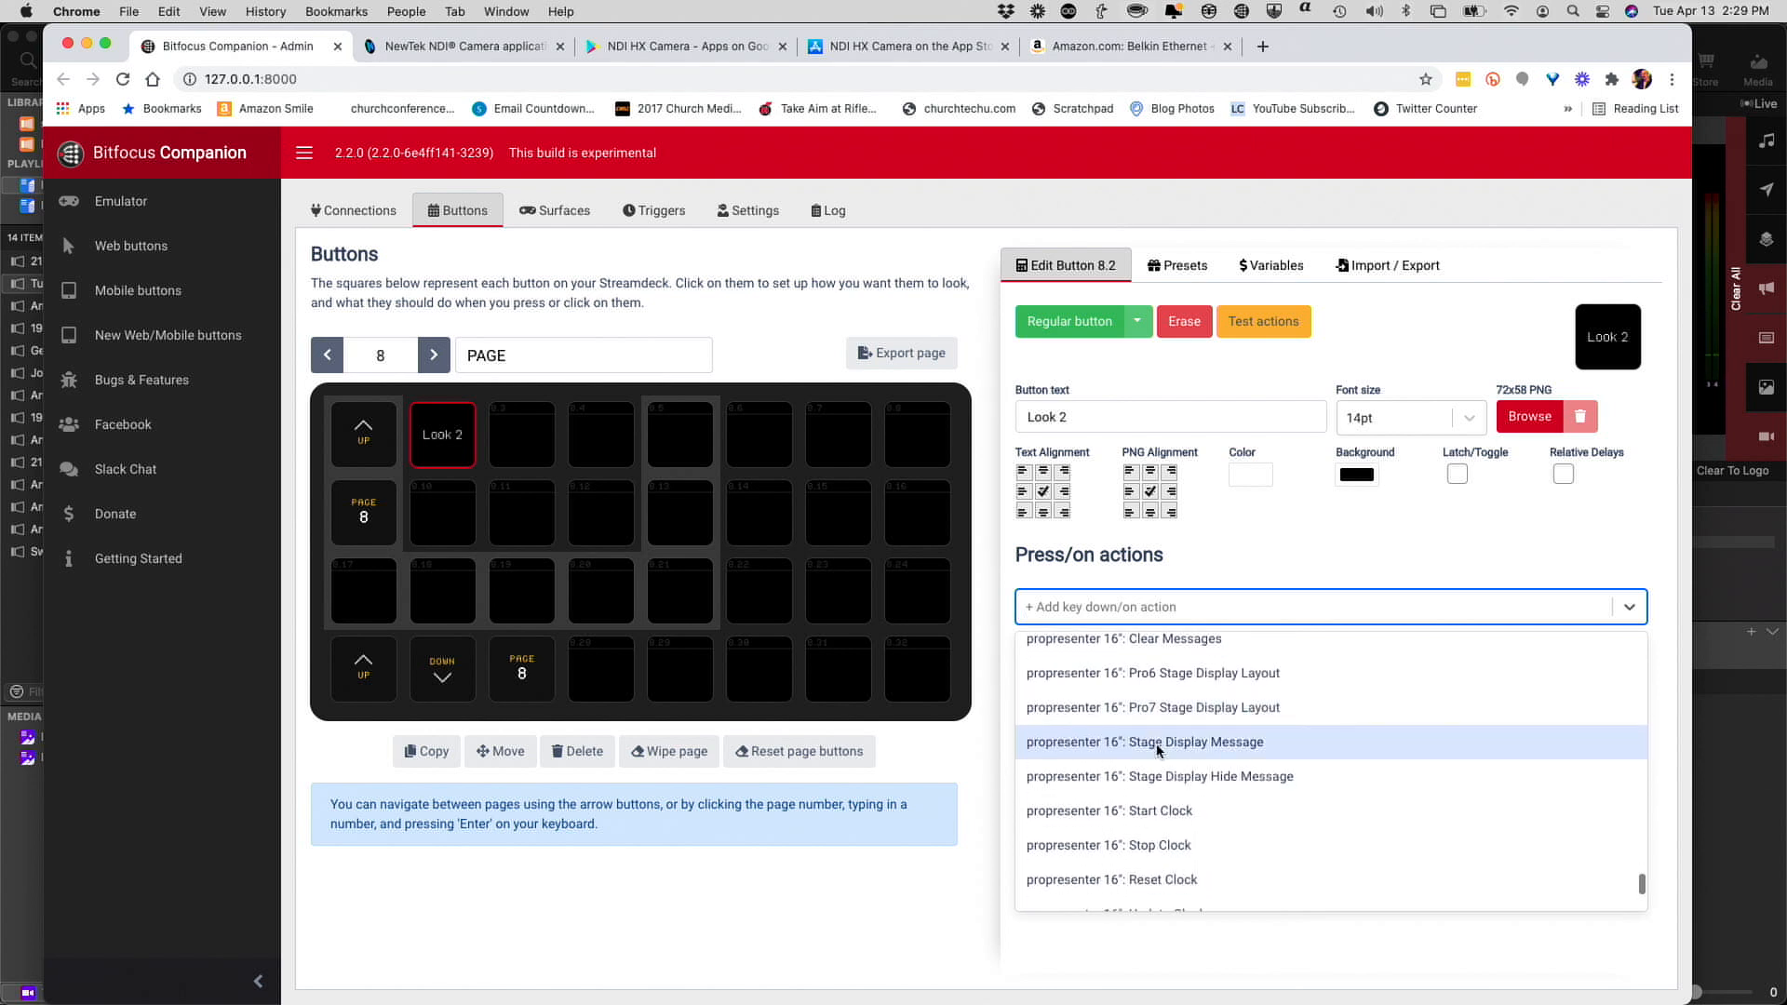
scroll(1159, 749, "down", 1)
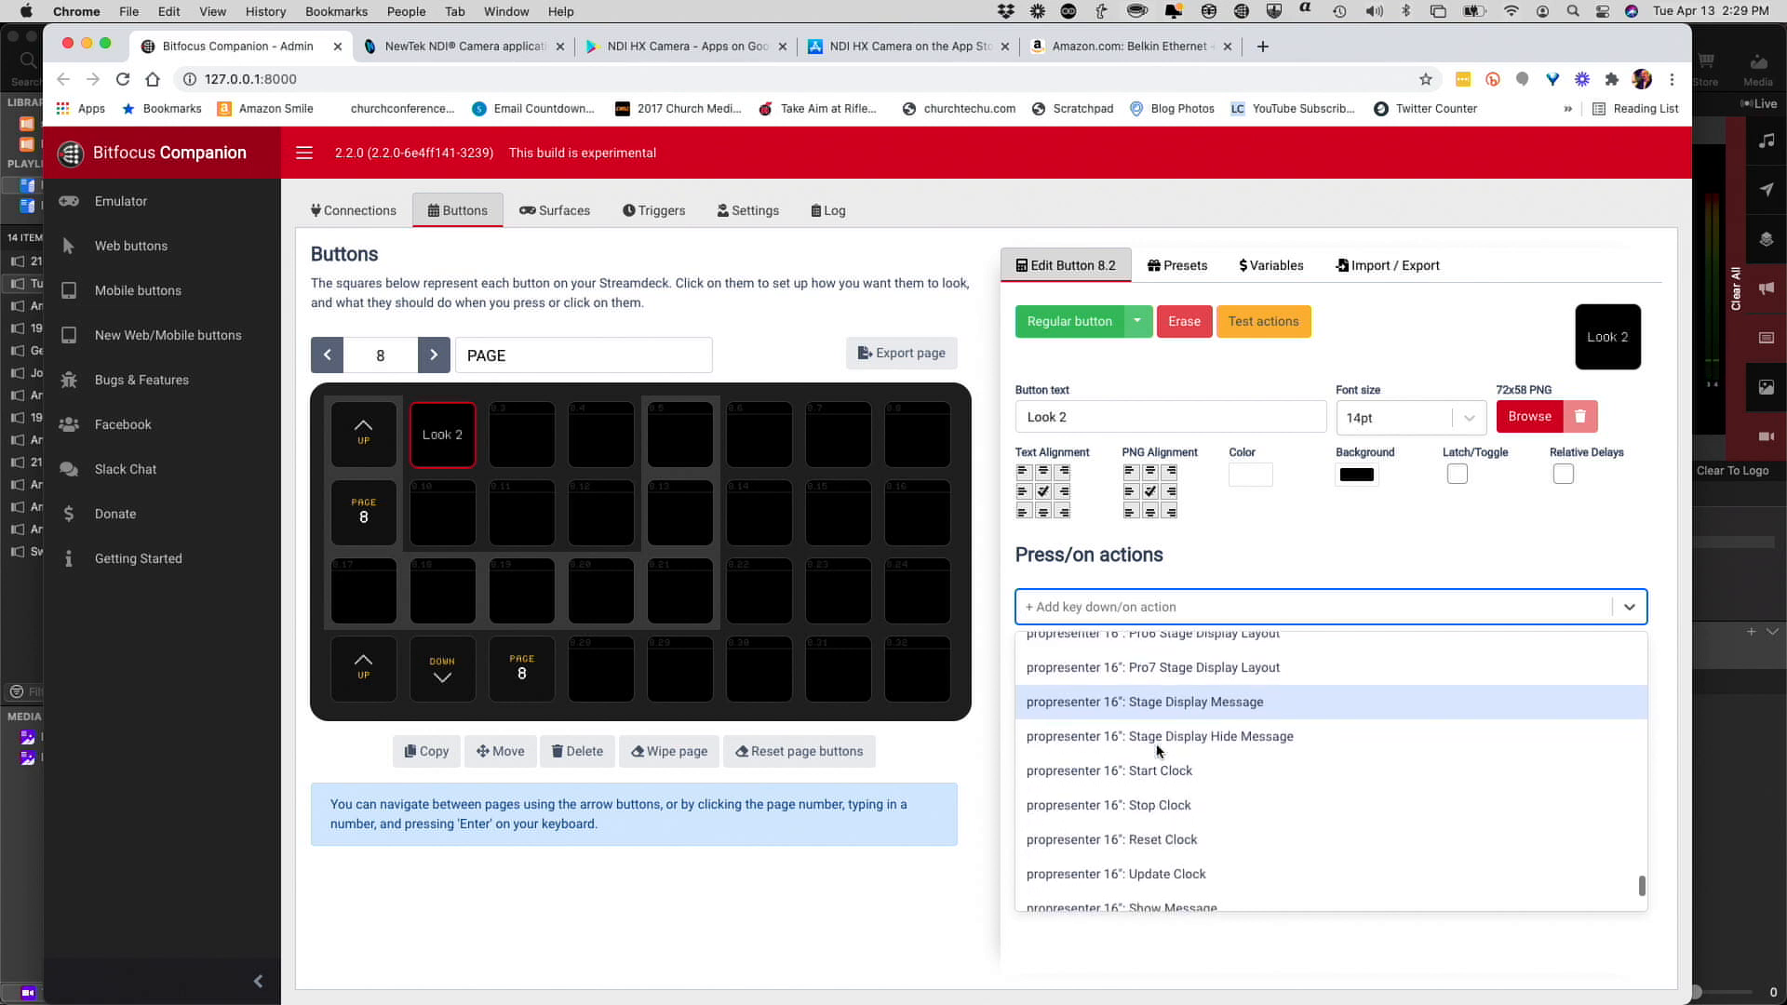
scroll(1158, 749, "down", 2)
scroll(1158, 749, "down", 3)
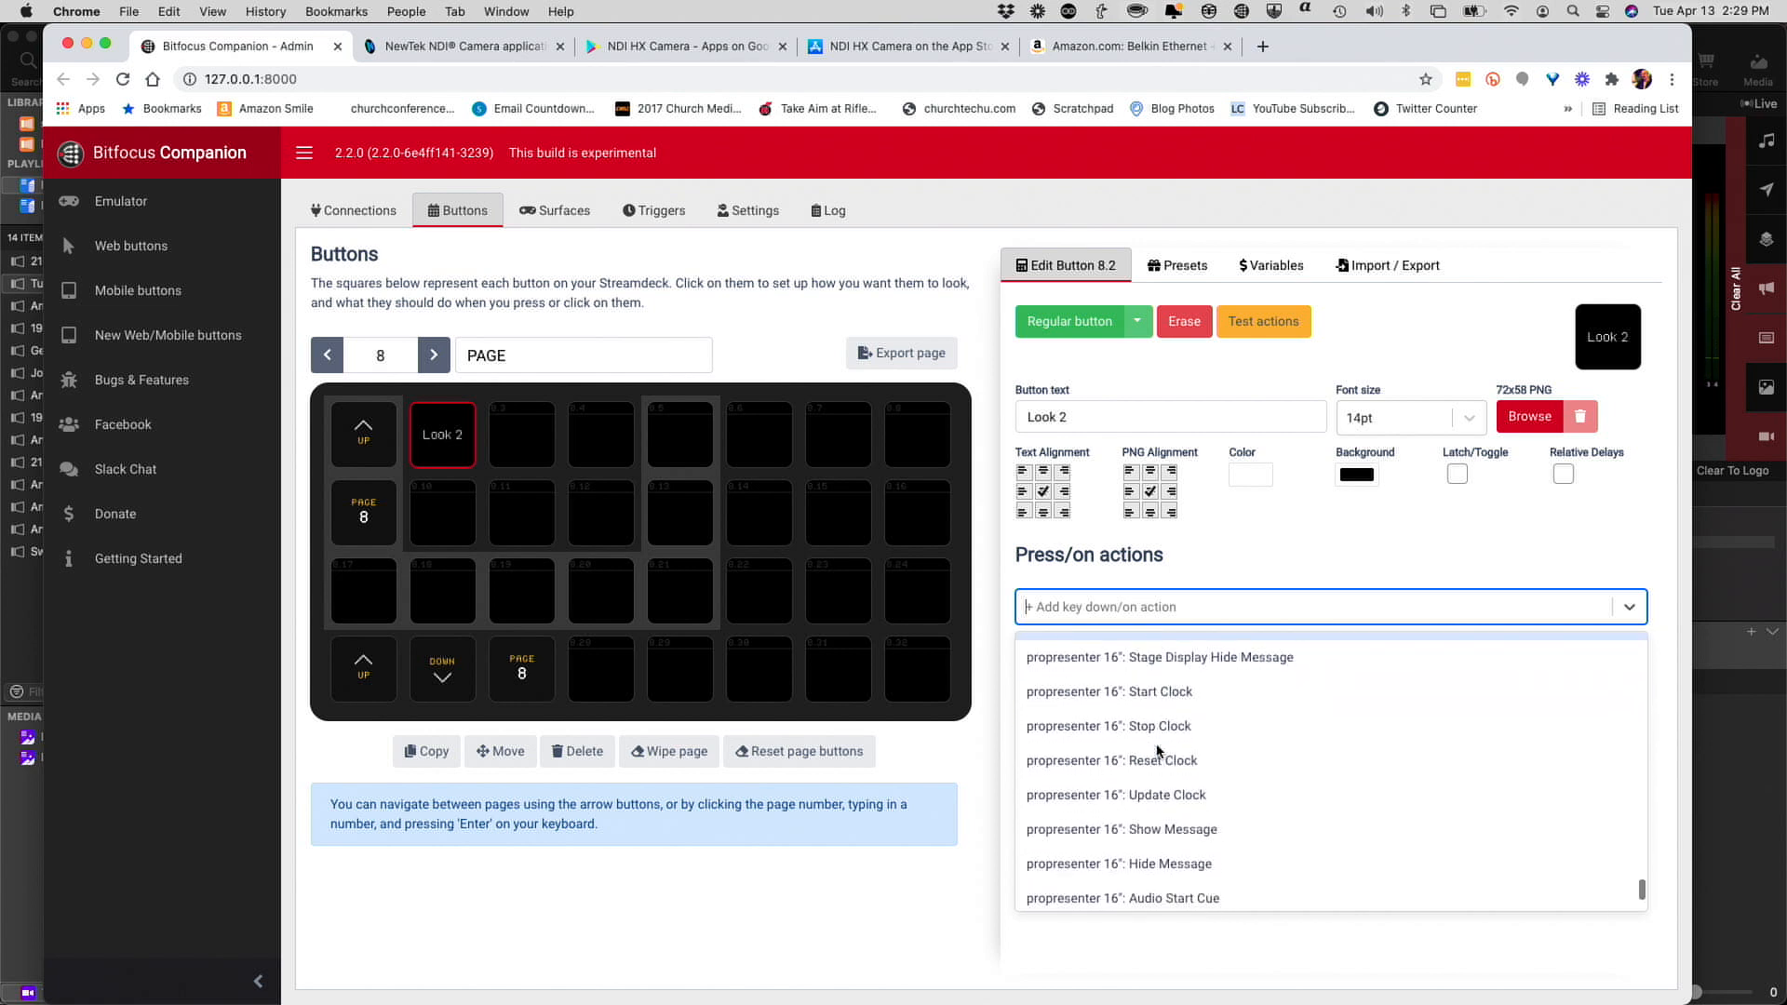
scroll(1158, 750, "down", 3)
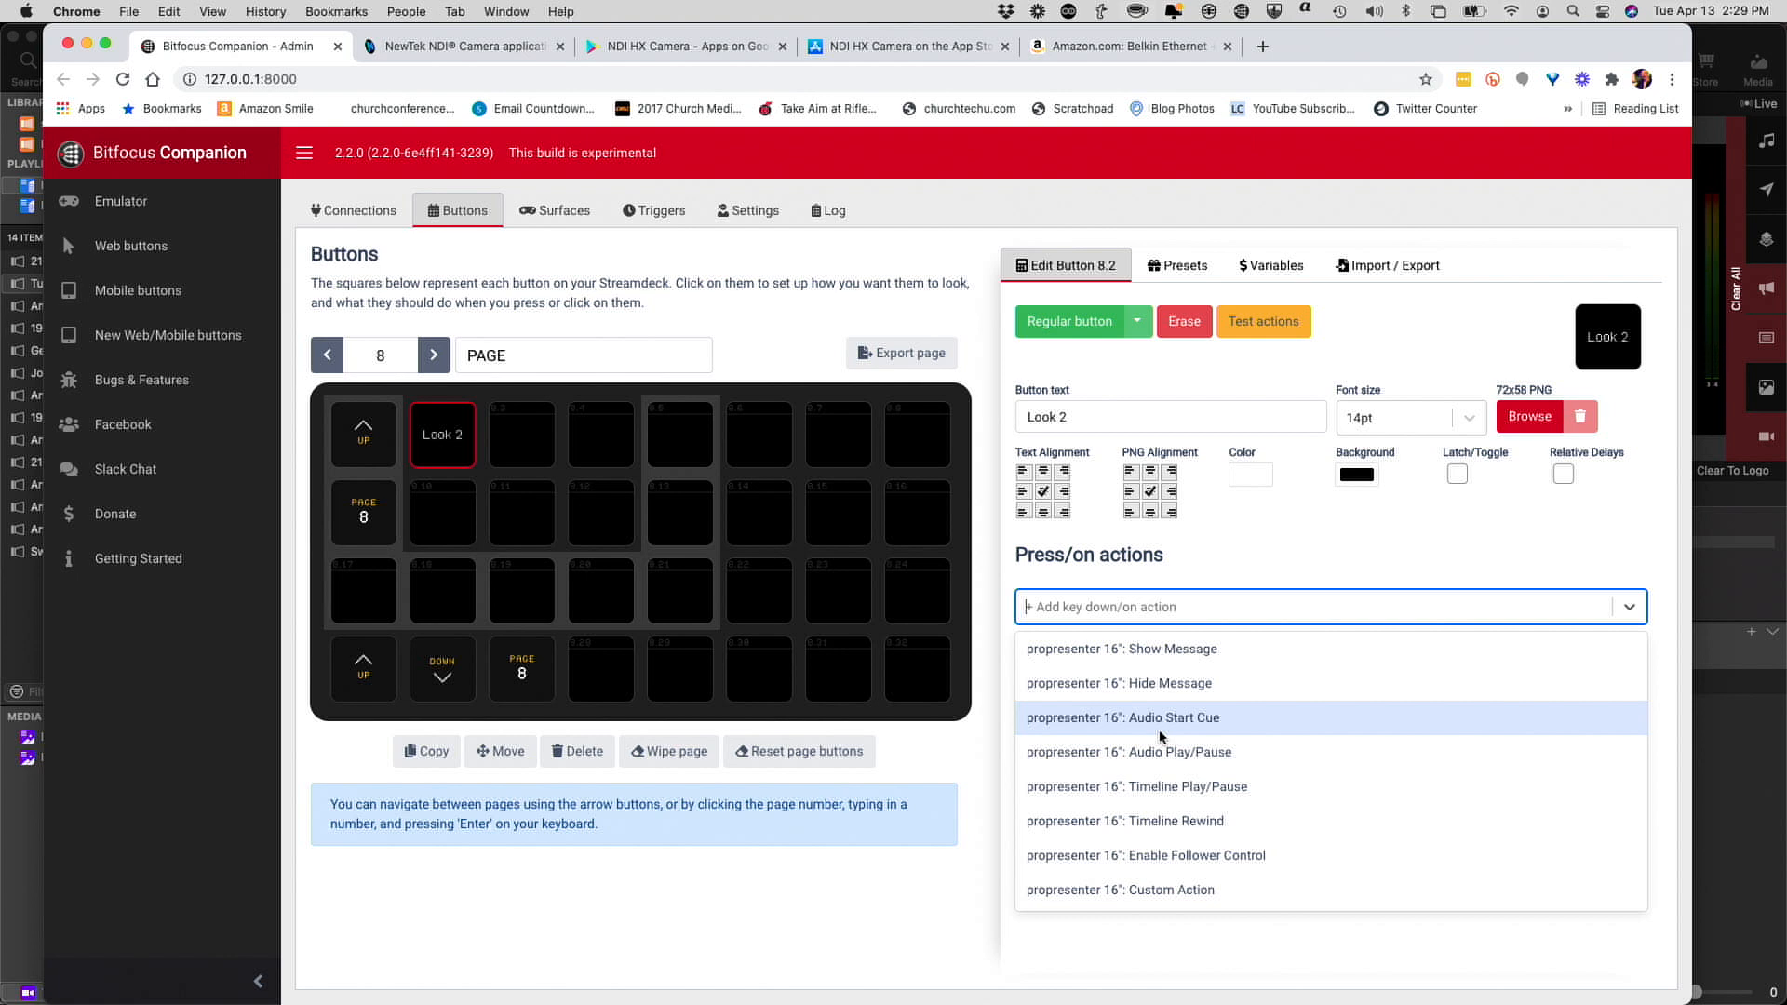
Add the propresenter 16" Custom Action to the button's press actions and delete it again.
left_click(1154, 892)
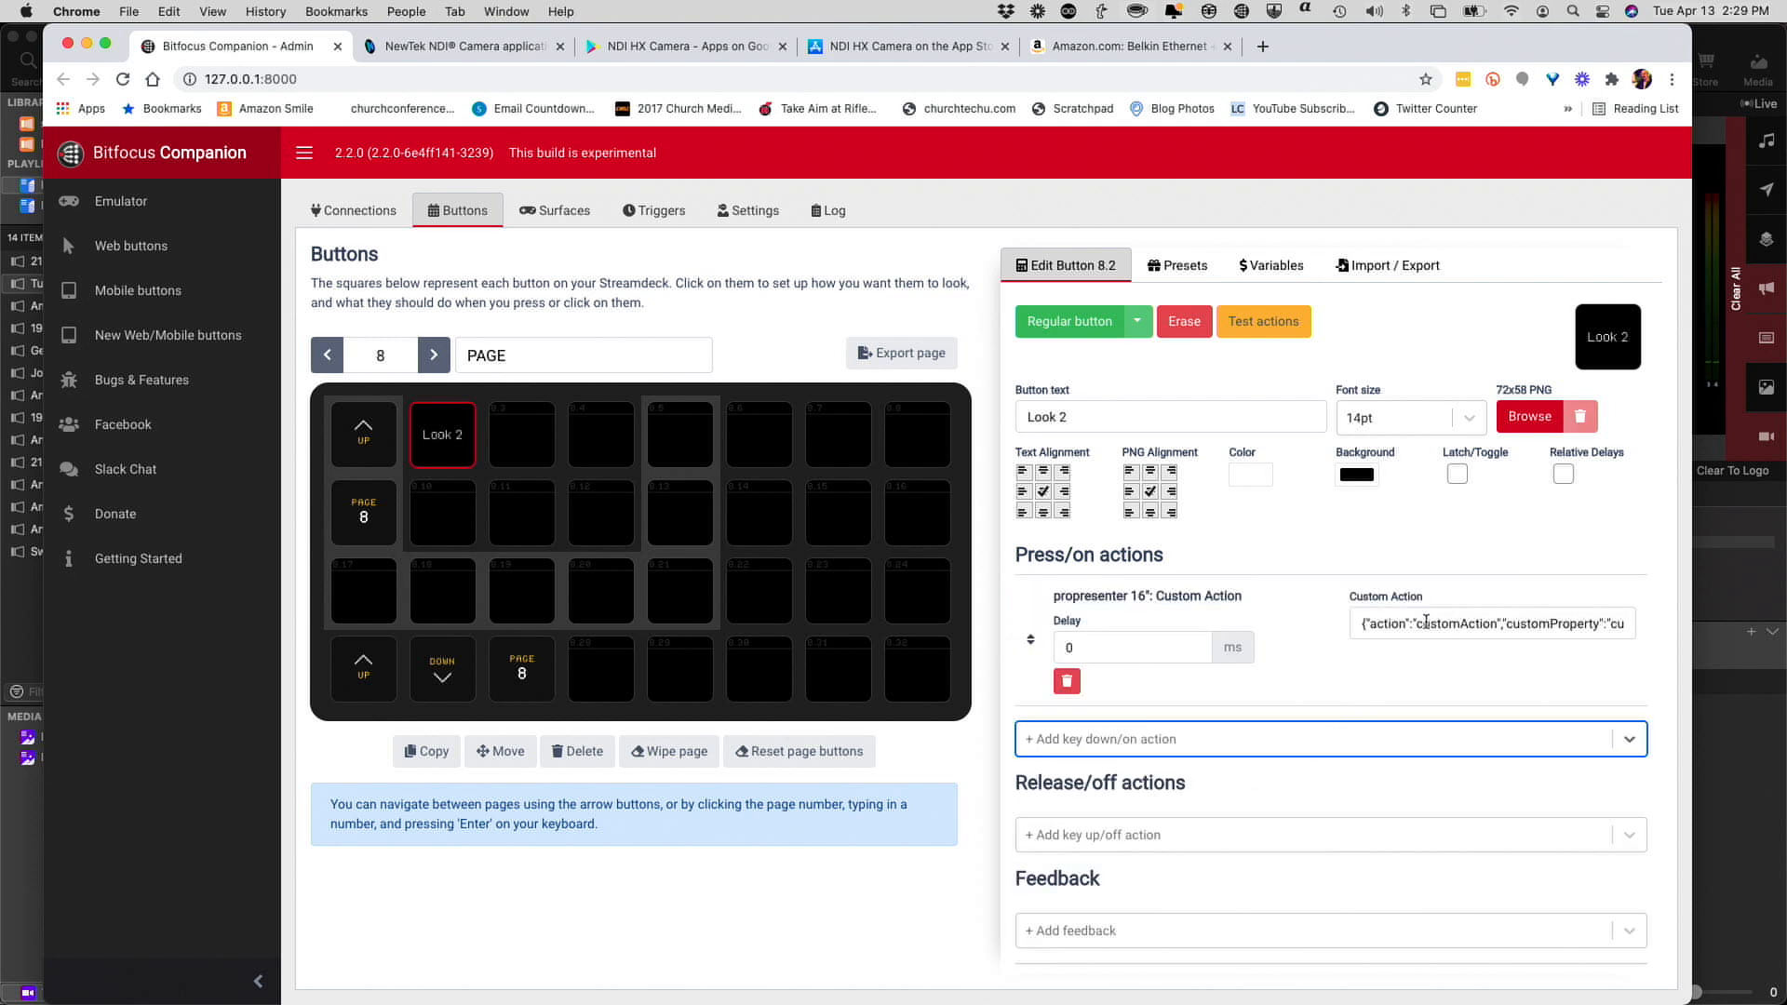
mouse_move(1463, 630)
left_click(1069, 682)
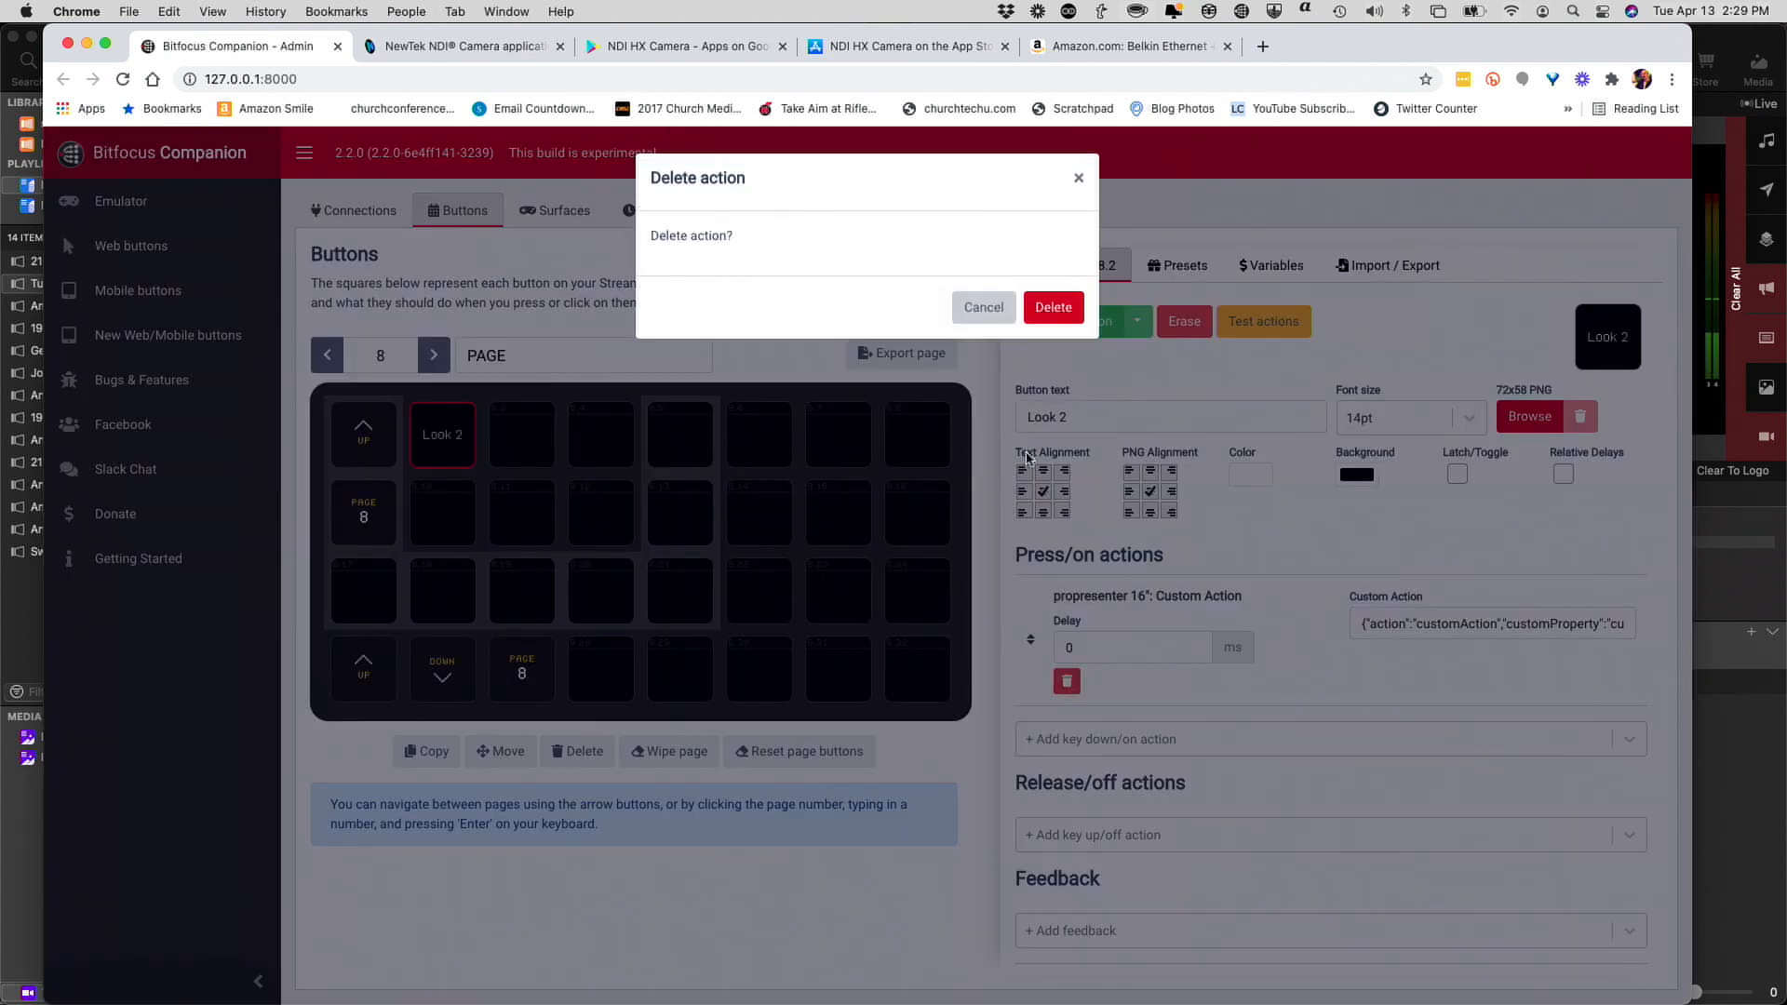
left_click(1056, 312)
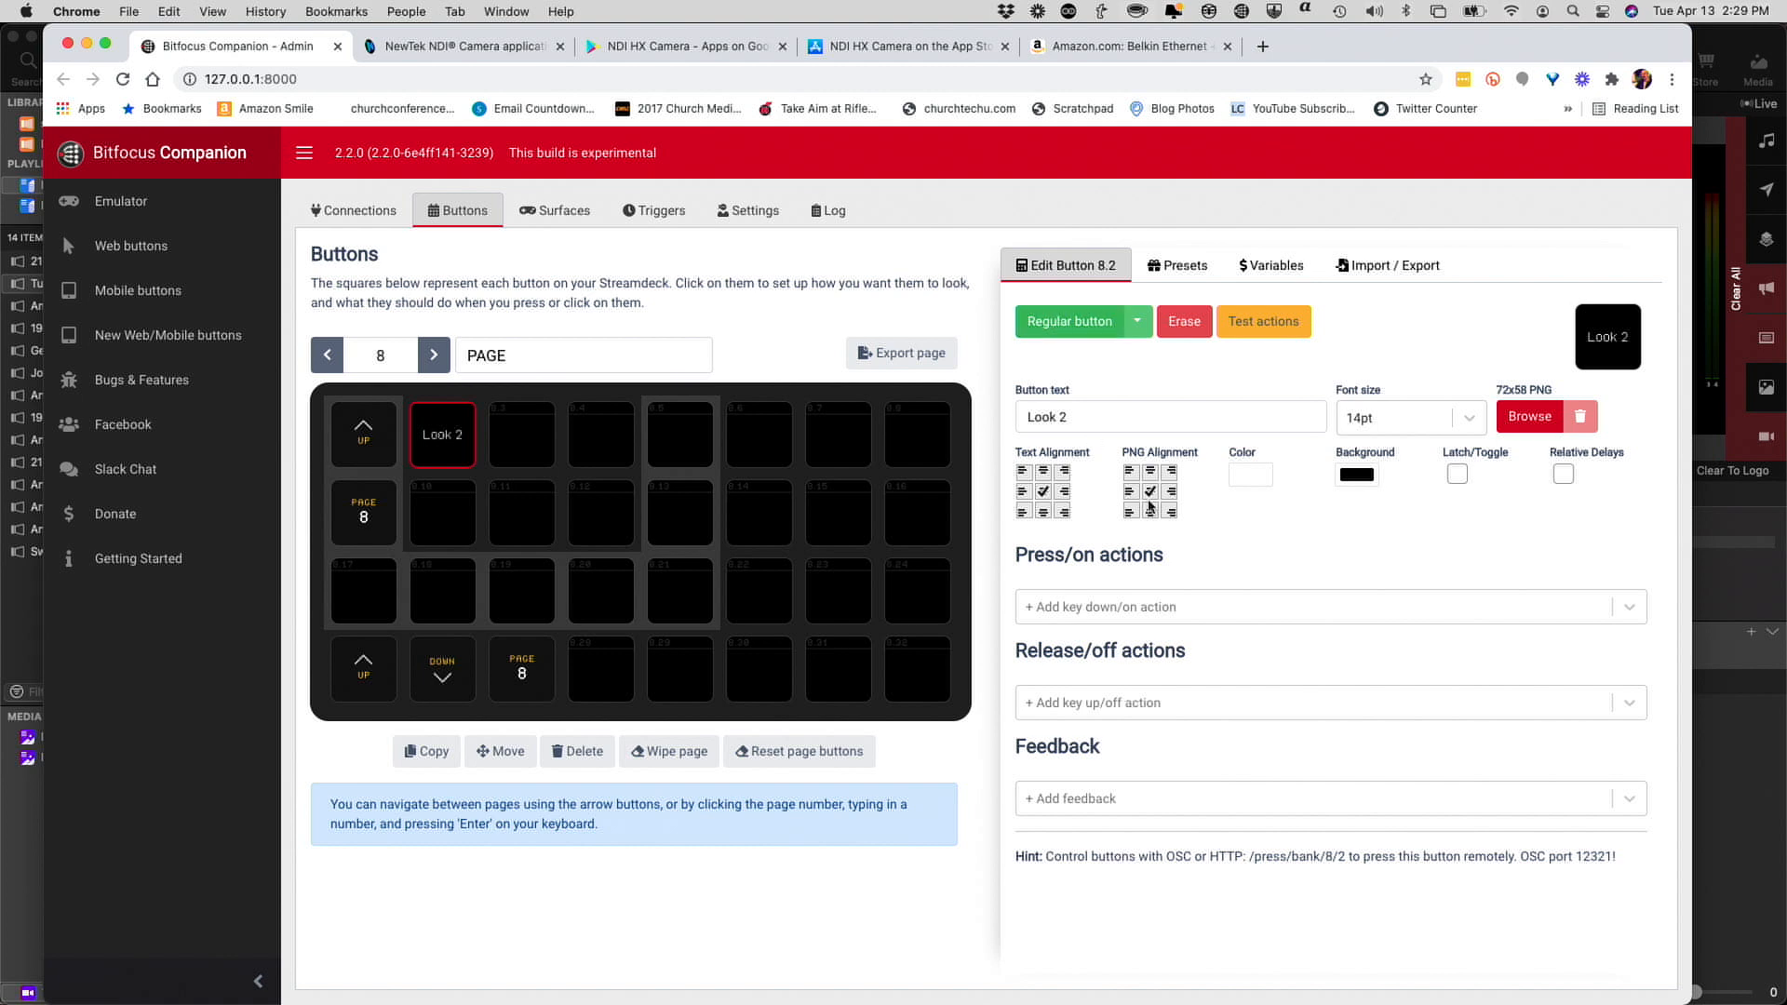
Add the propresenter 16" Specific Slide action to the Look 2 button's press actions and open its Presentation Path for editing.
left_click(1178, 613)
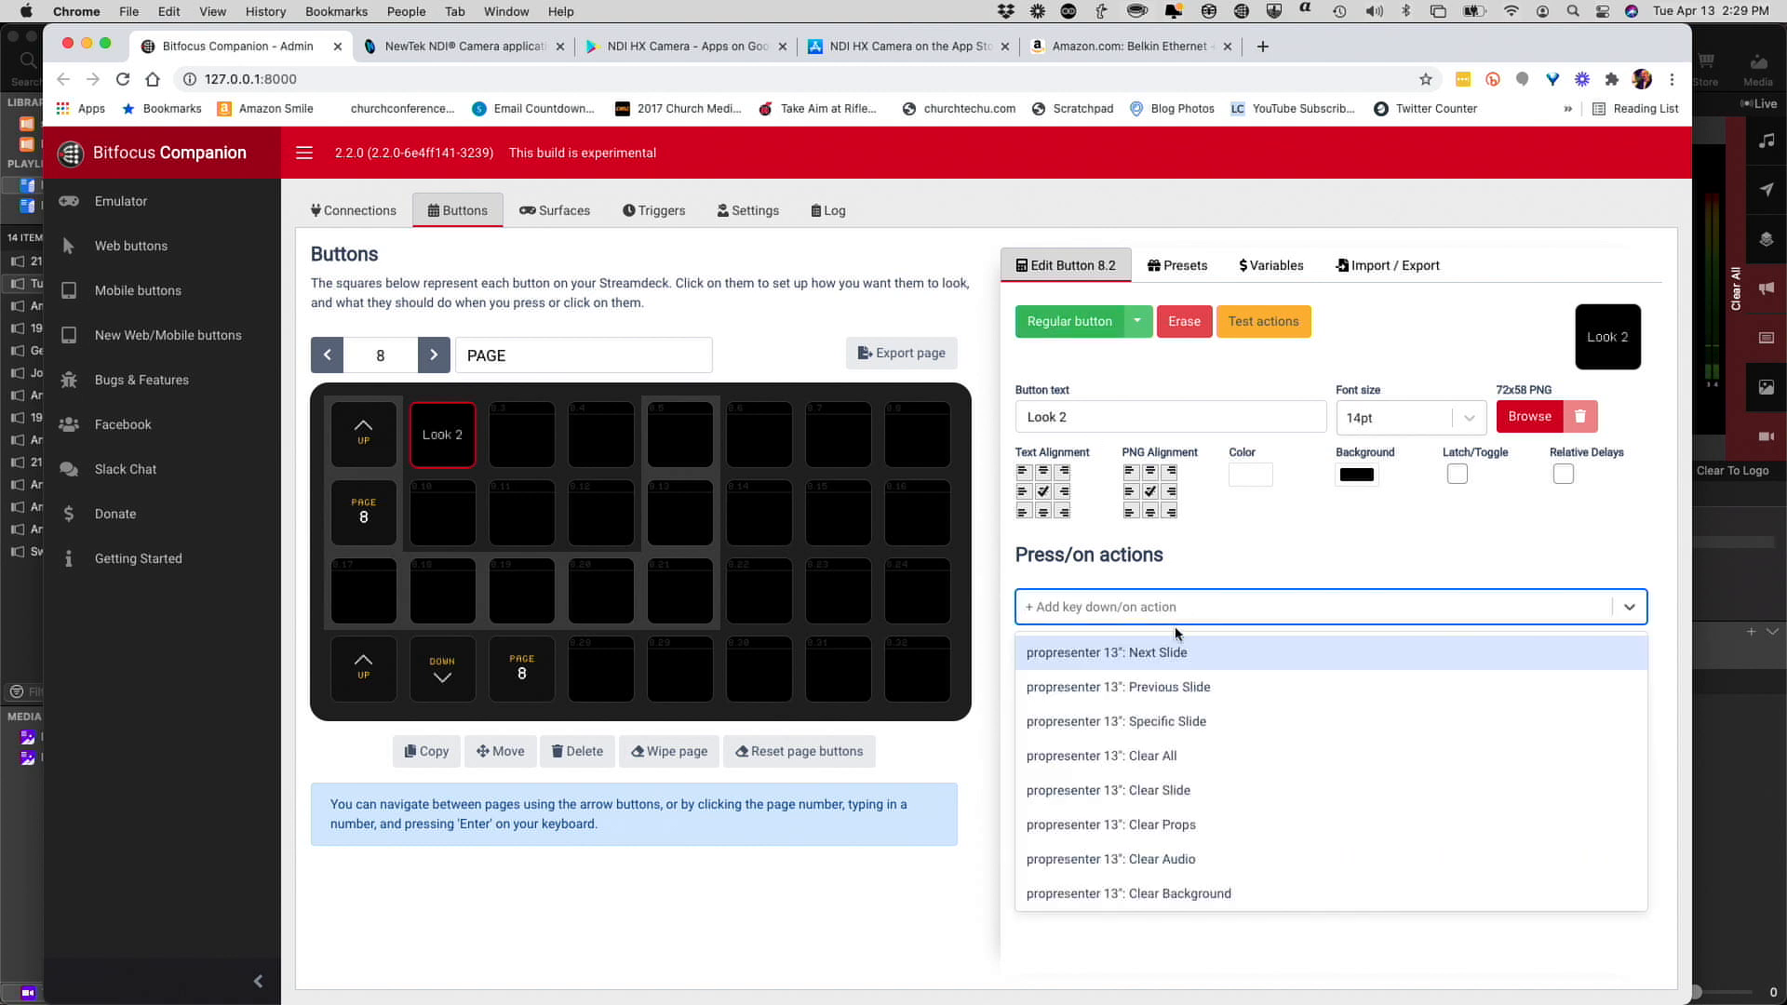
scroll(1171, 654, "down", 15)
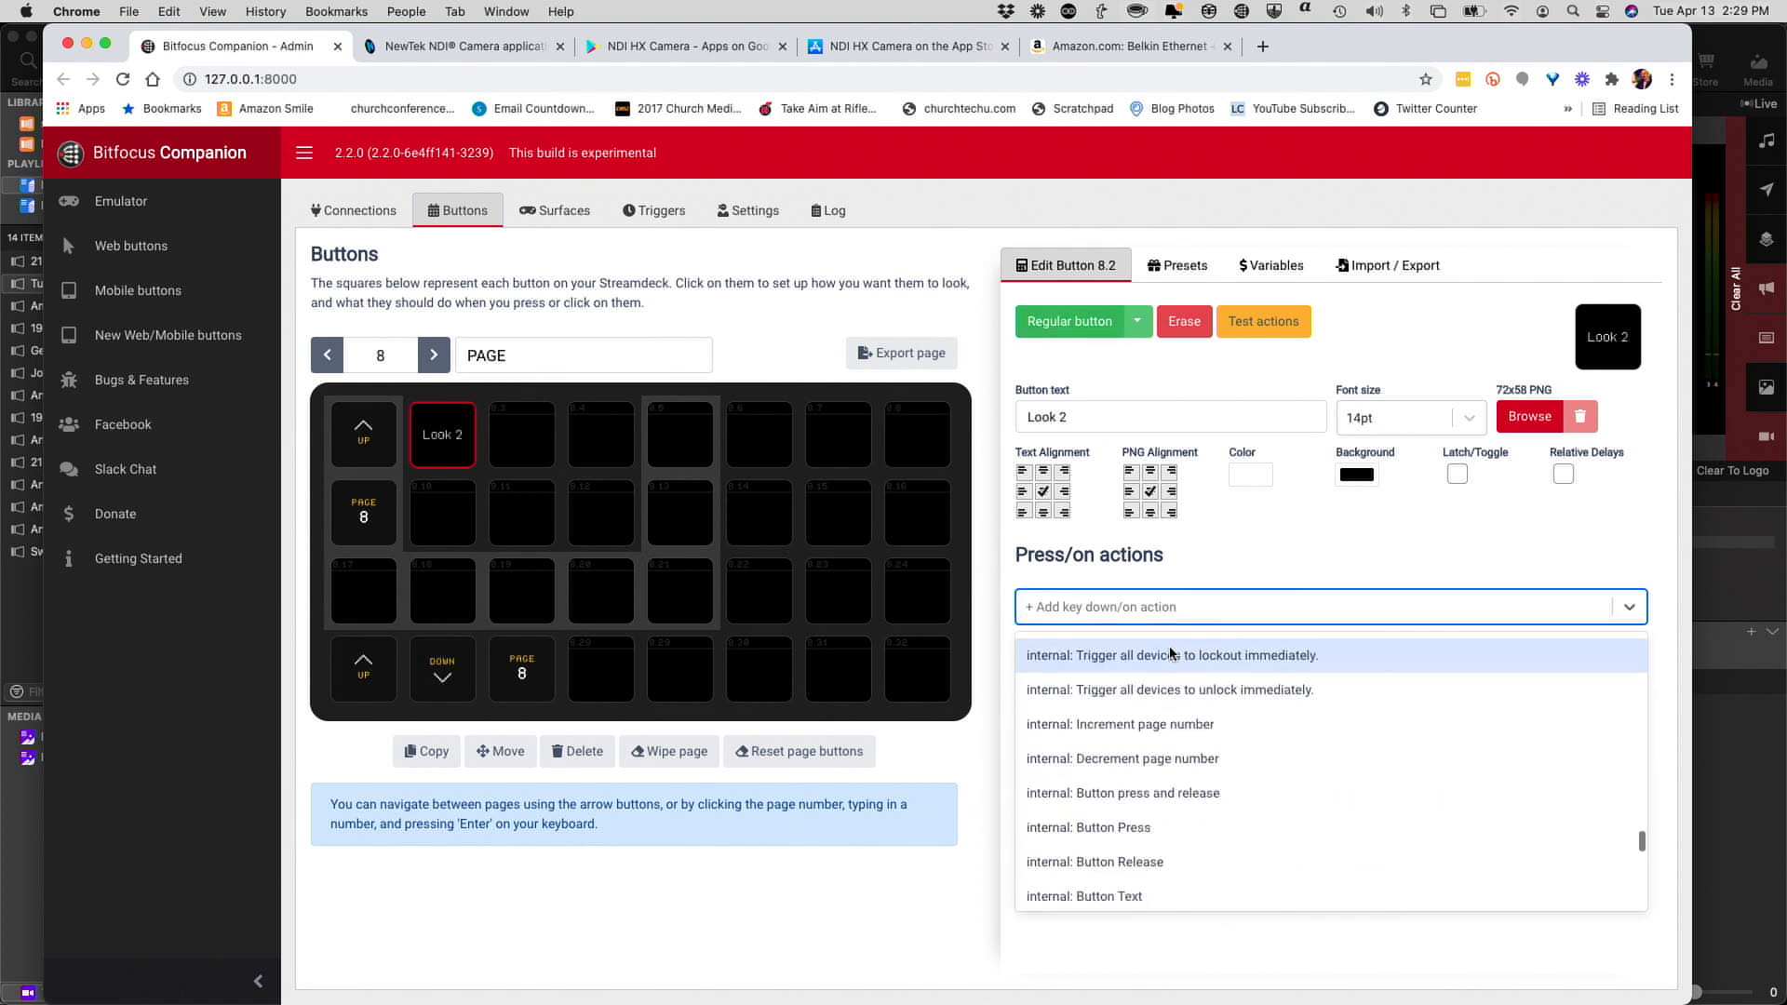
scroll(1170, 651, "down", 8)
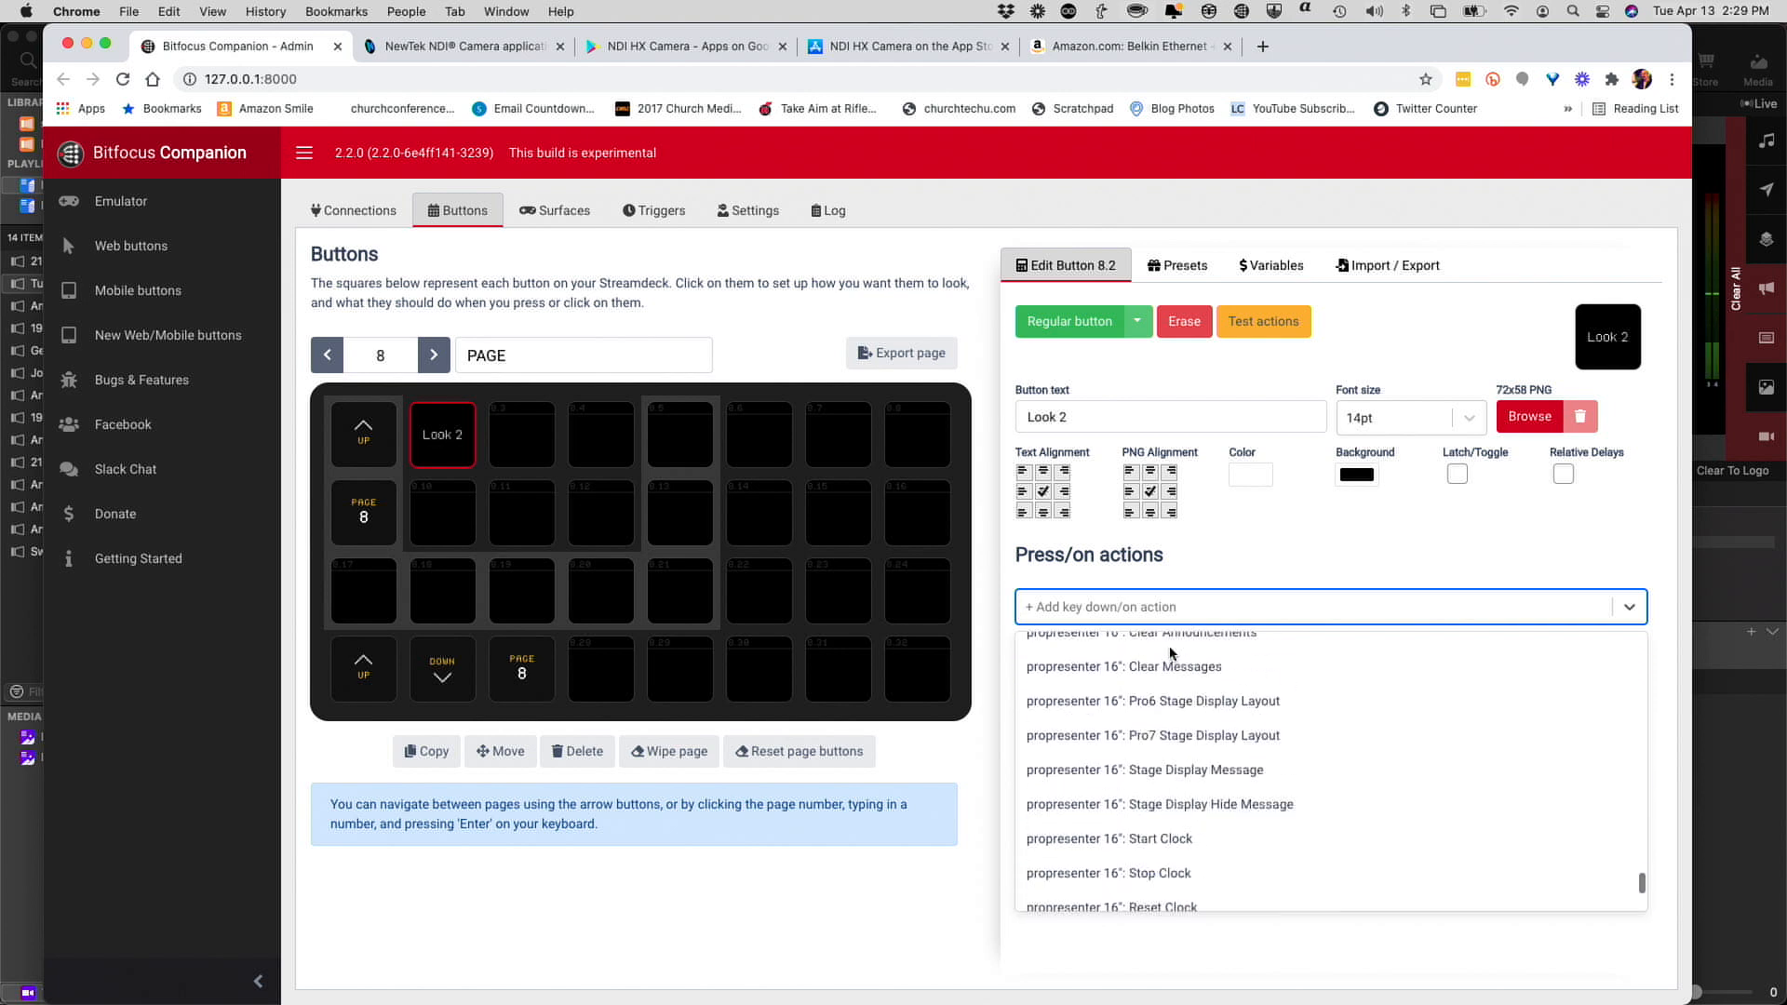
scroll(1169, 651, "up", 3)
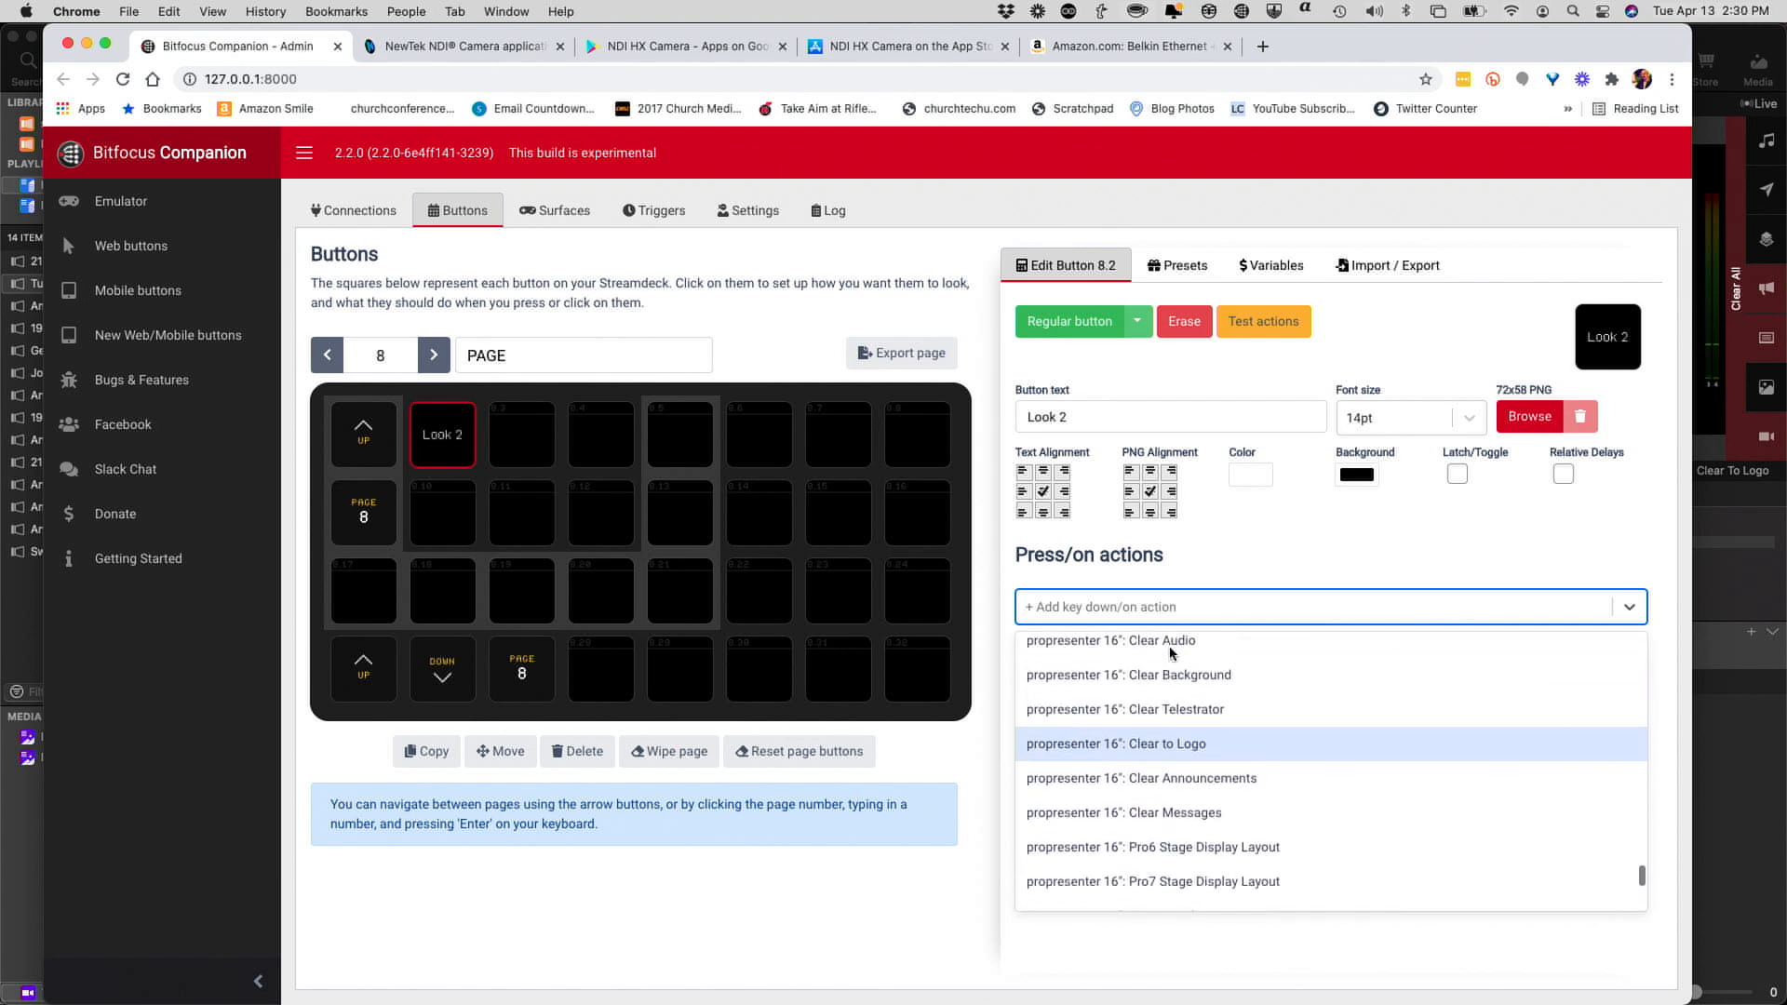
scroll(1170, 651, "up", 1)
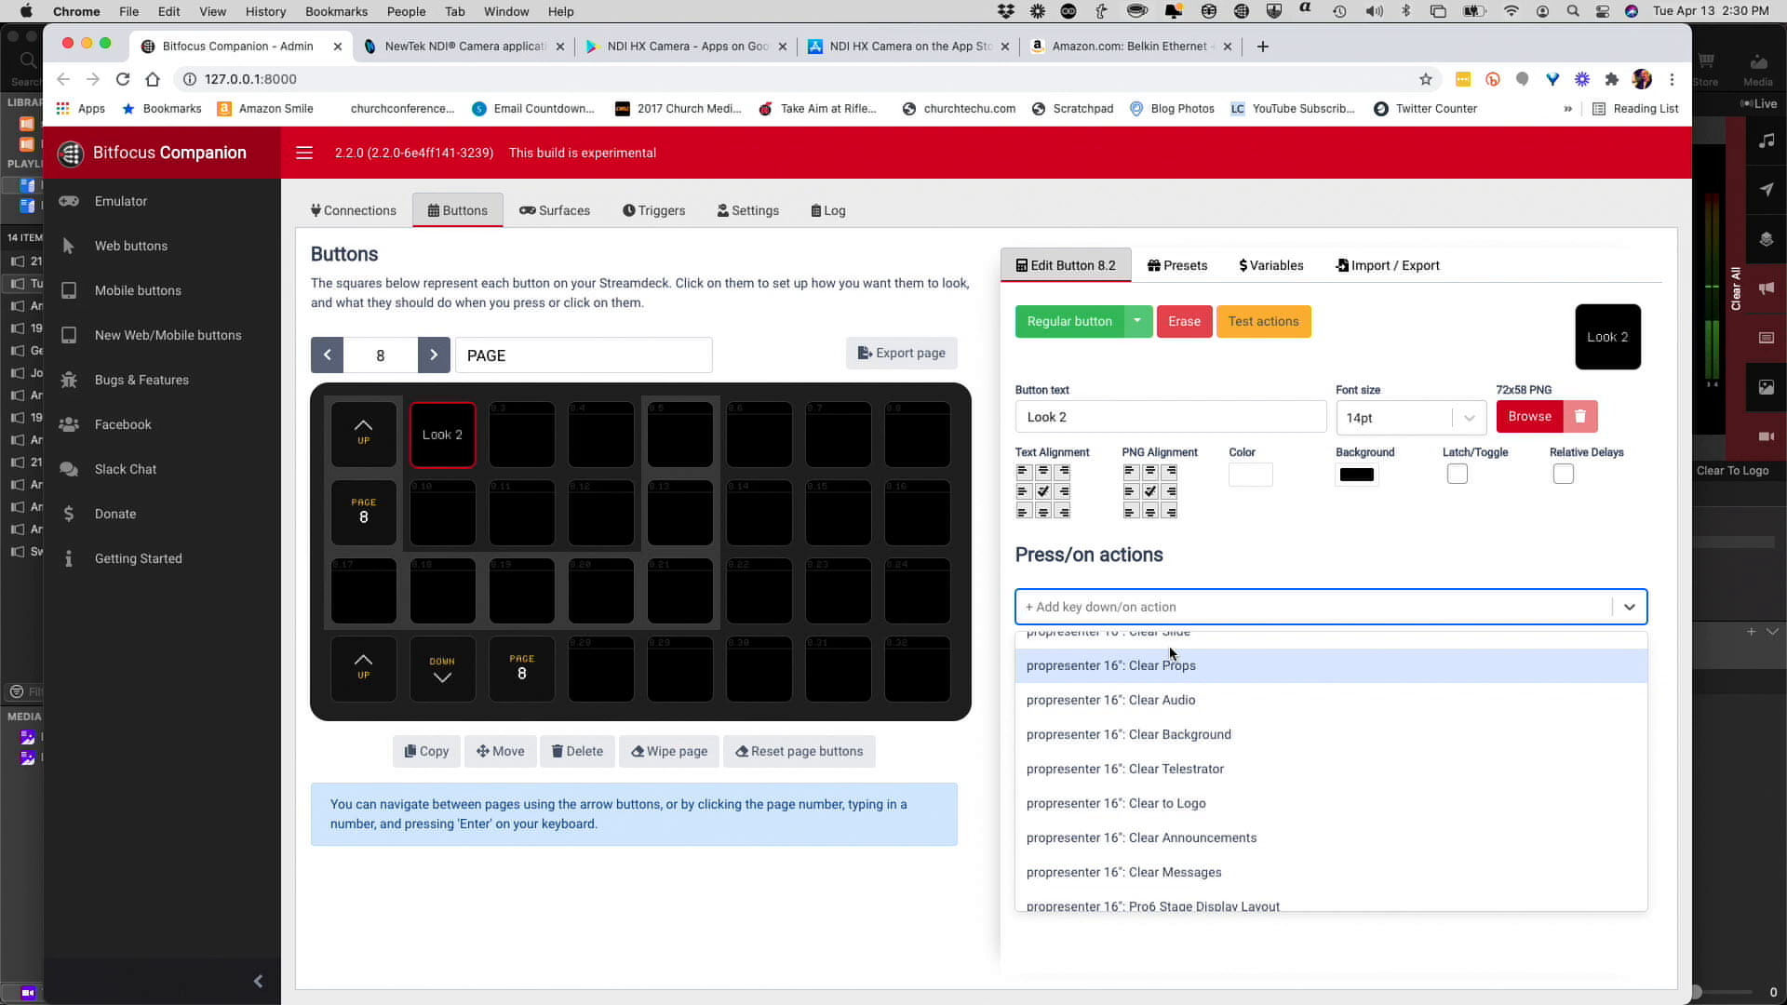
key("Up")
key("Up")
key("Up")
key("Up")
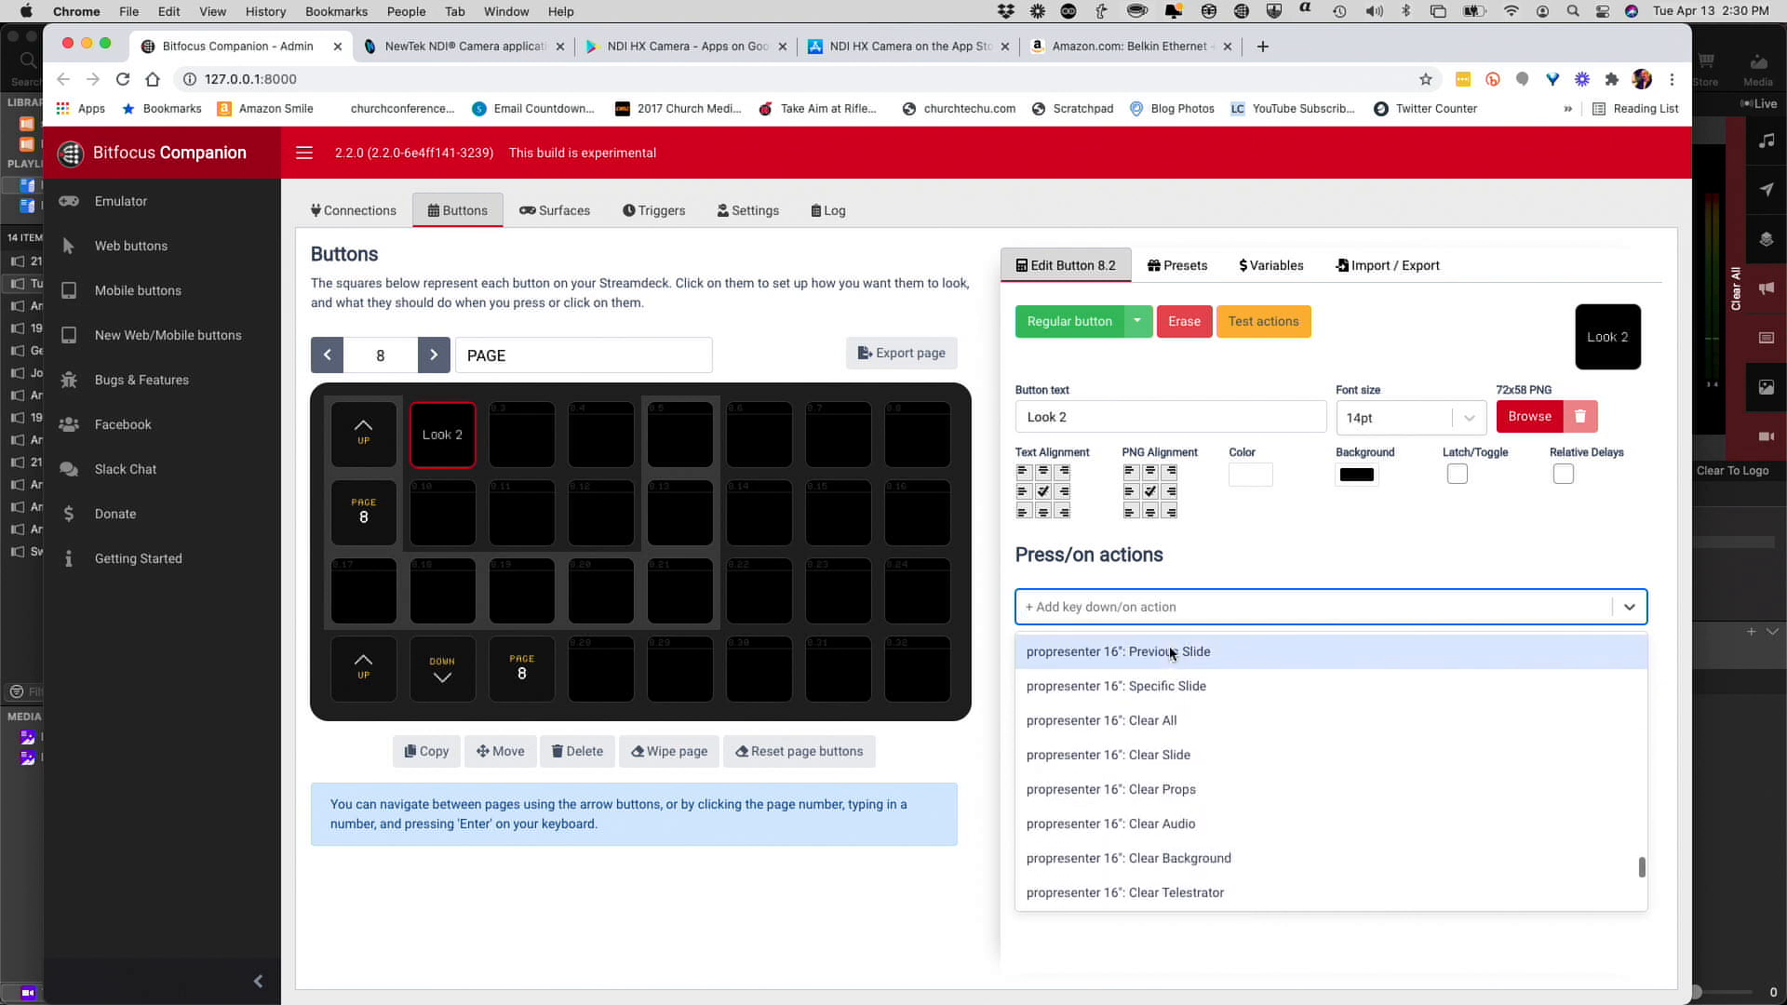
key("Up")
key("Up")
key("Up")
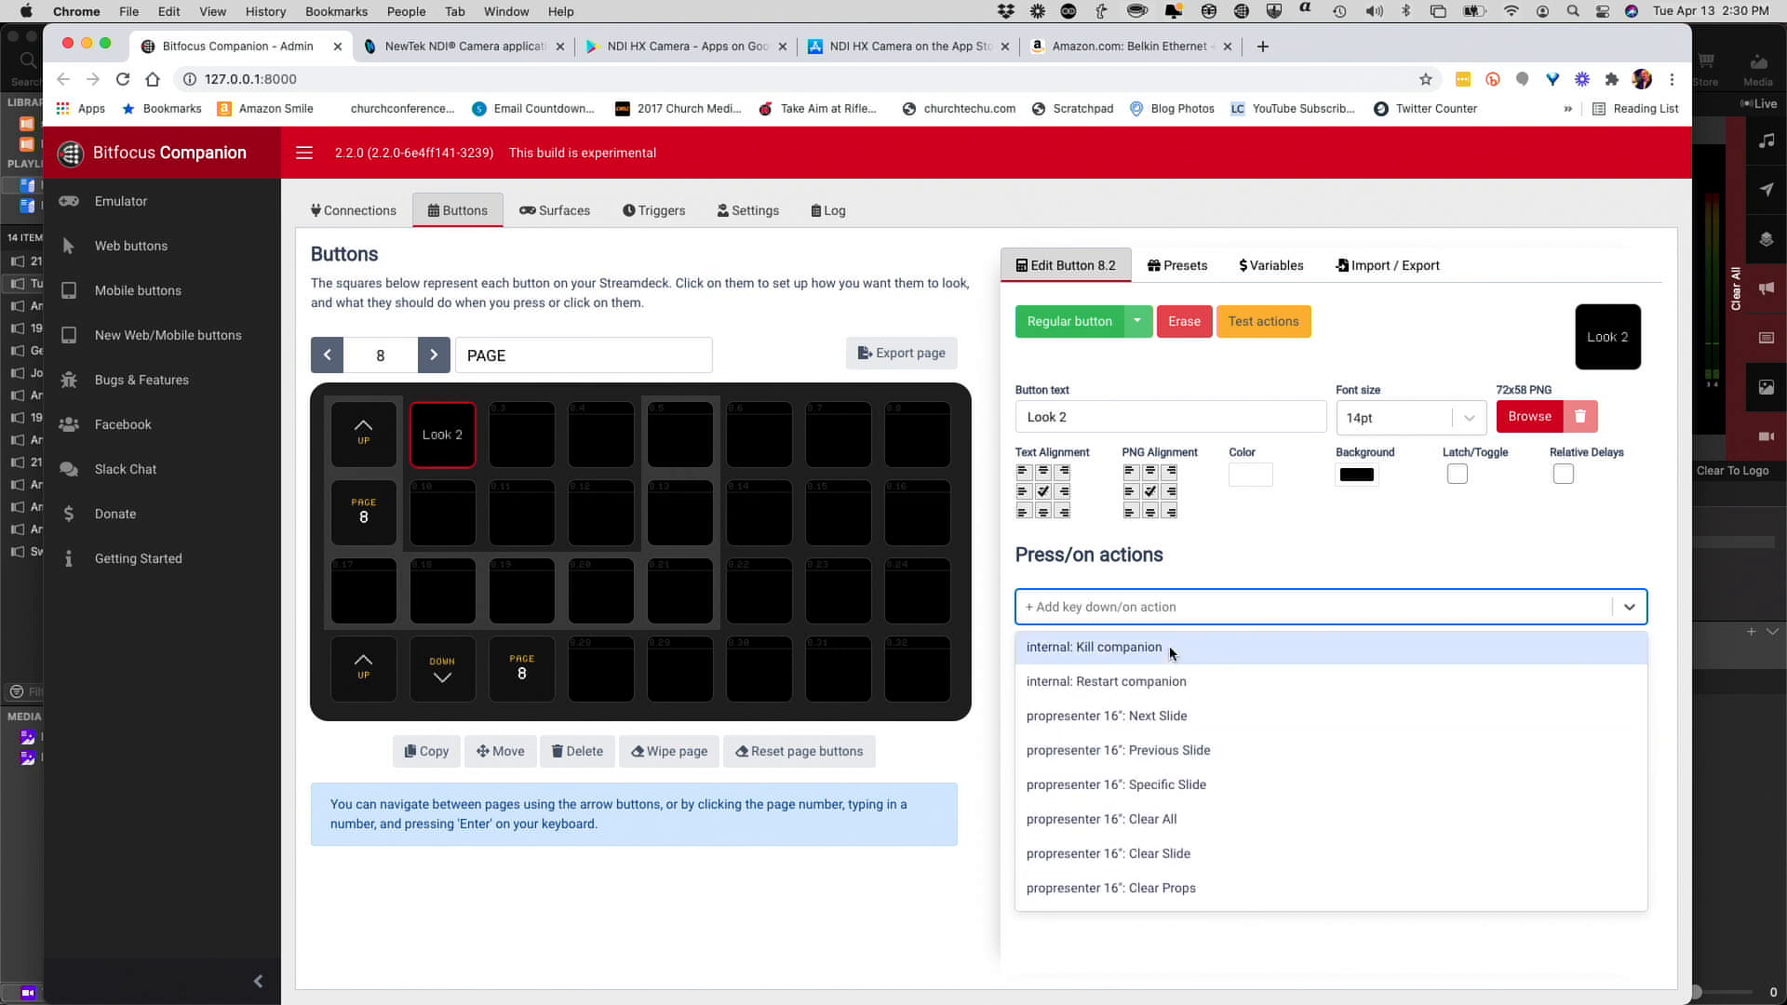
scroll(1171, 653, "down", 2)
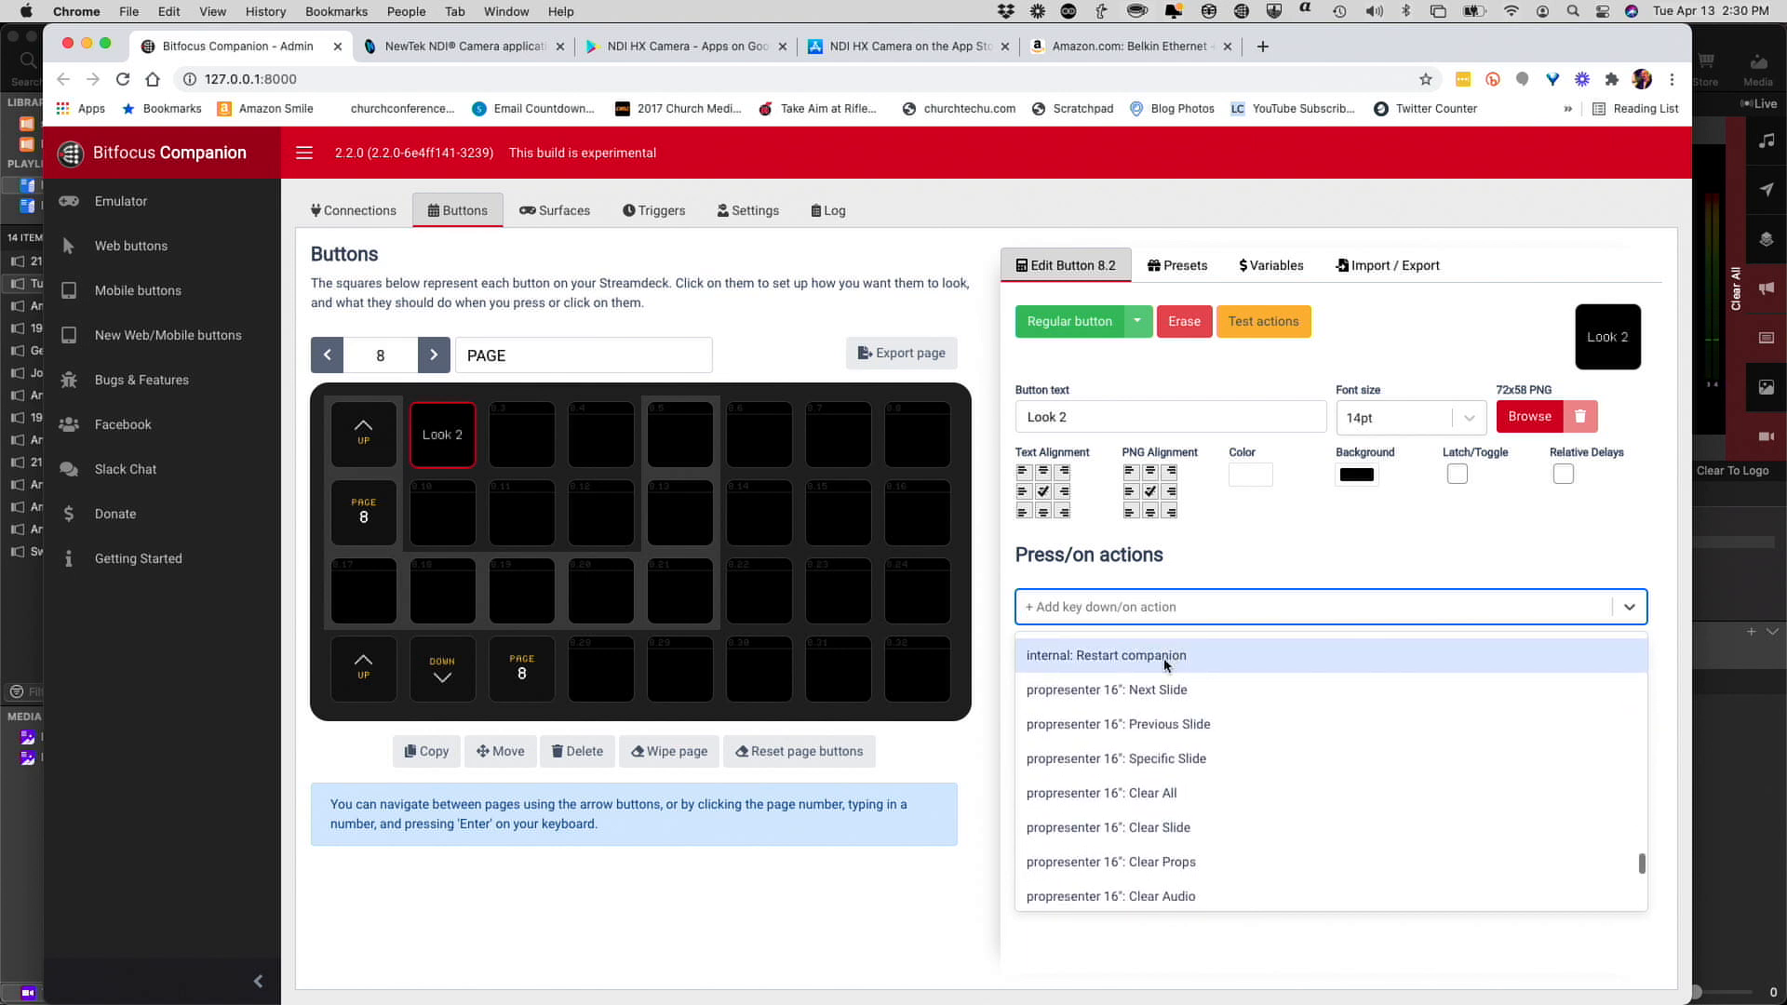
scroll(1162, 700, "down", 2)
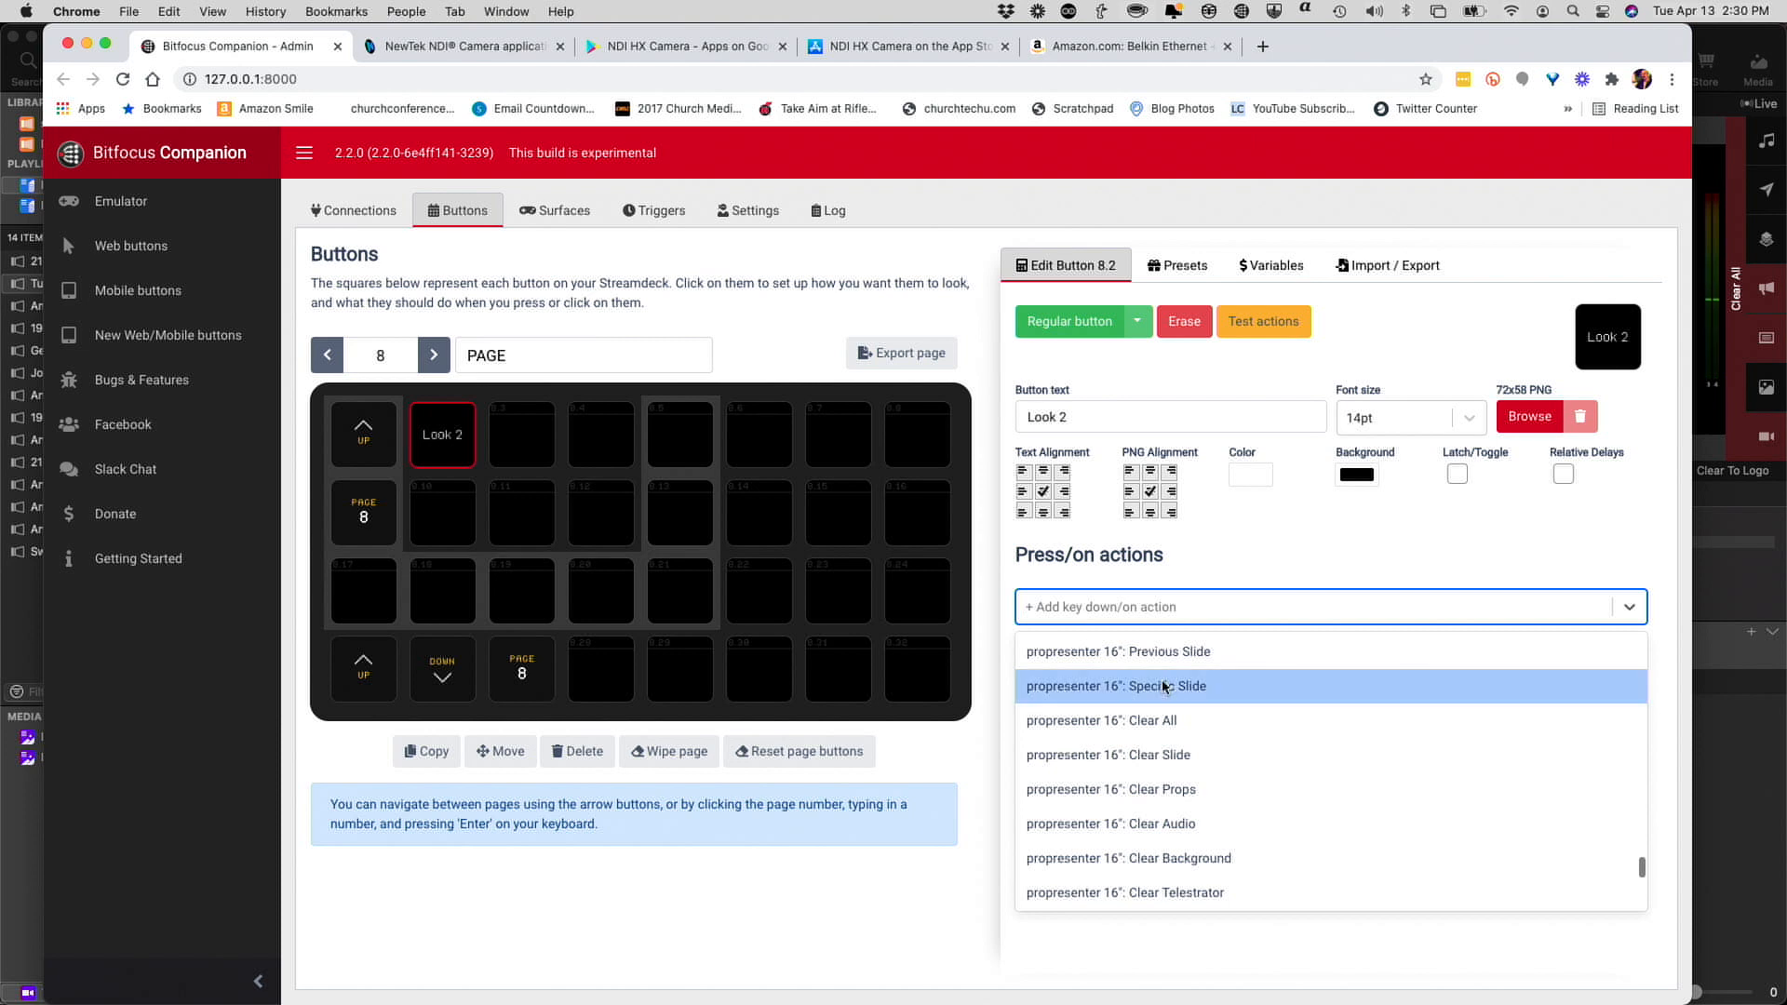
left_click(1164, 687)
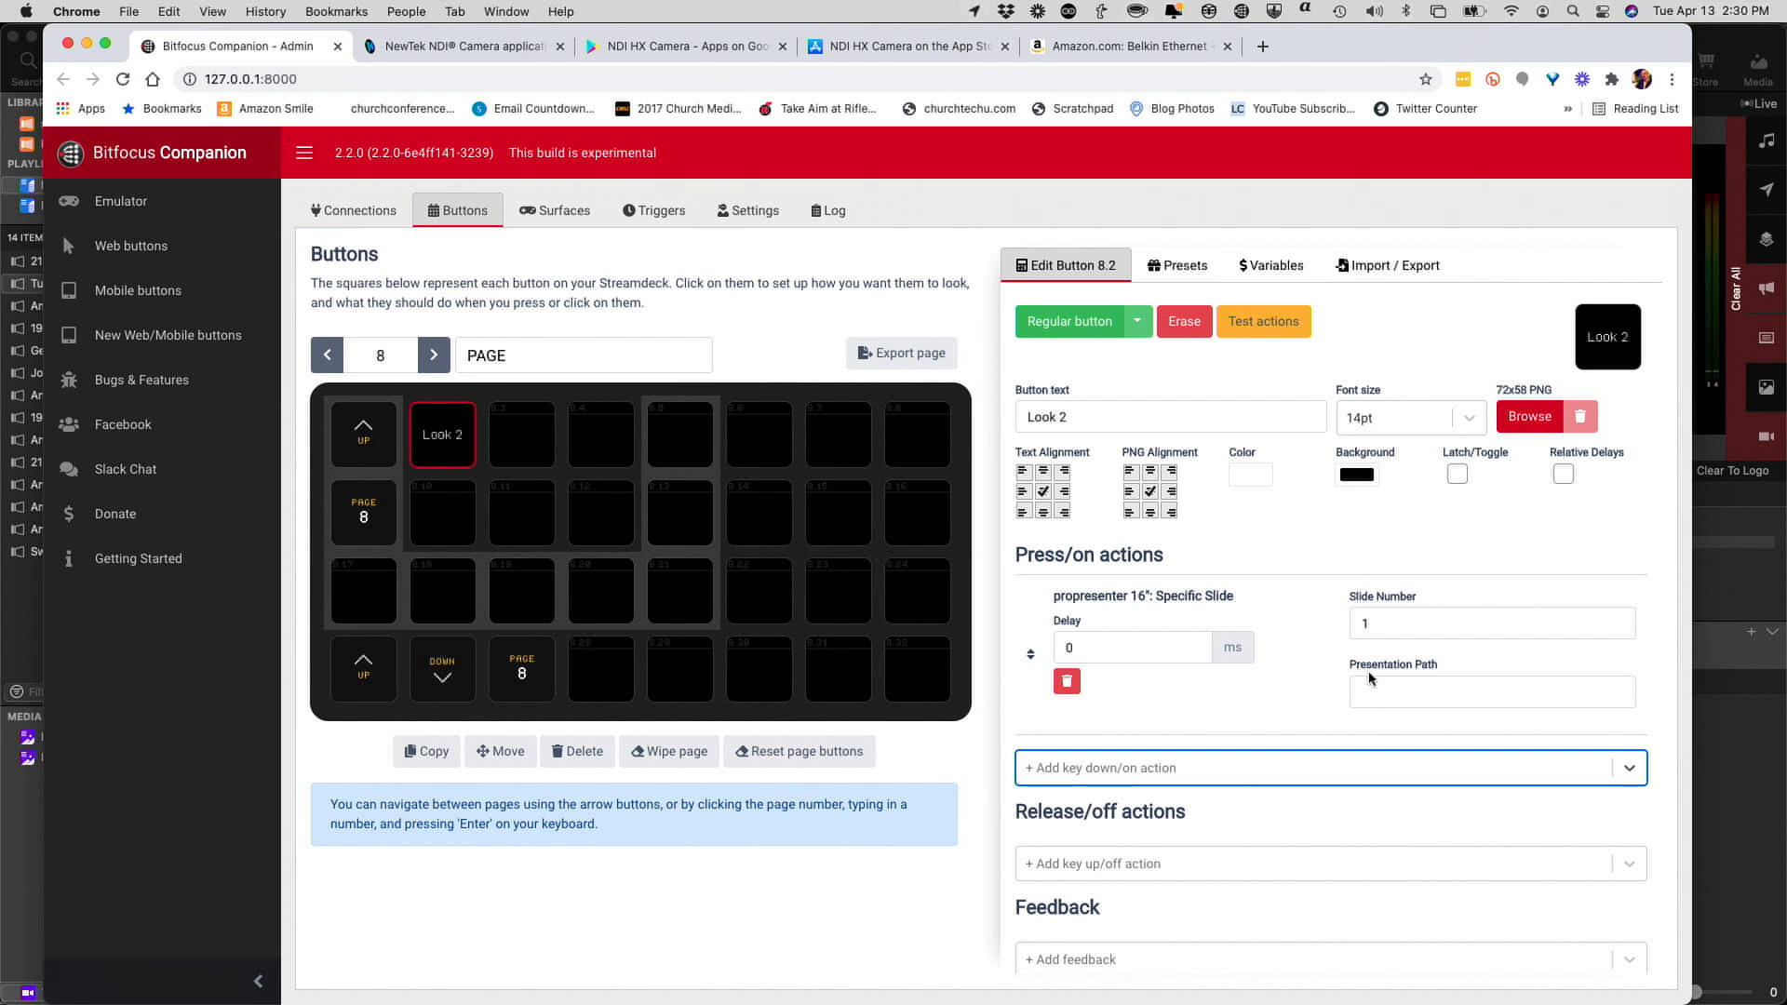
left_click(1364, 685)
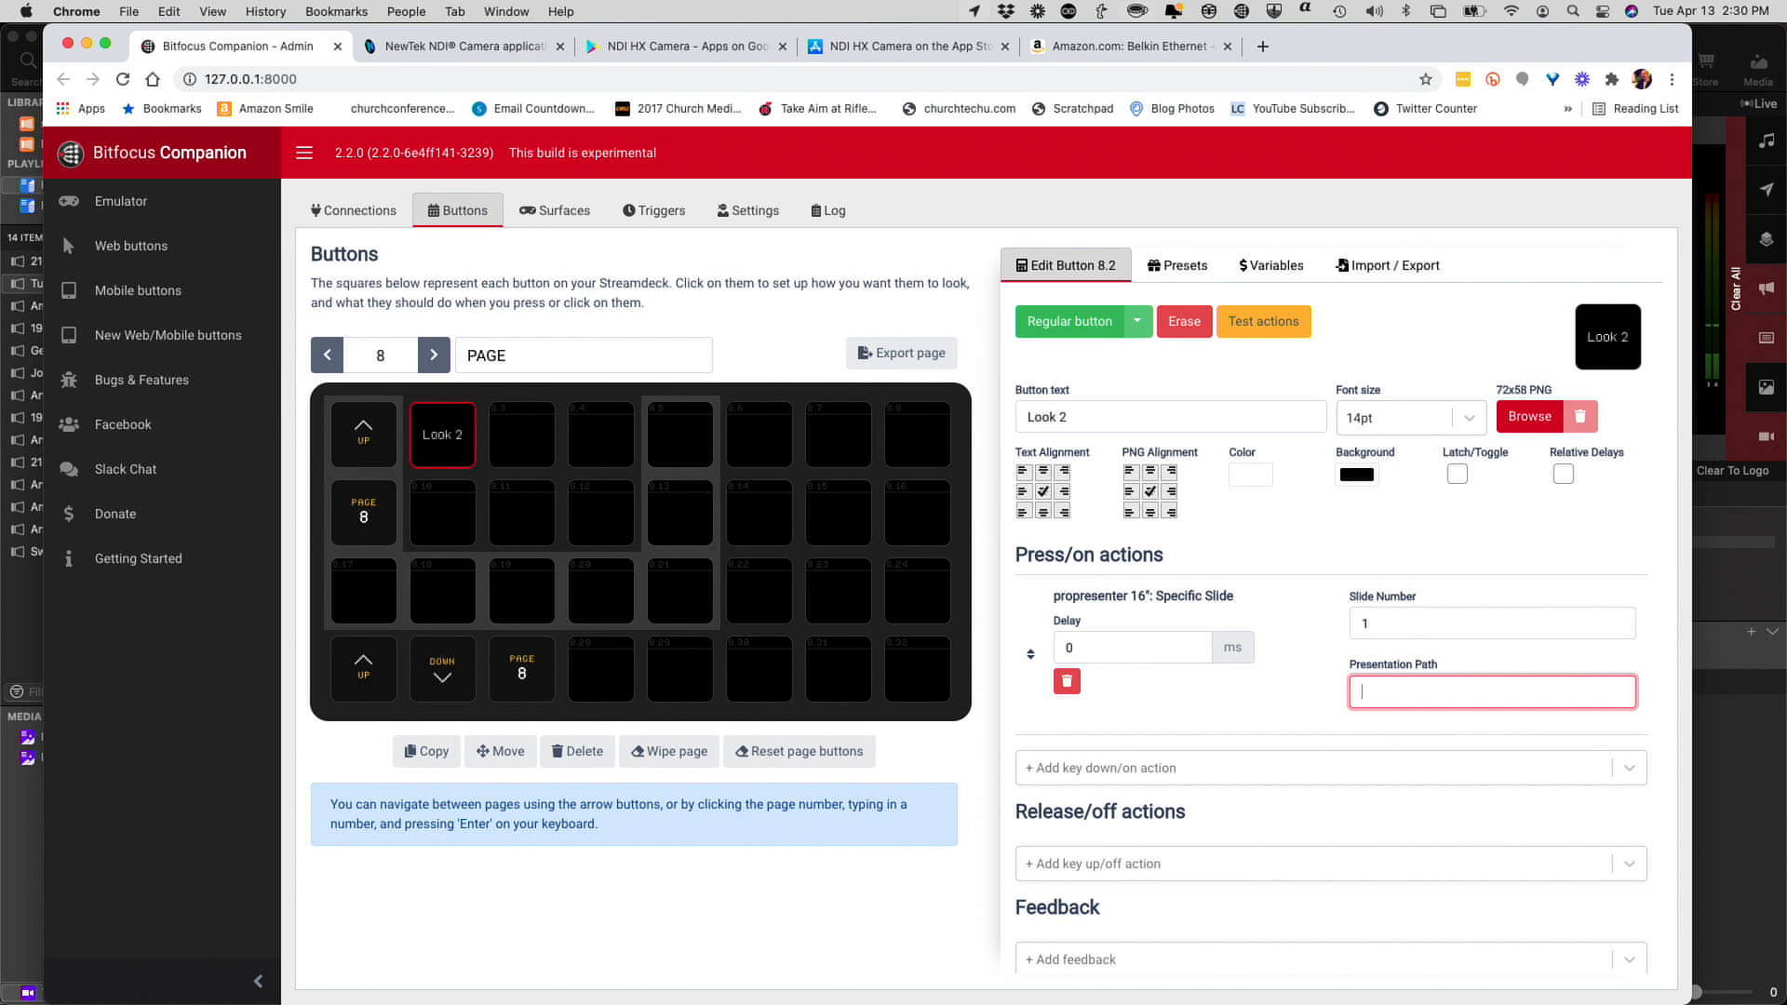
Switch to ProPresenter and view the items of the PCO converted playlist, then return to the playlist named Playlist.
key("super+Tab")
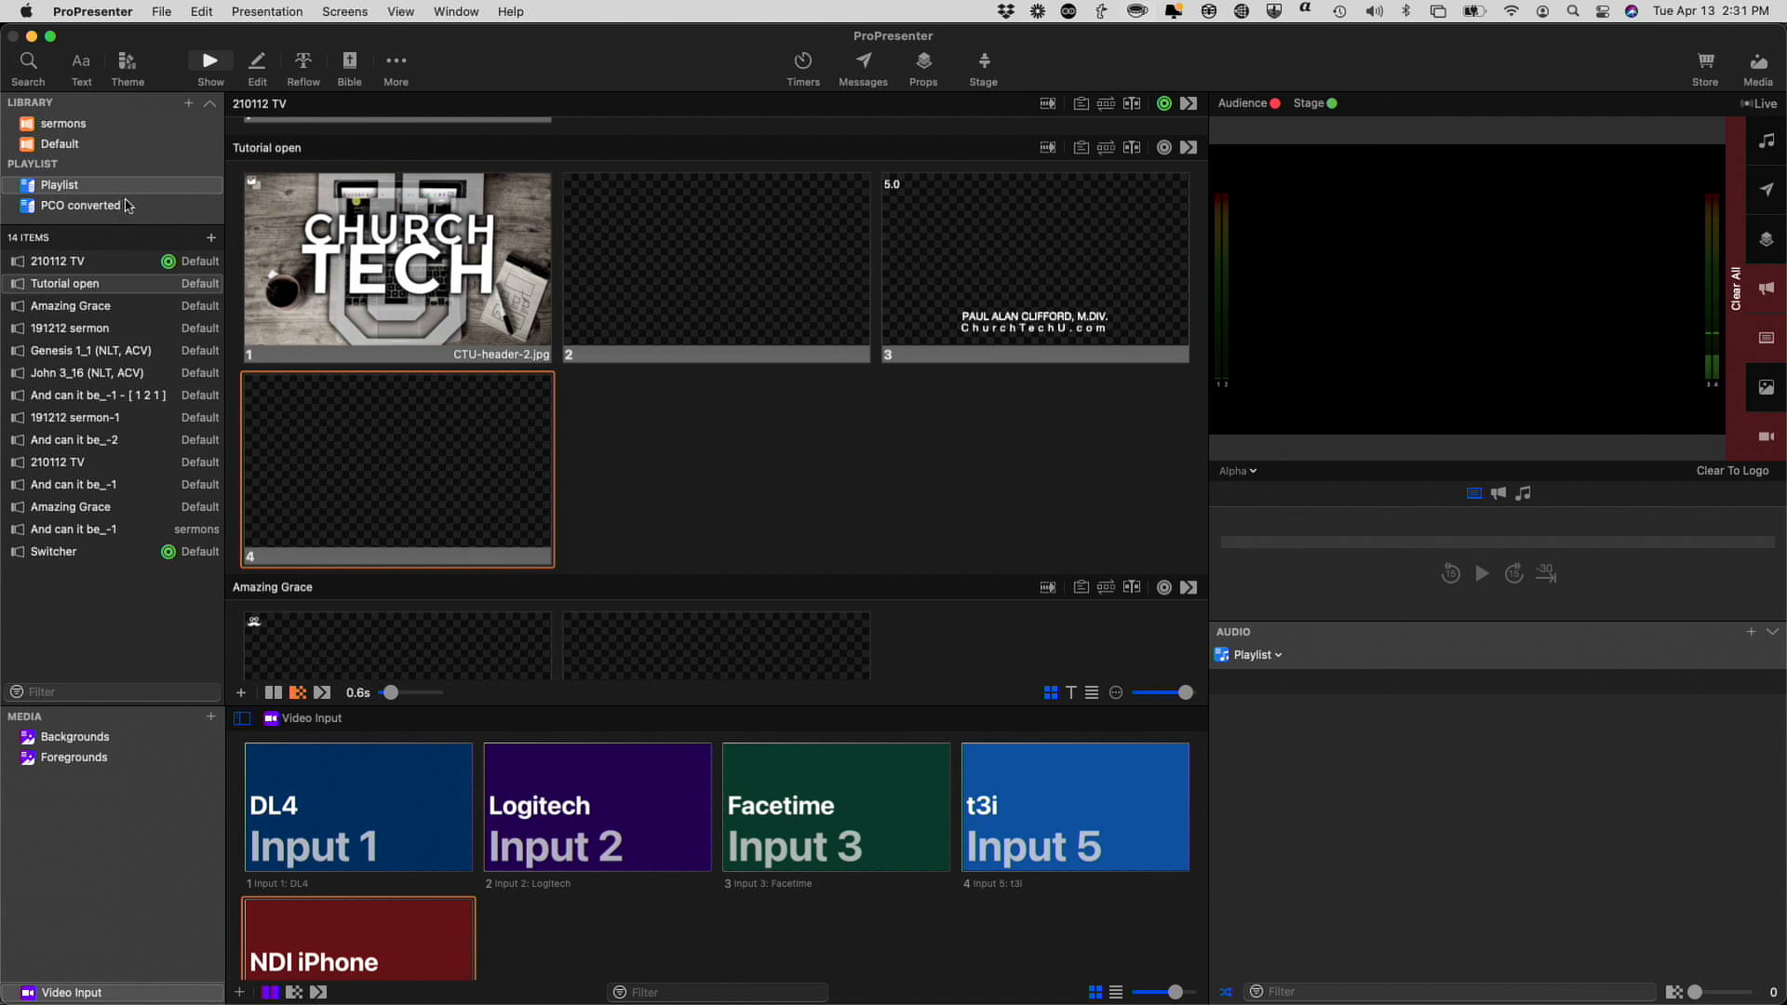
left_click(29, 208)
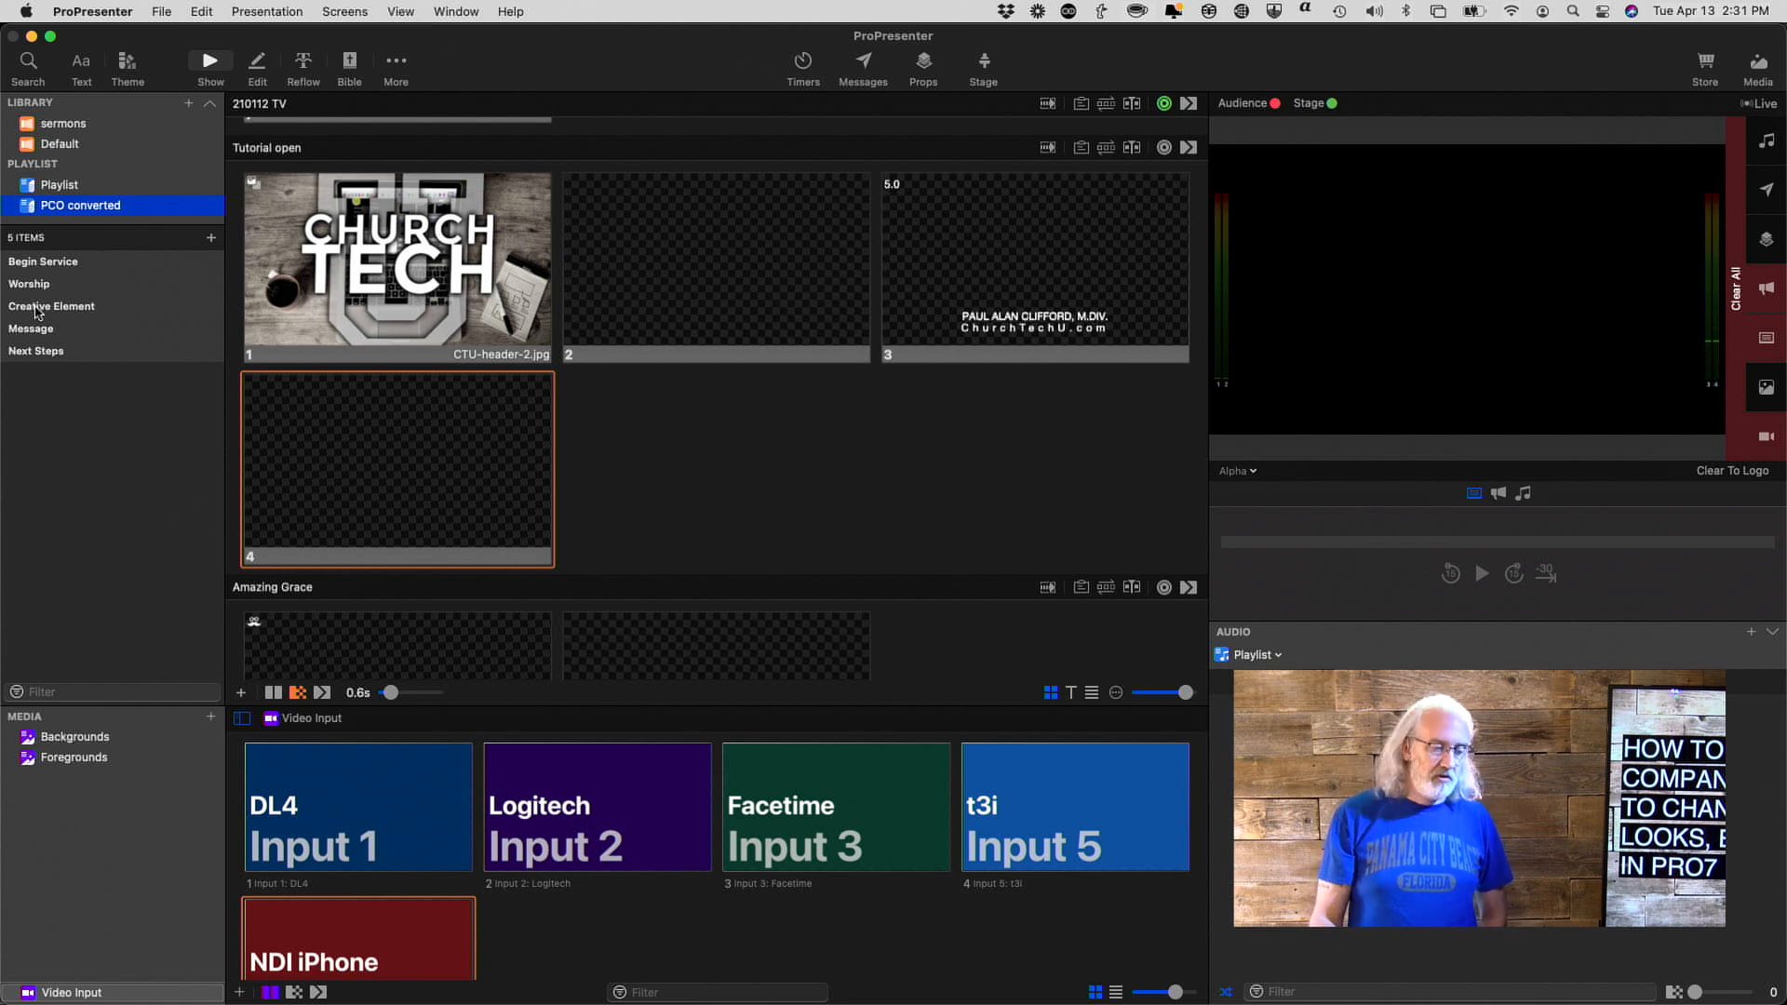
left_click(37, 186)
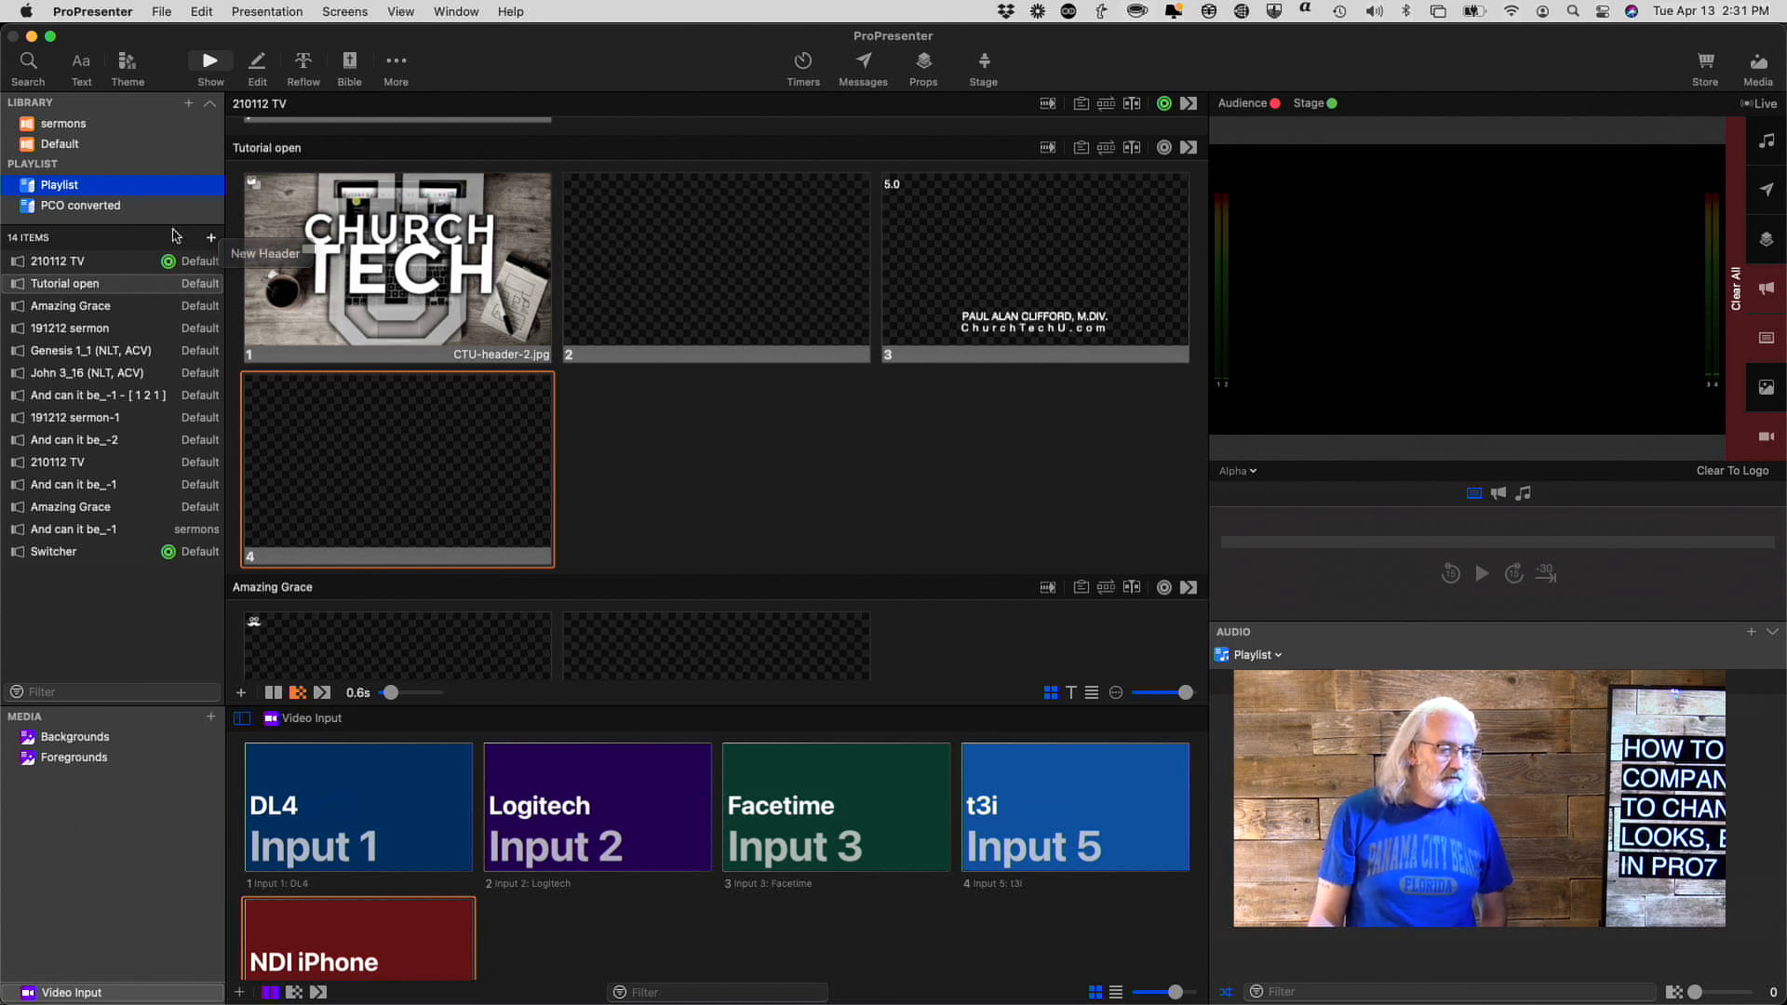
Create a new 1920 x 1080 presentation named "Looks control" in the Default library.
left_click(190, 104)
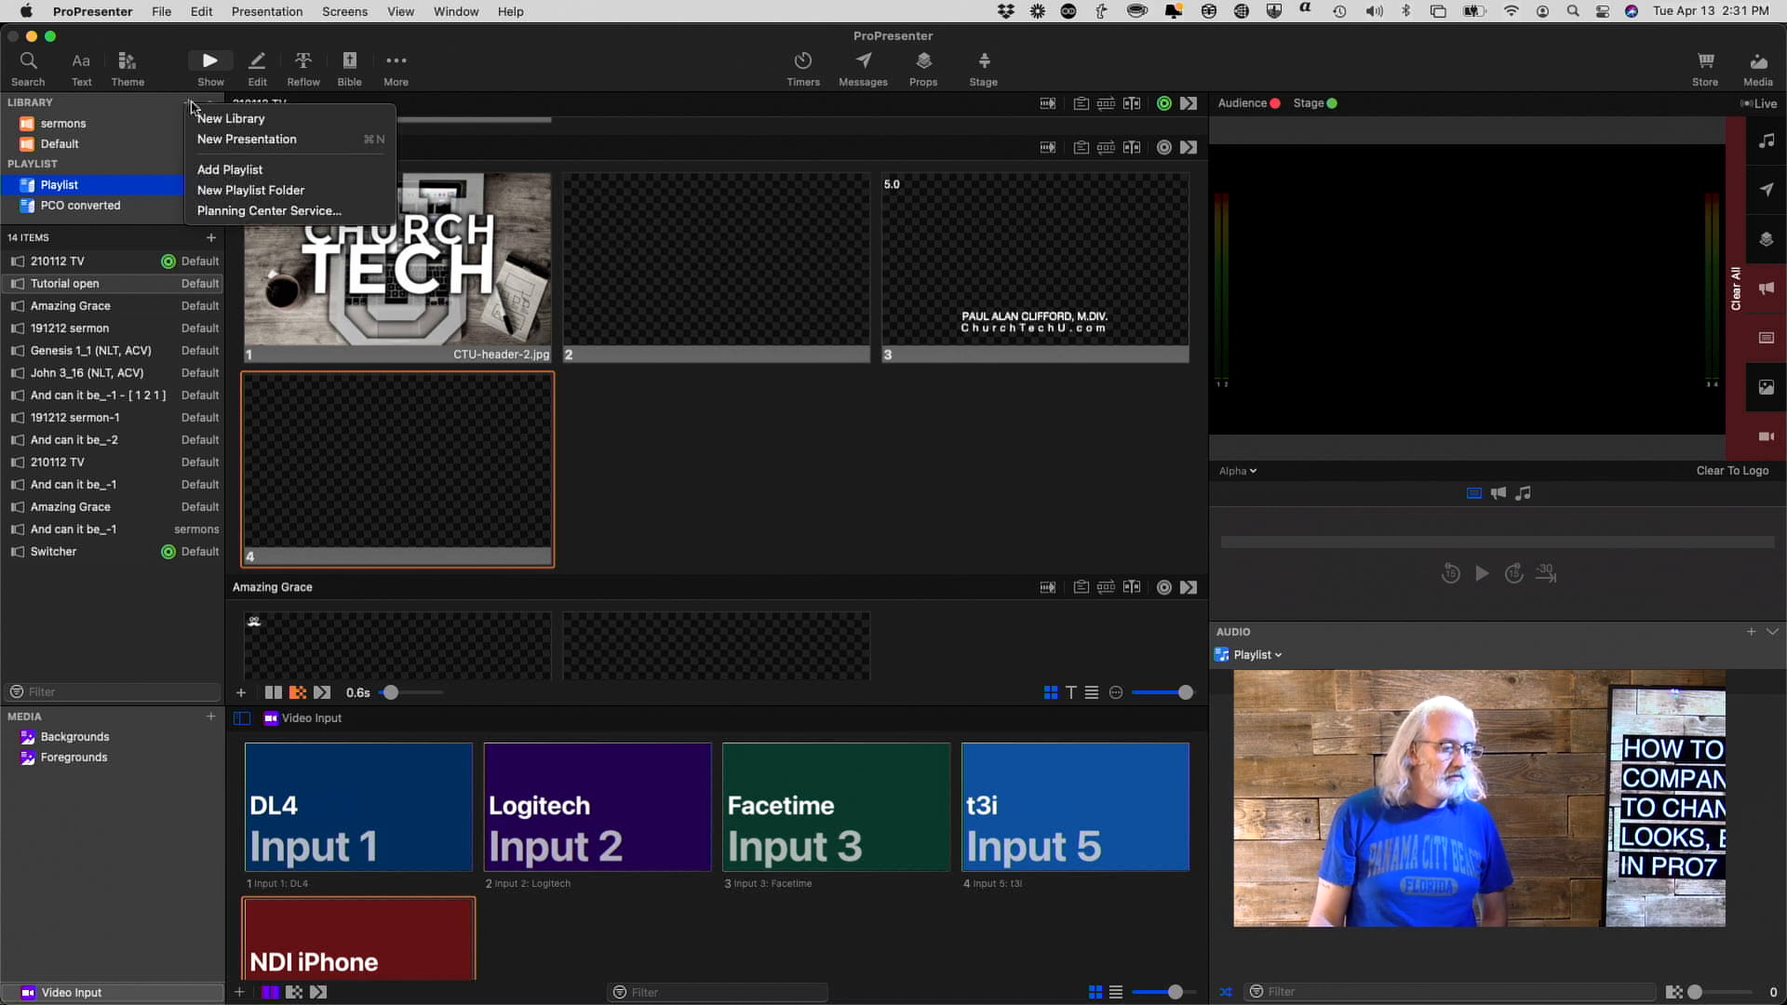
left_click(218, 140)
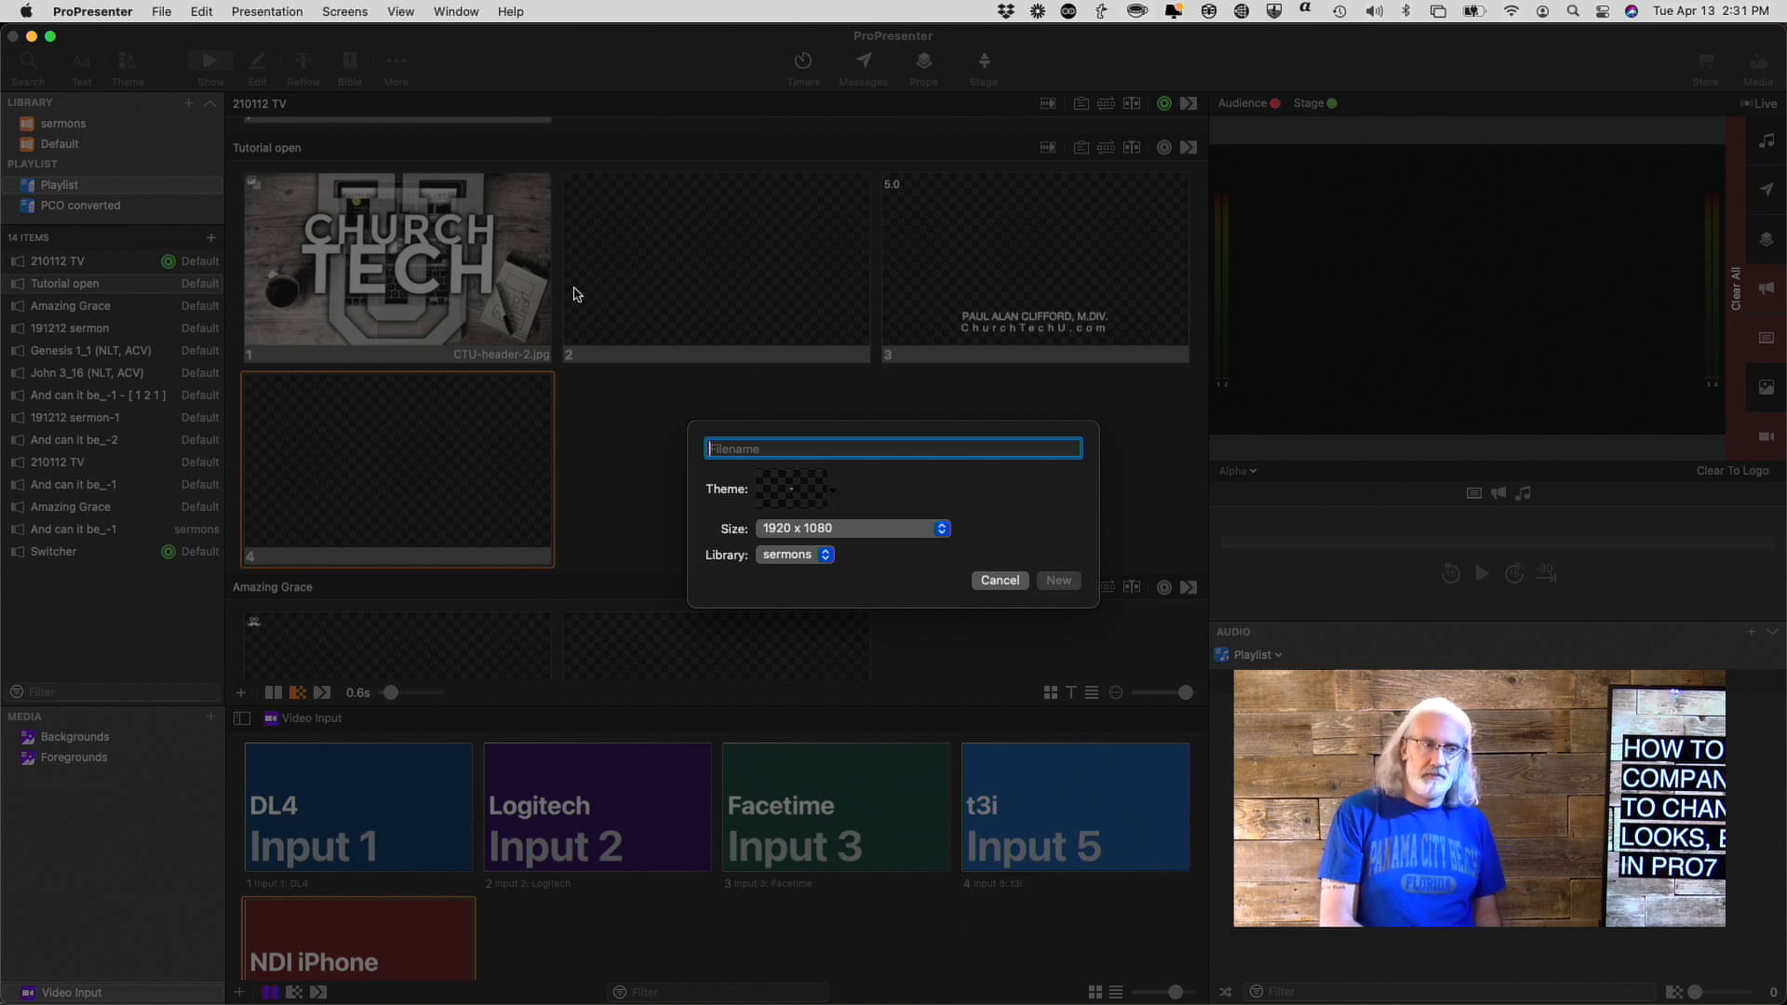
type("Looks ")
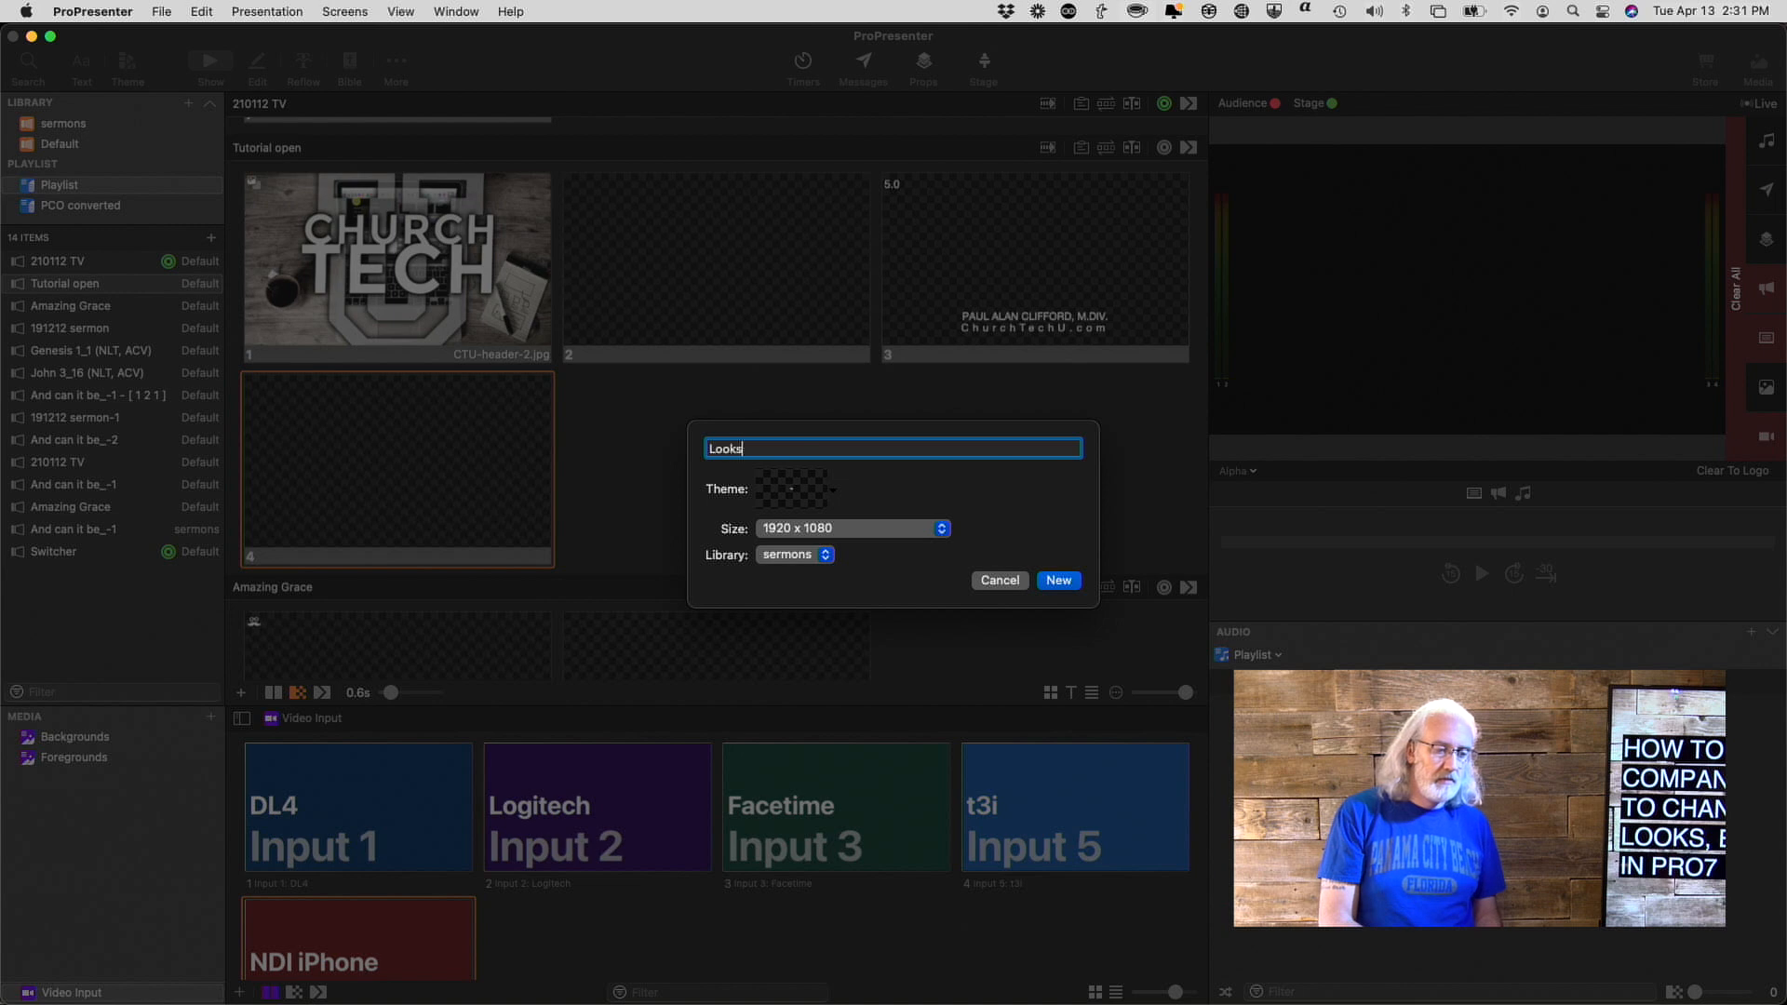
type("control")
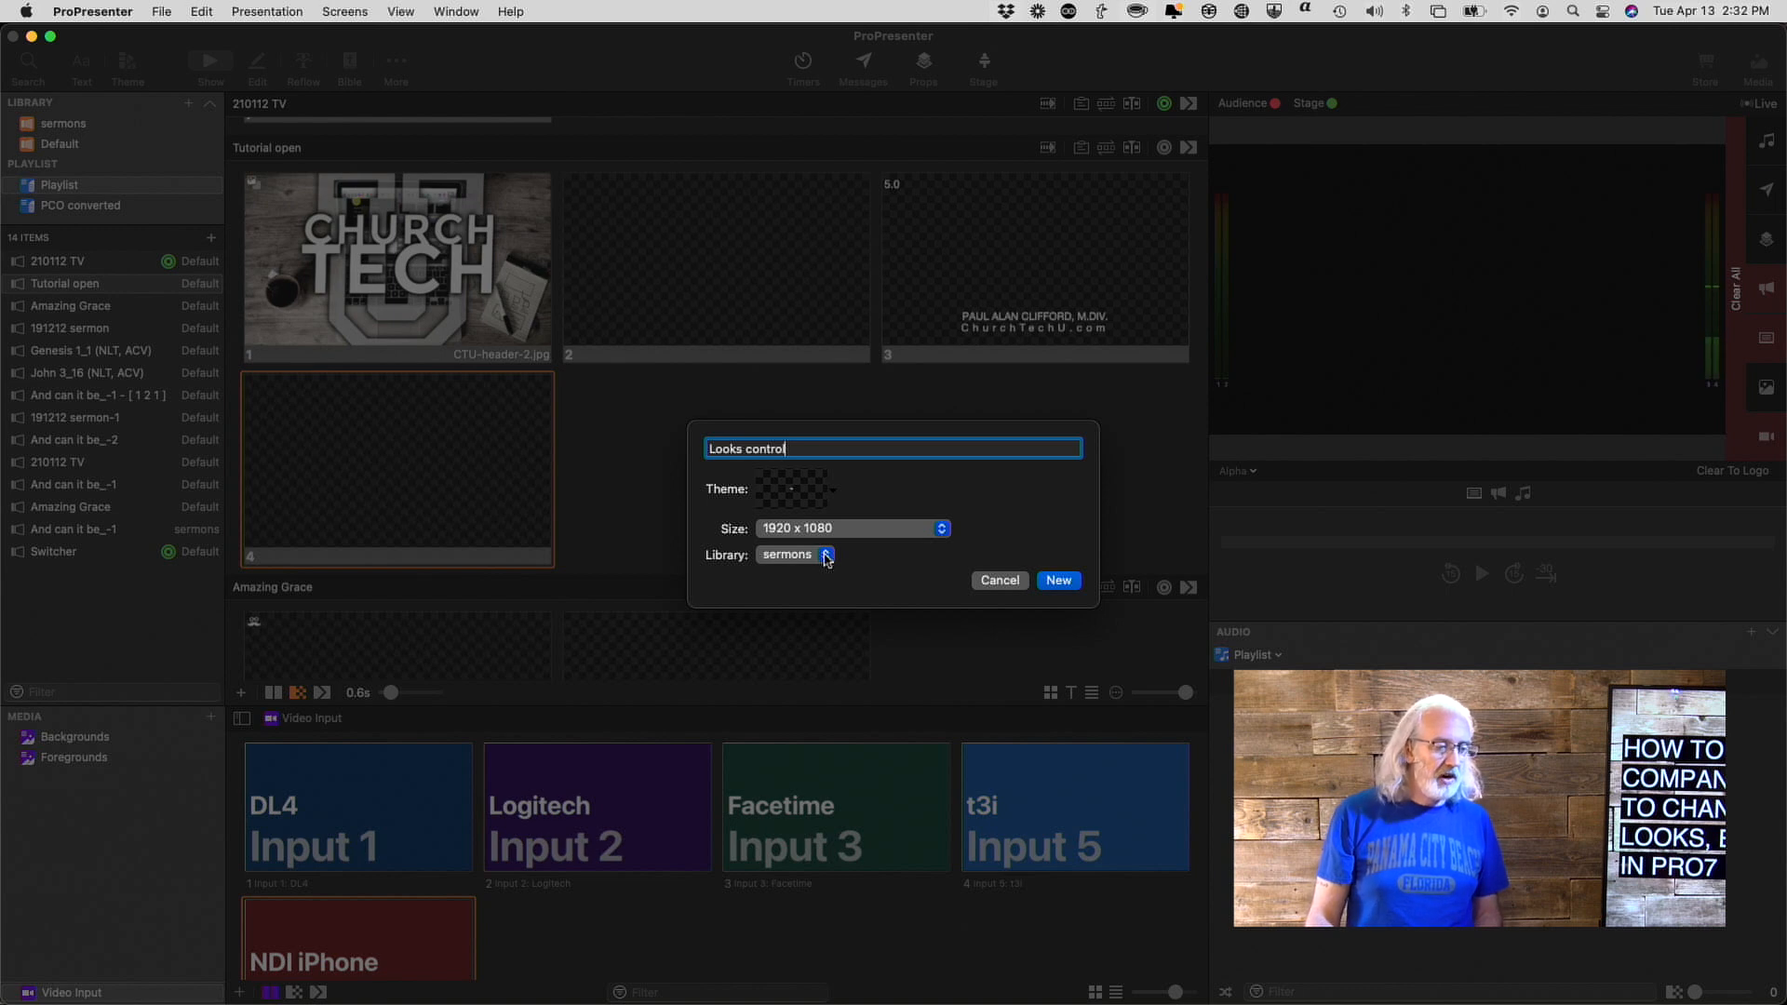
left_click(827, 559)
left_click(811, 579)
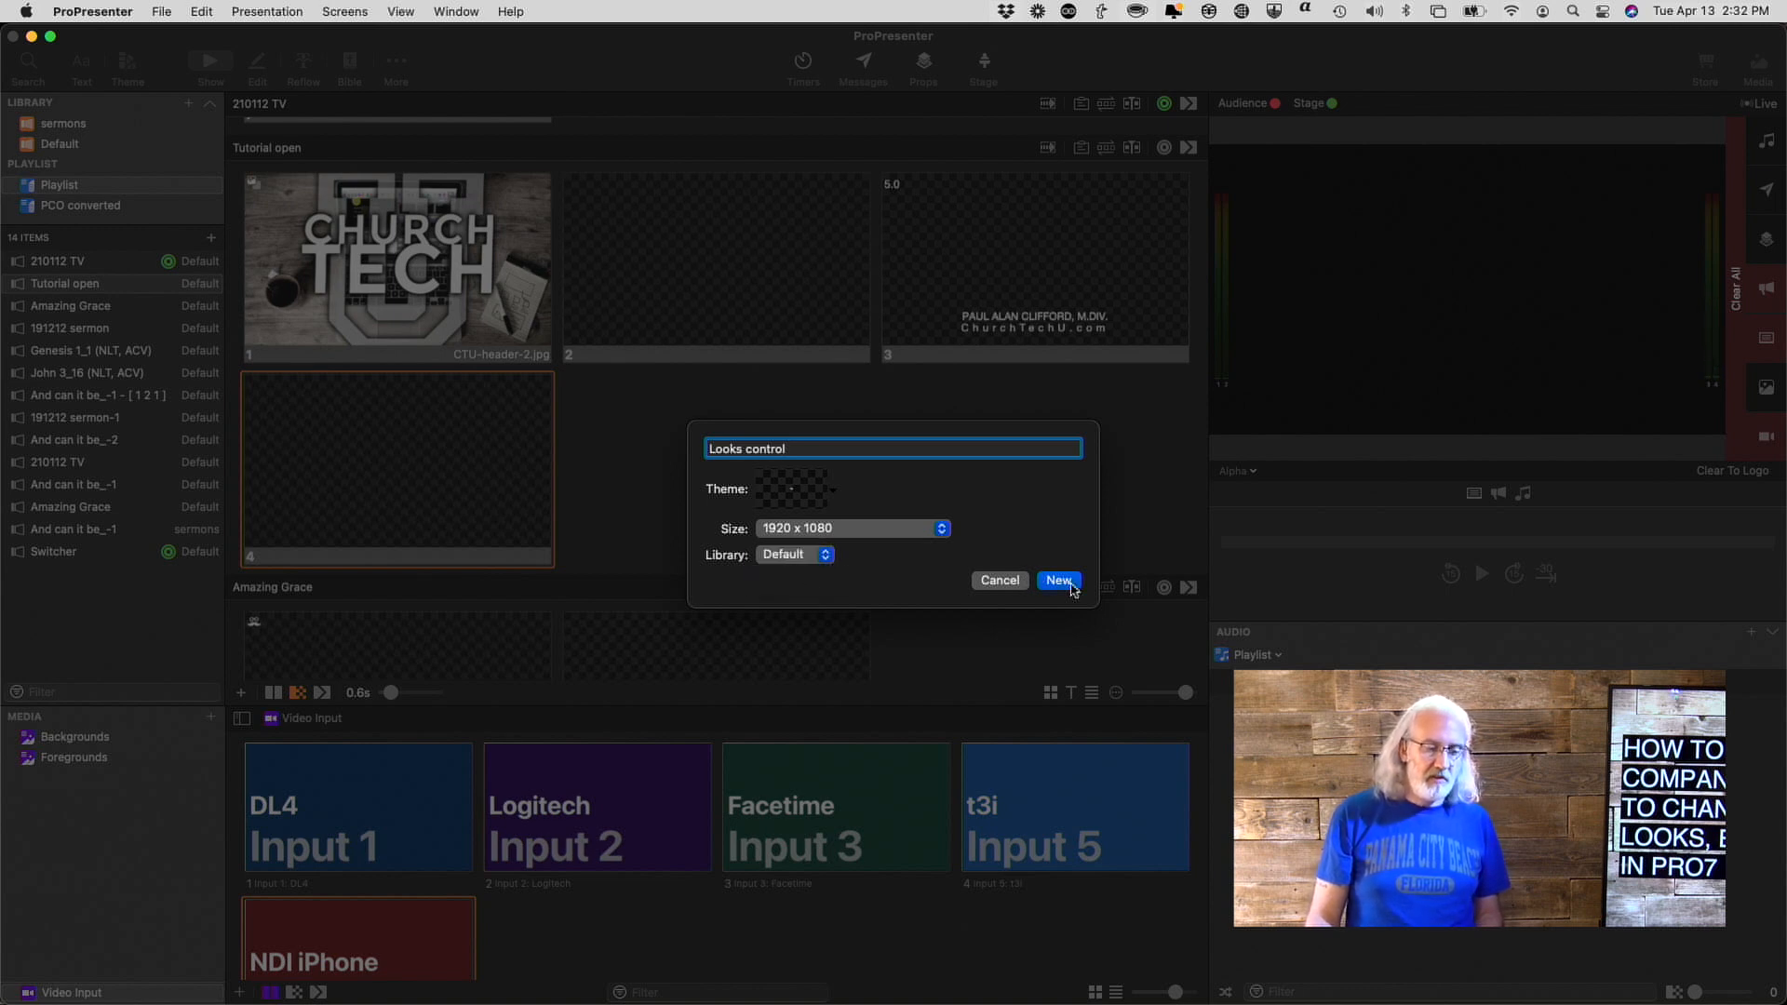
left_click(1060, 580)
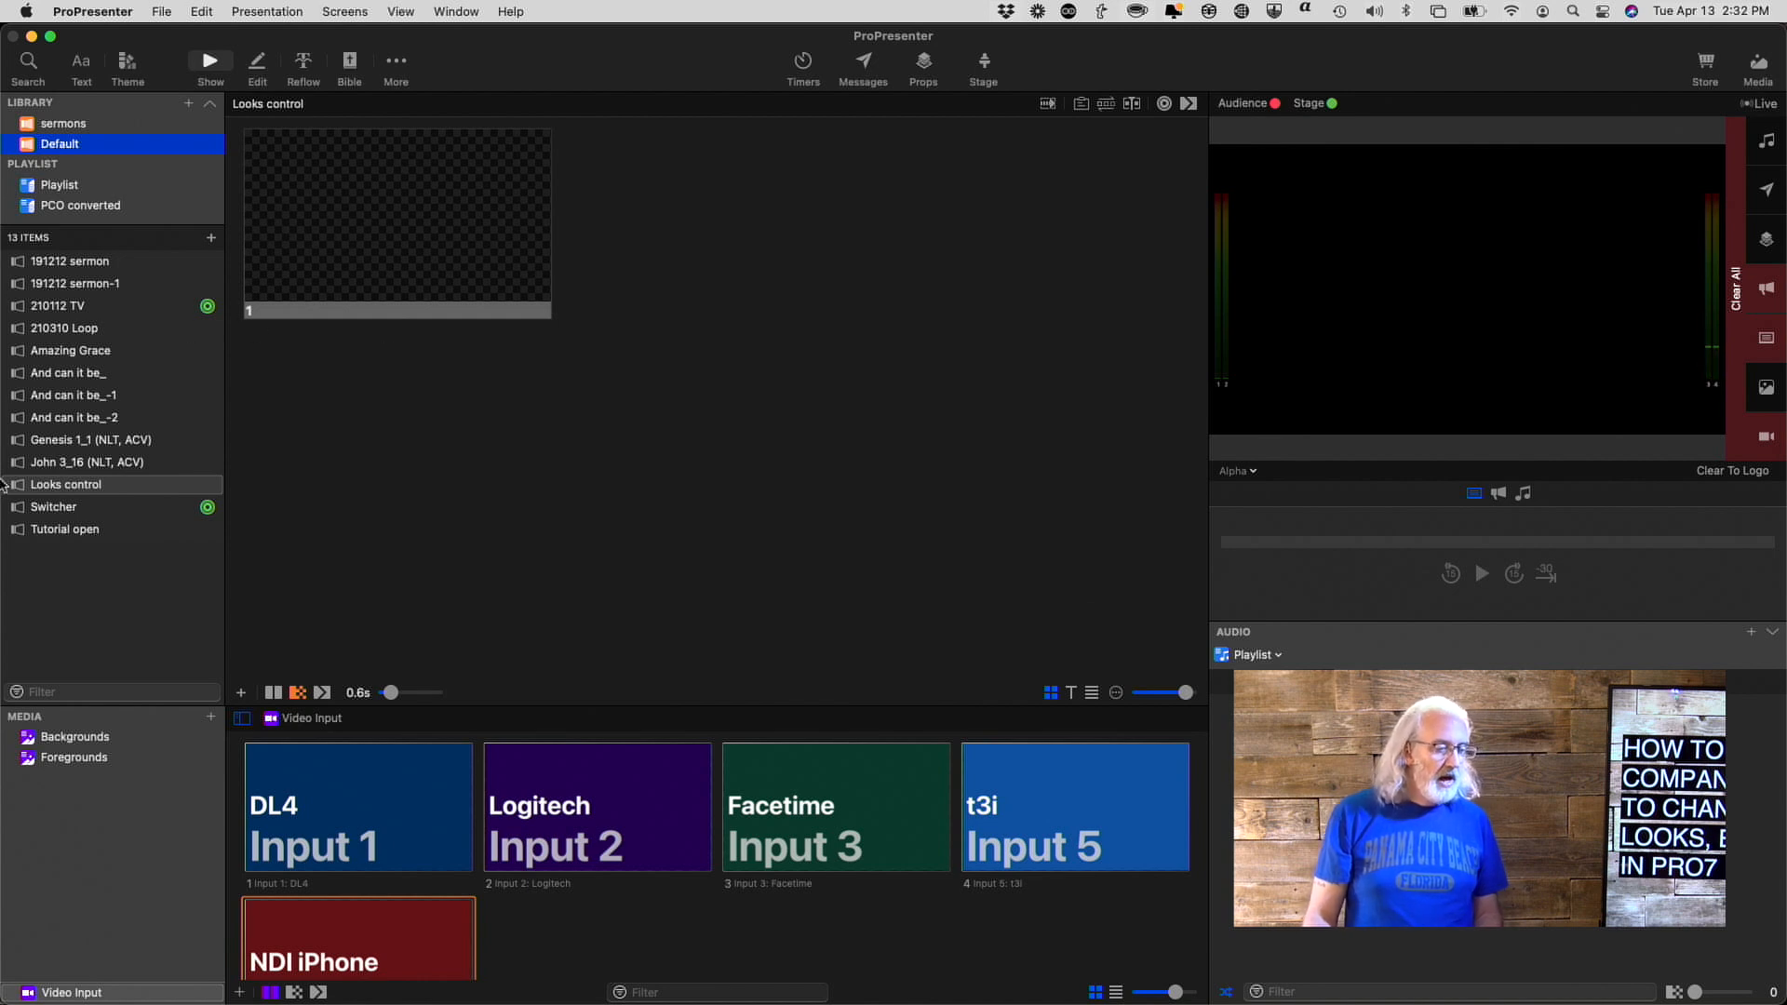
Add the Looks control presentation to the playlist named Playlist and move it to the first place in the list.
left_click_drag(17, 486, 21, 271)
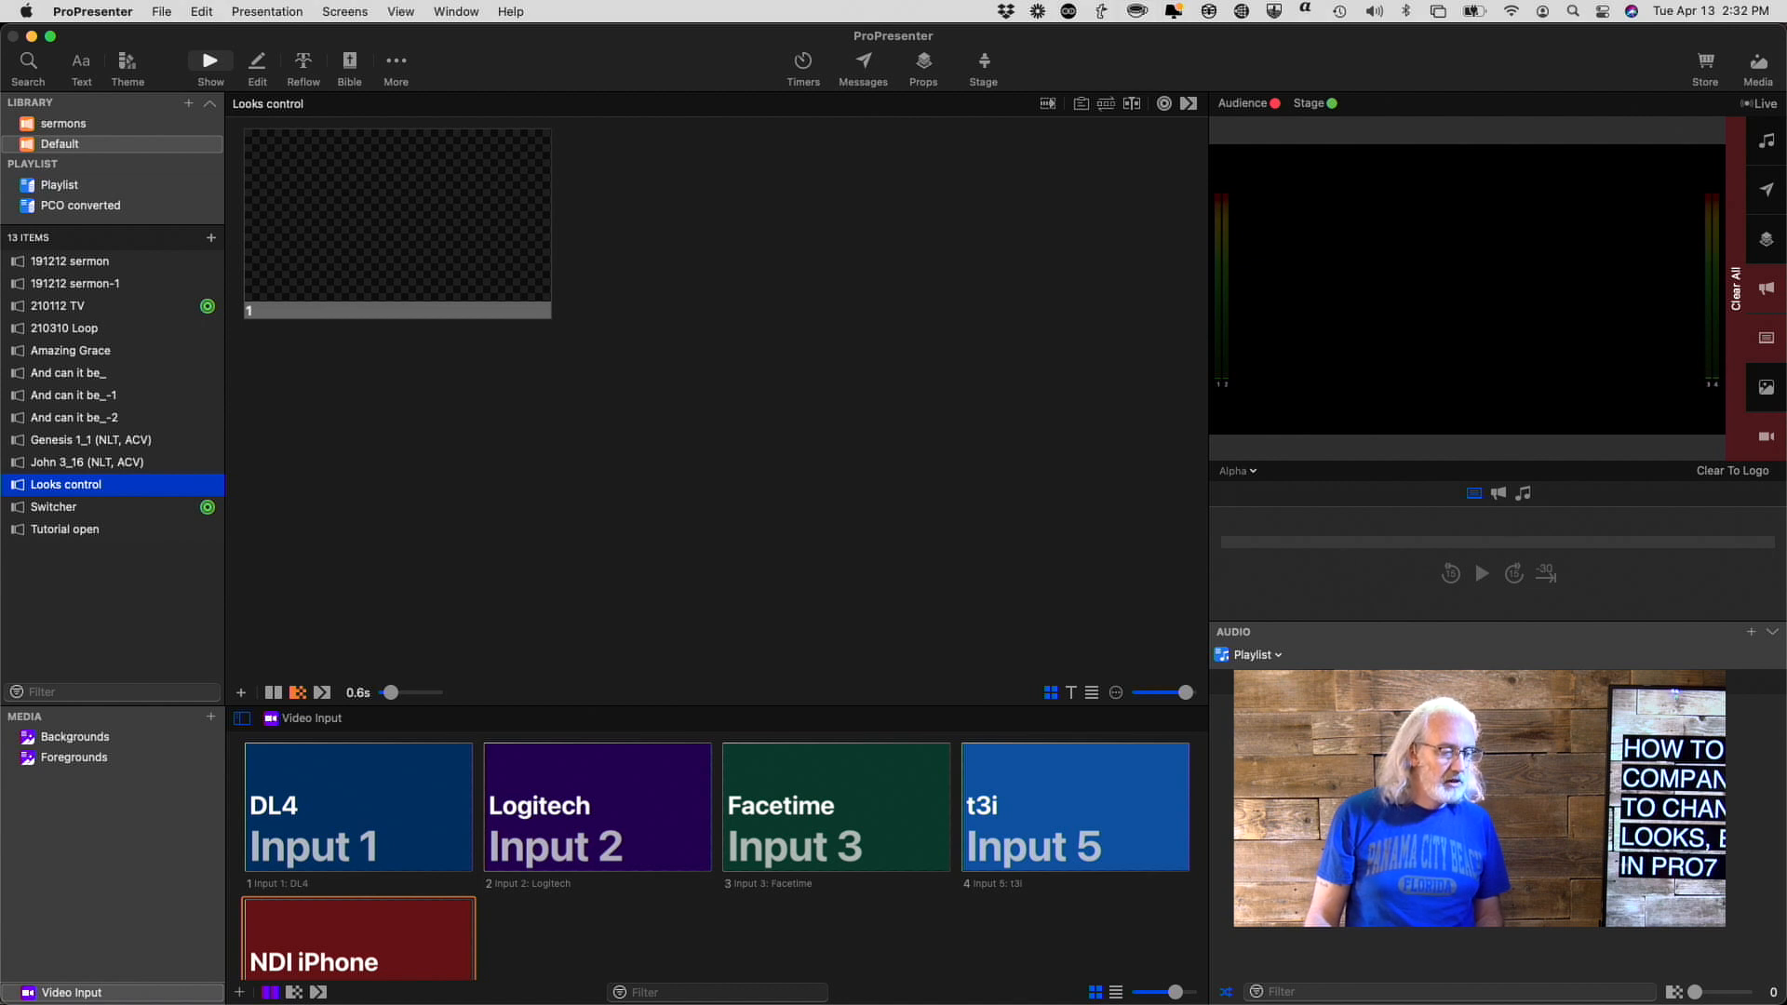
left_click_drag(16, 486, 48, 191)
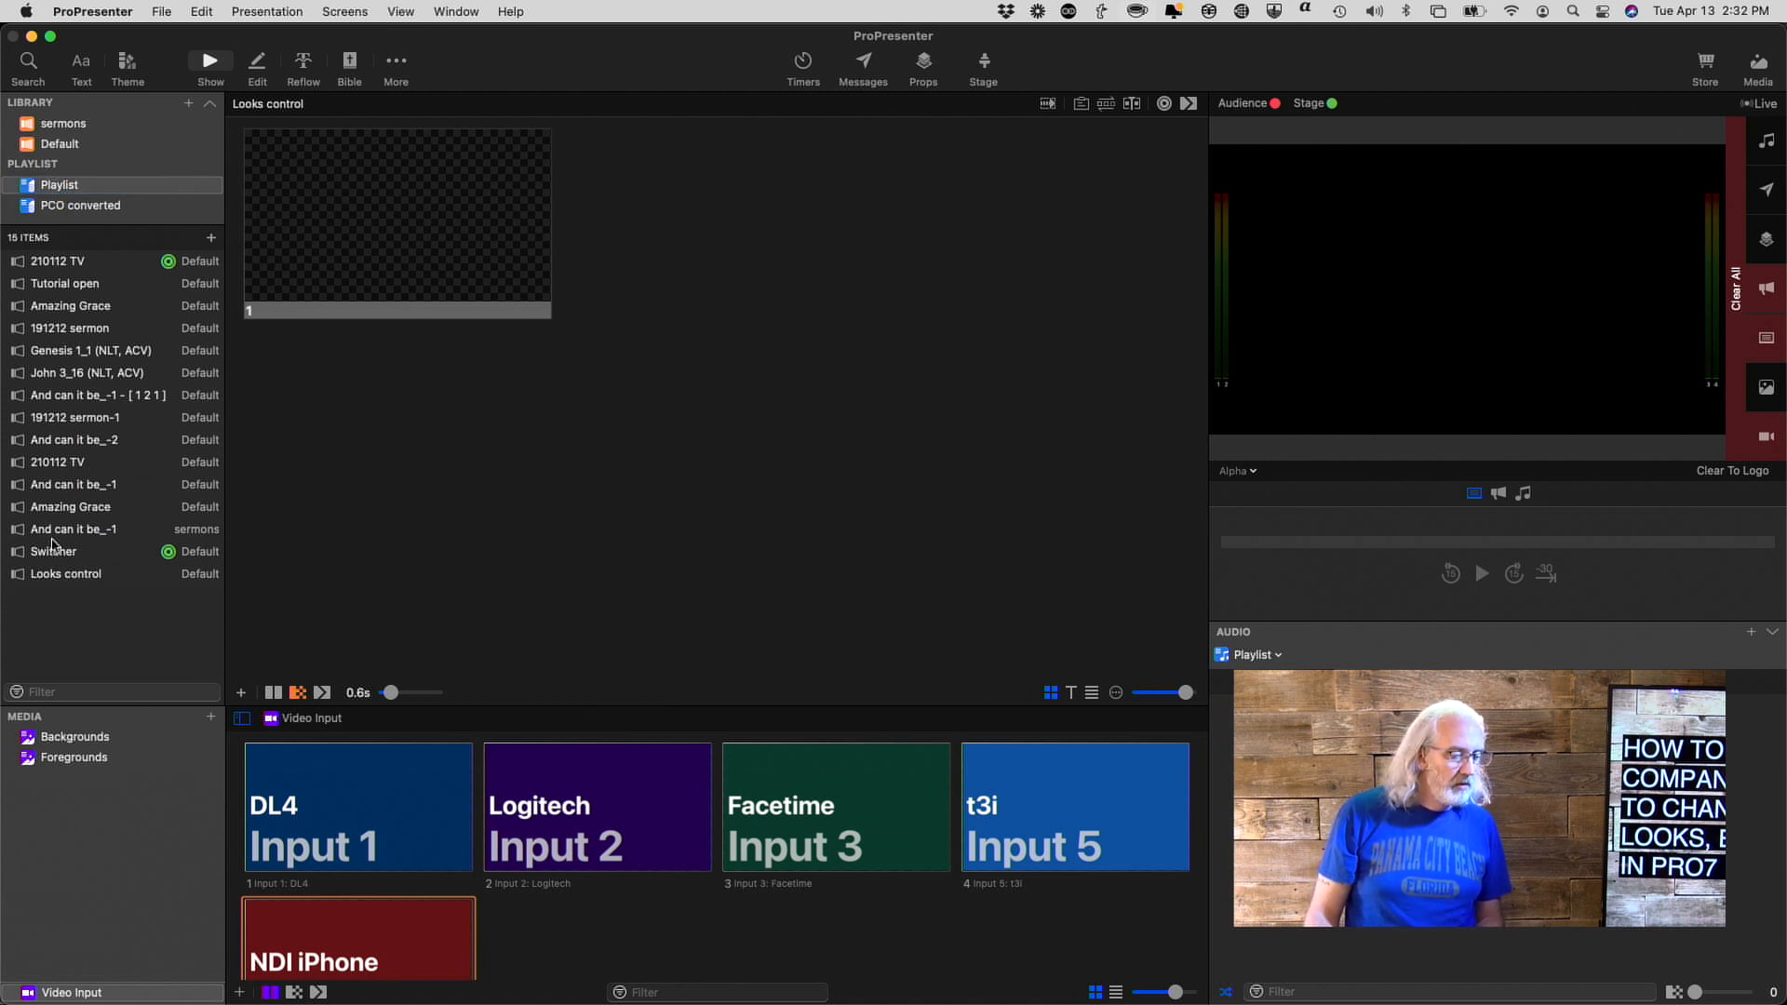
left_click_drag(20, 577, 21, 260)
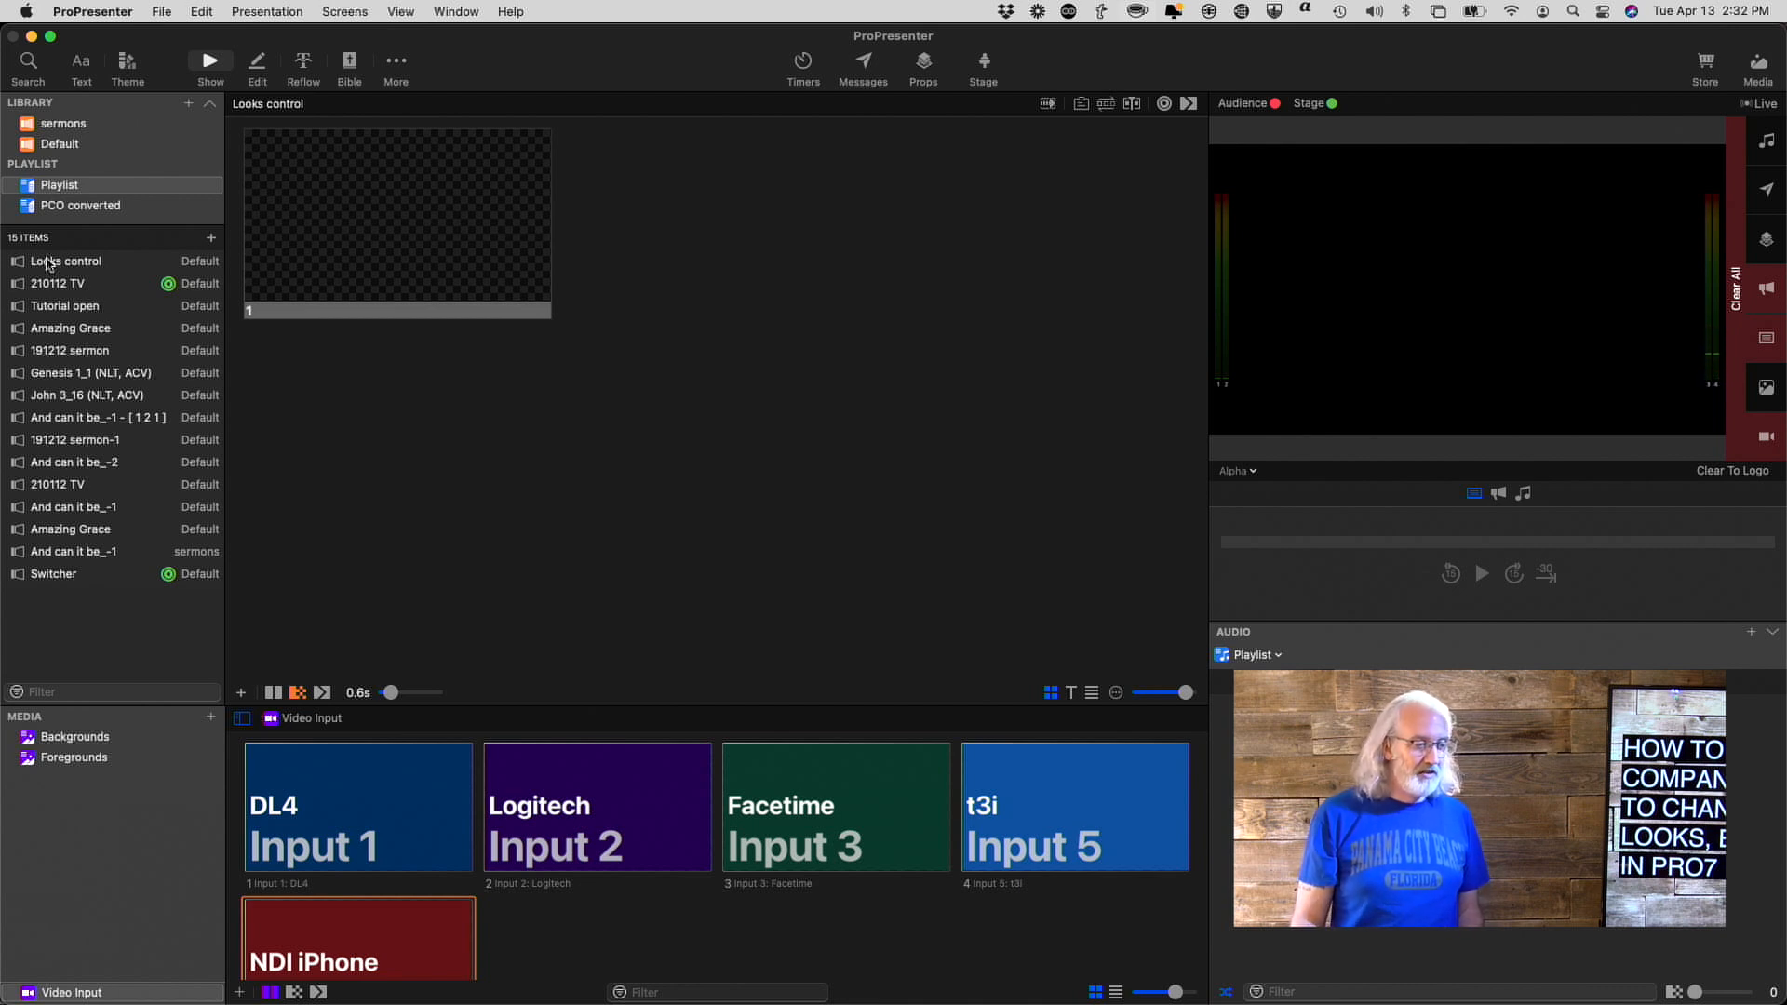
Set the destination of the Looks control presentation to Announcements.
left_click(47, 263)
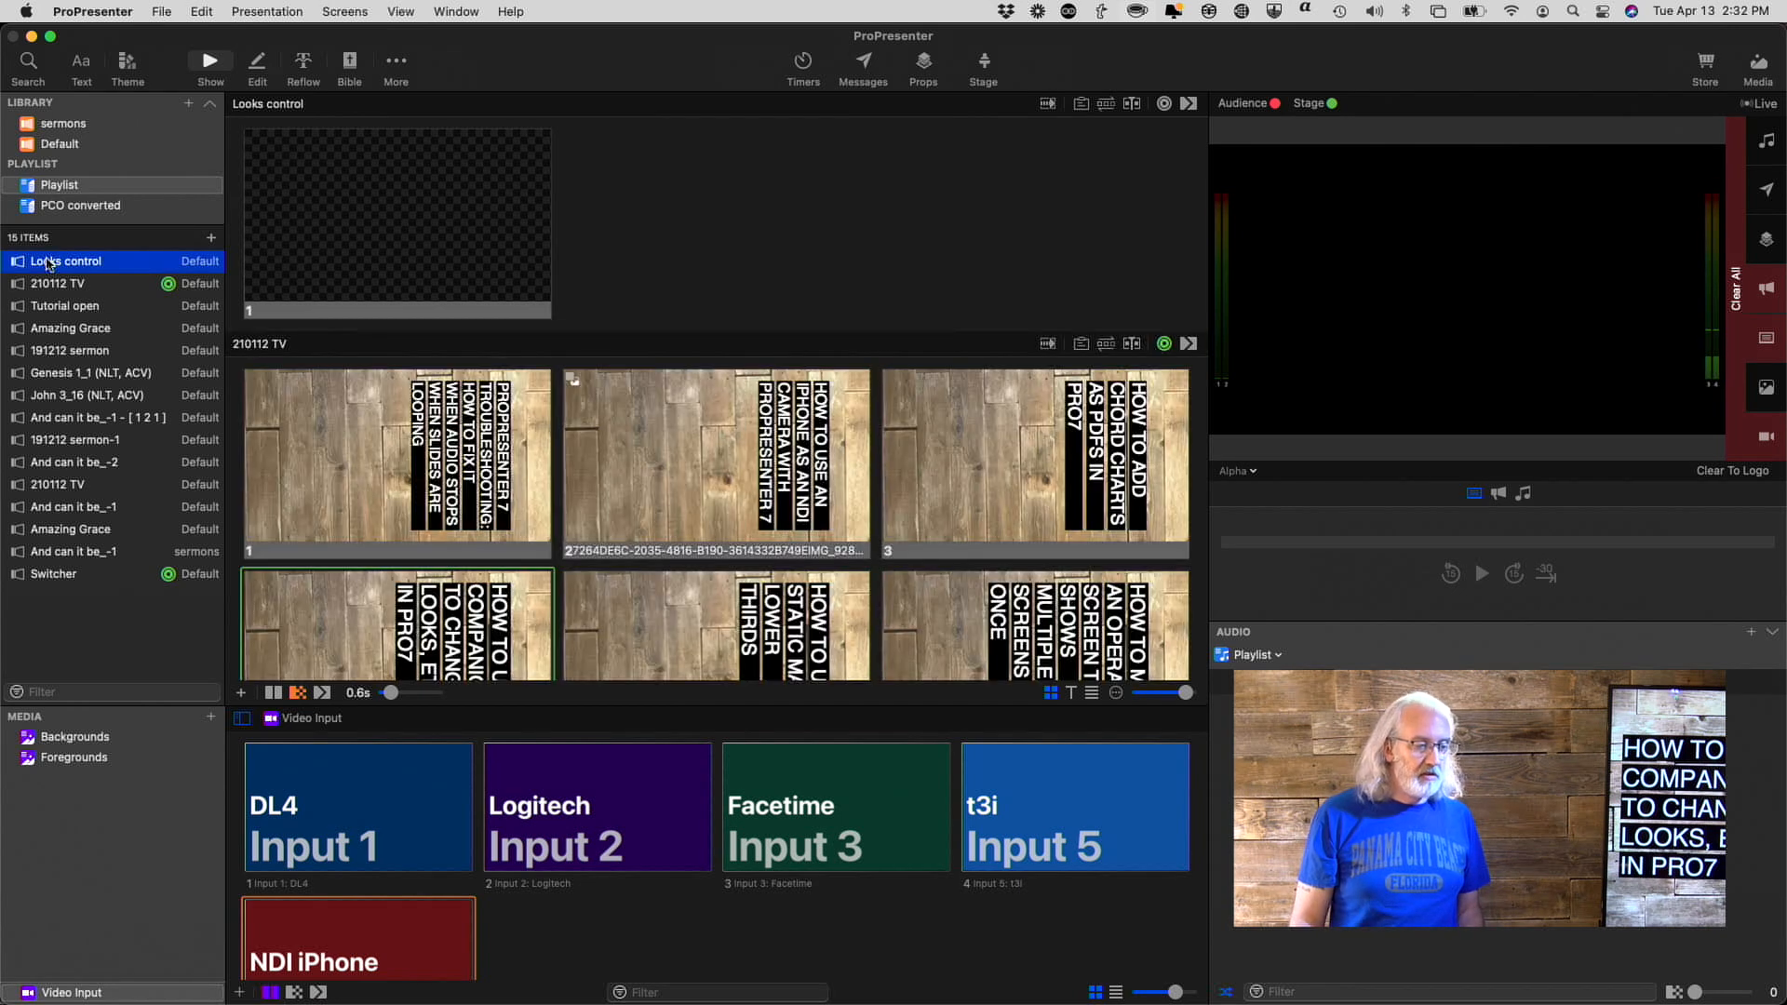
left_click(1164, 104)
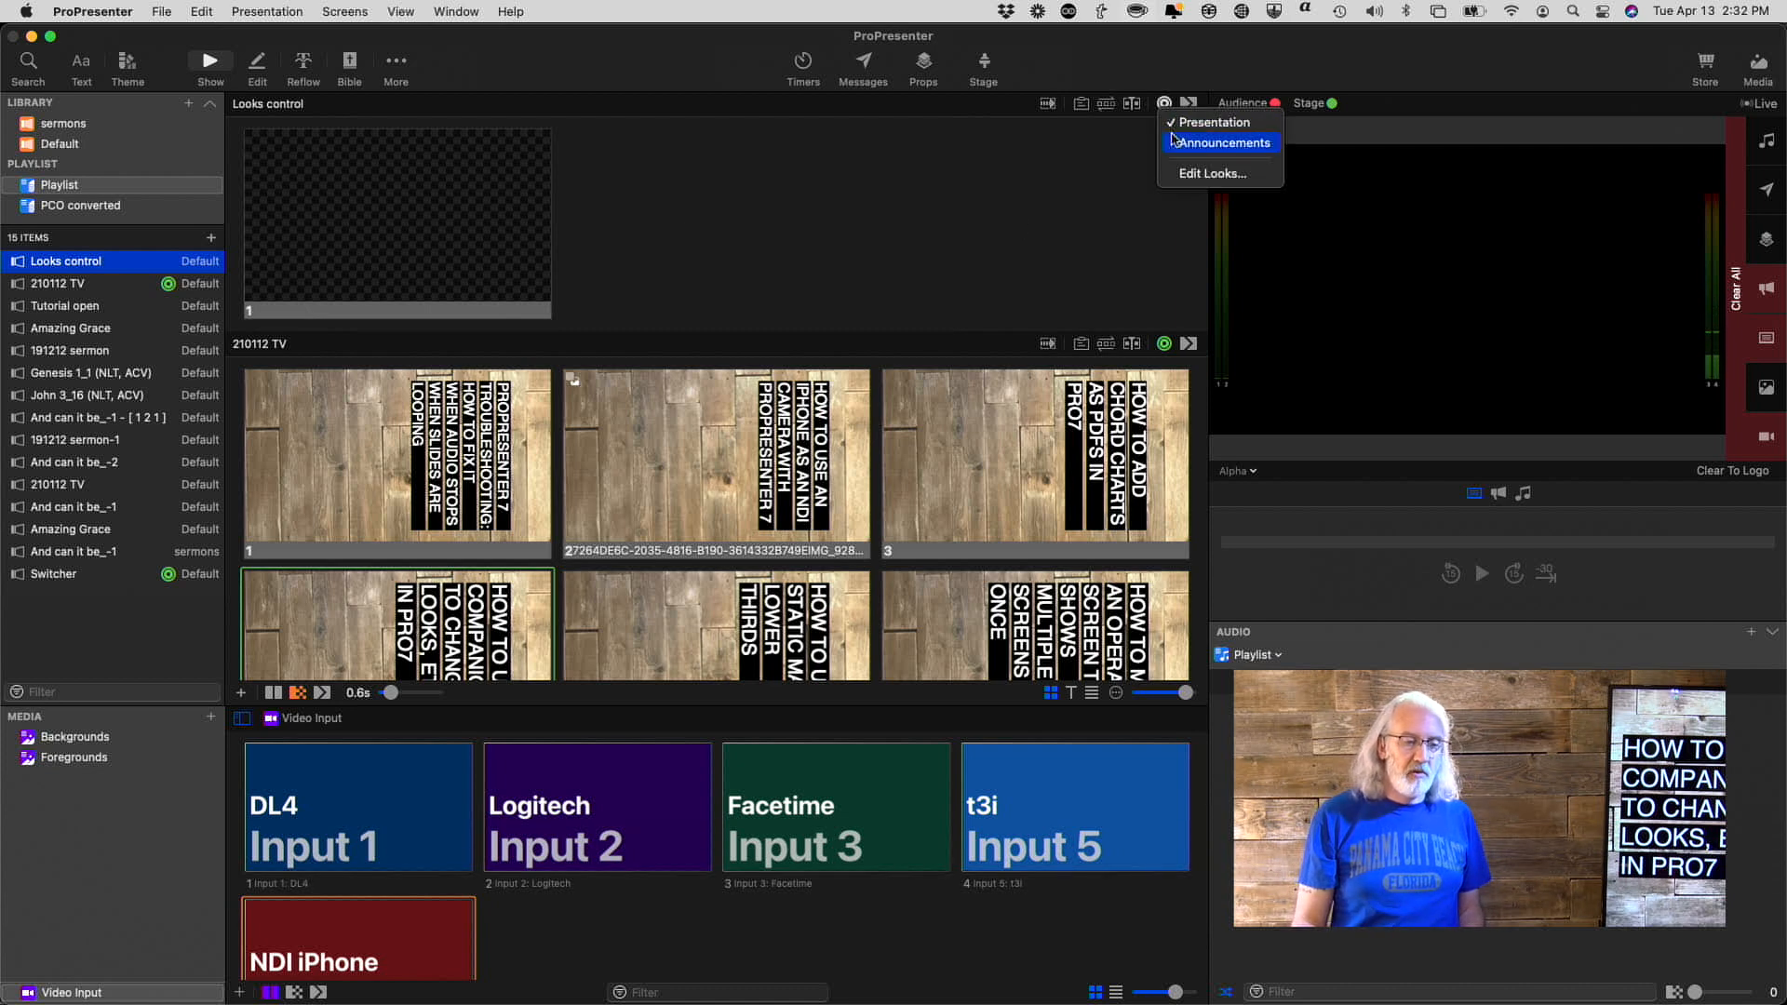
left_click(1174, 143)
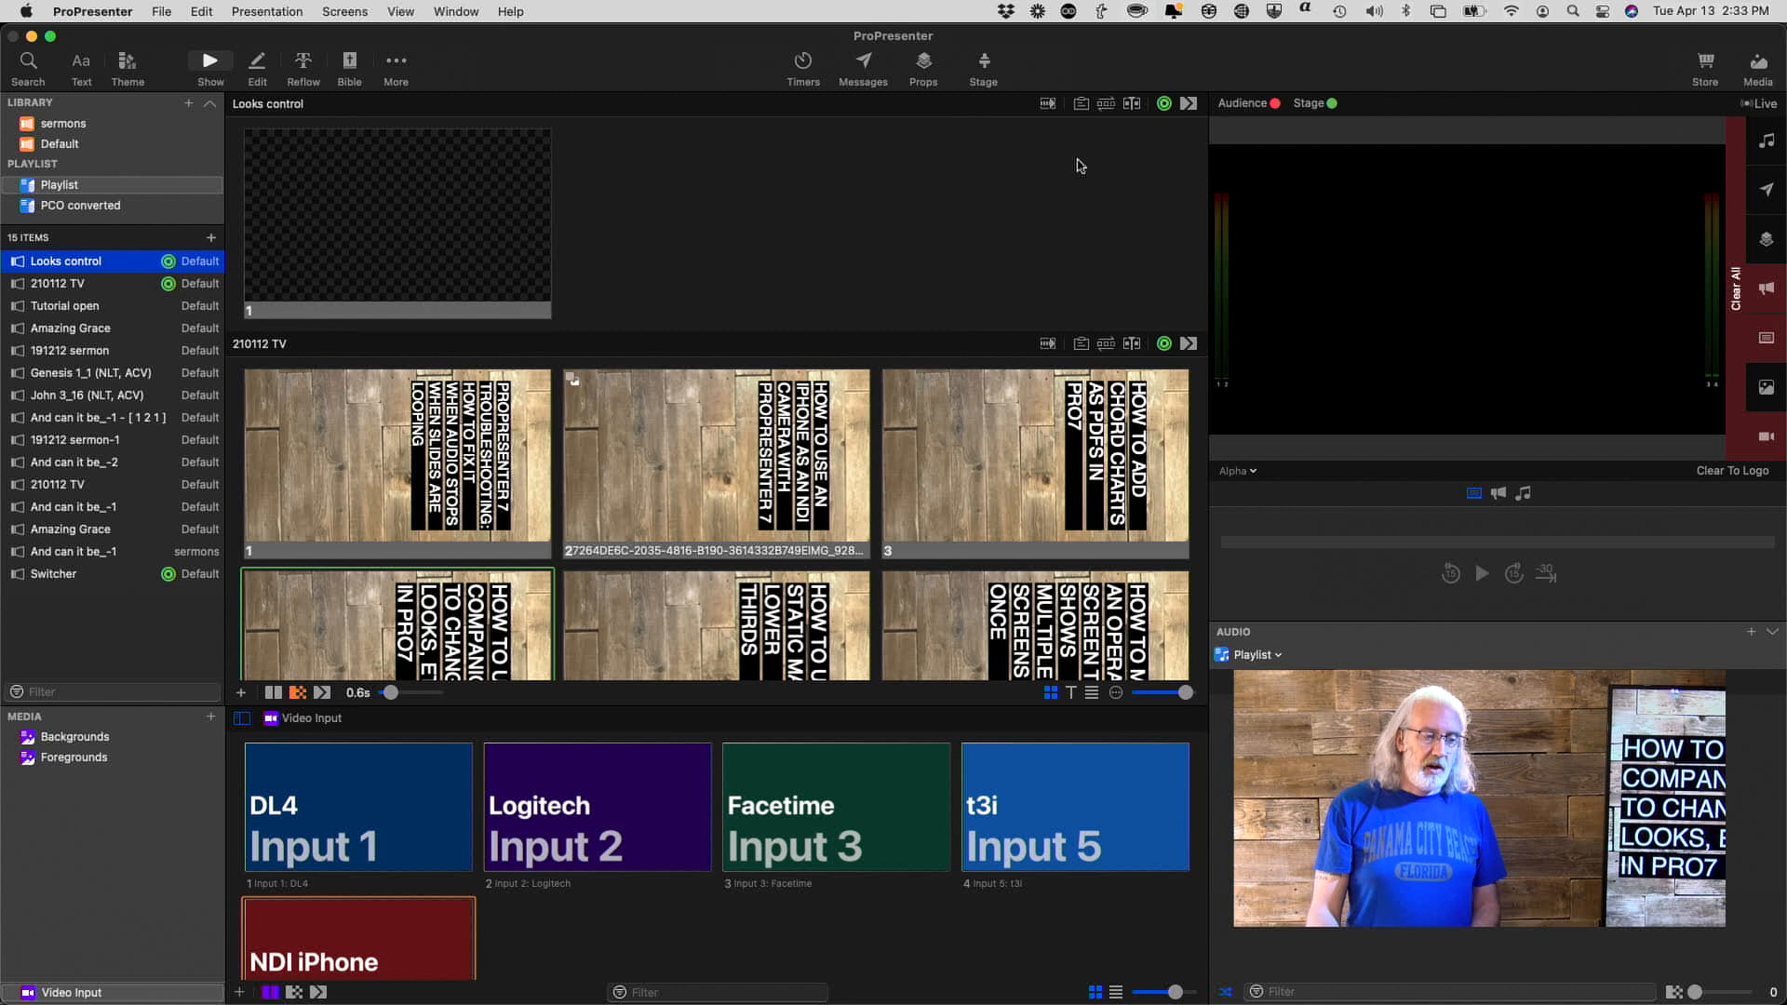
Duplicate the Looks control slide and add an Audience Look action with "Normal look" to slide 1.
left_click(397, 201)
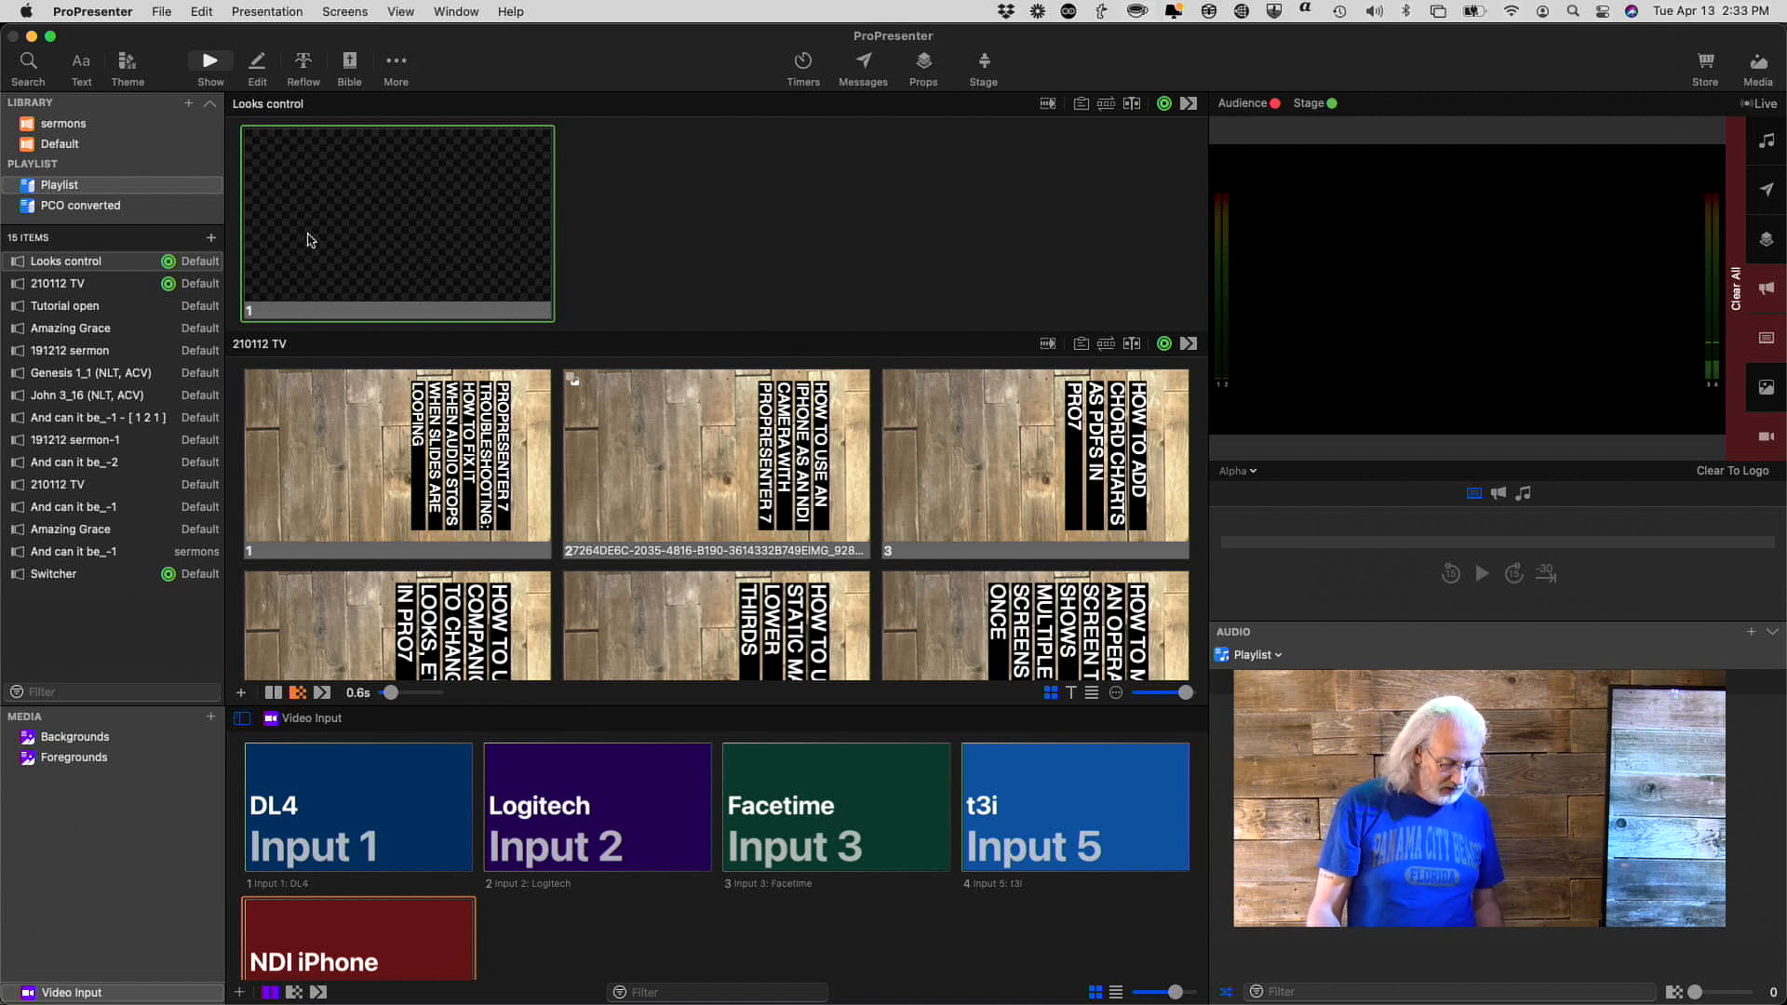
key("super+d")
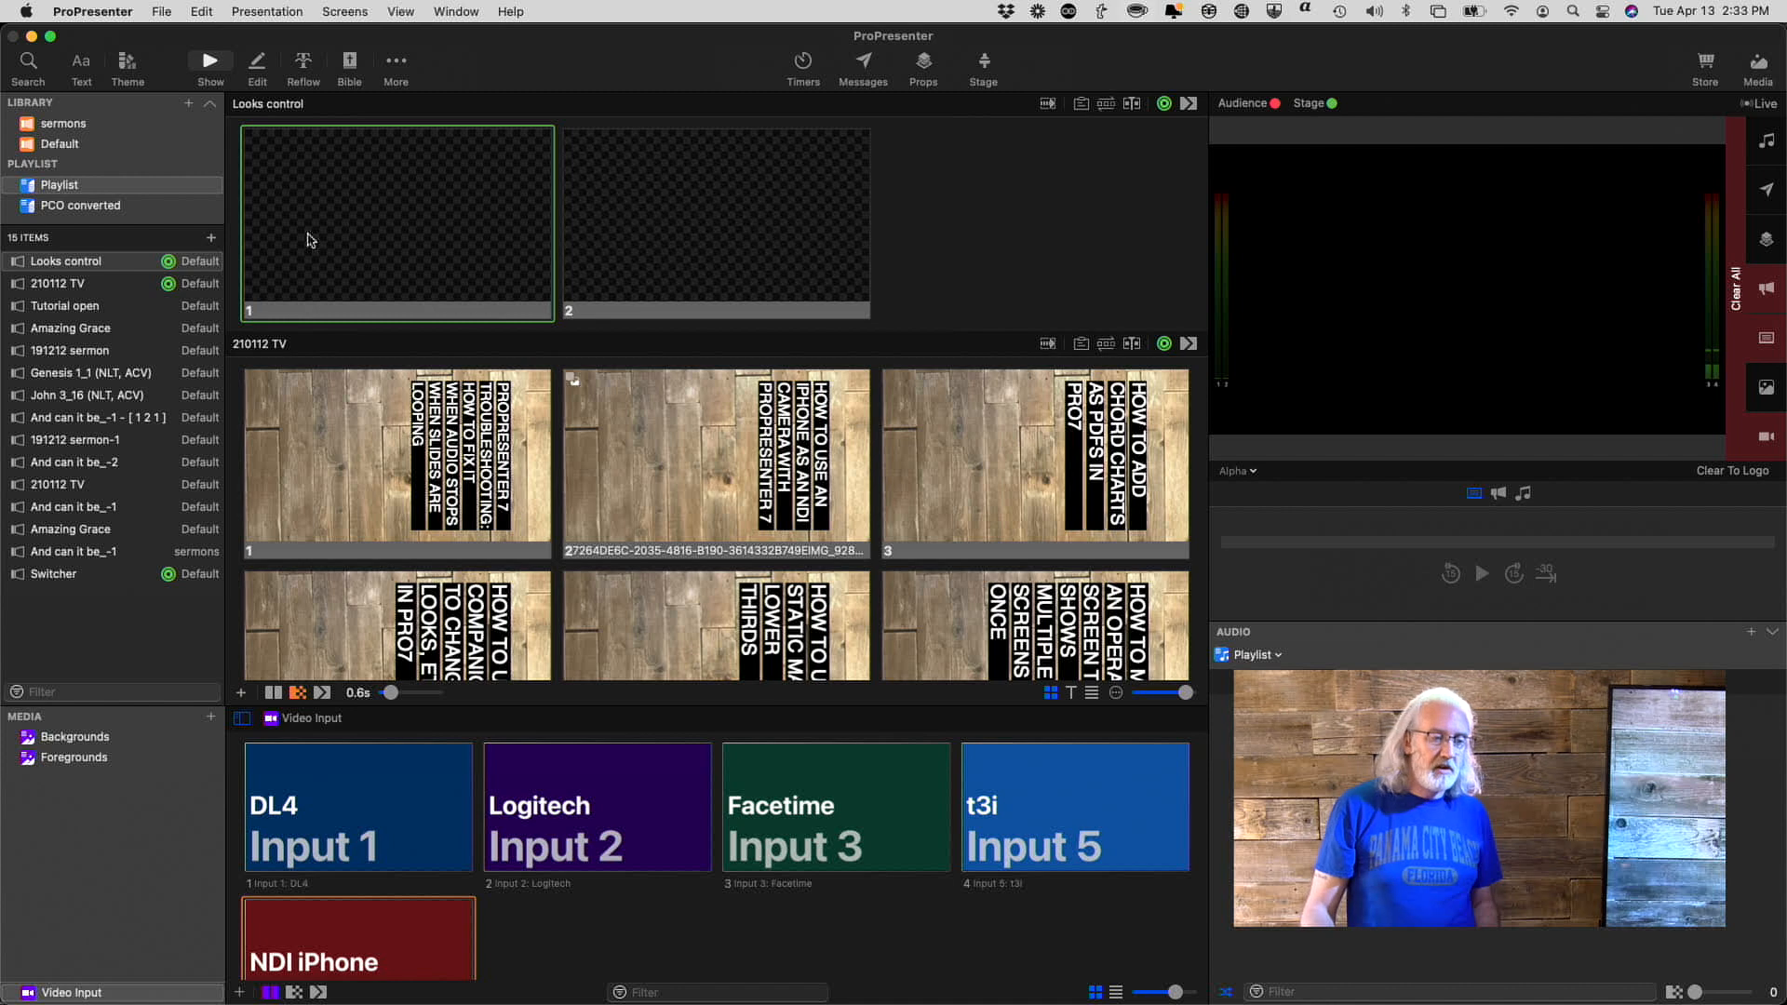
right_click(429, 190)
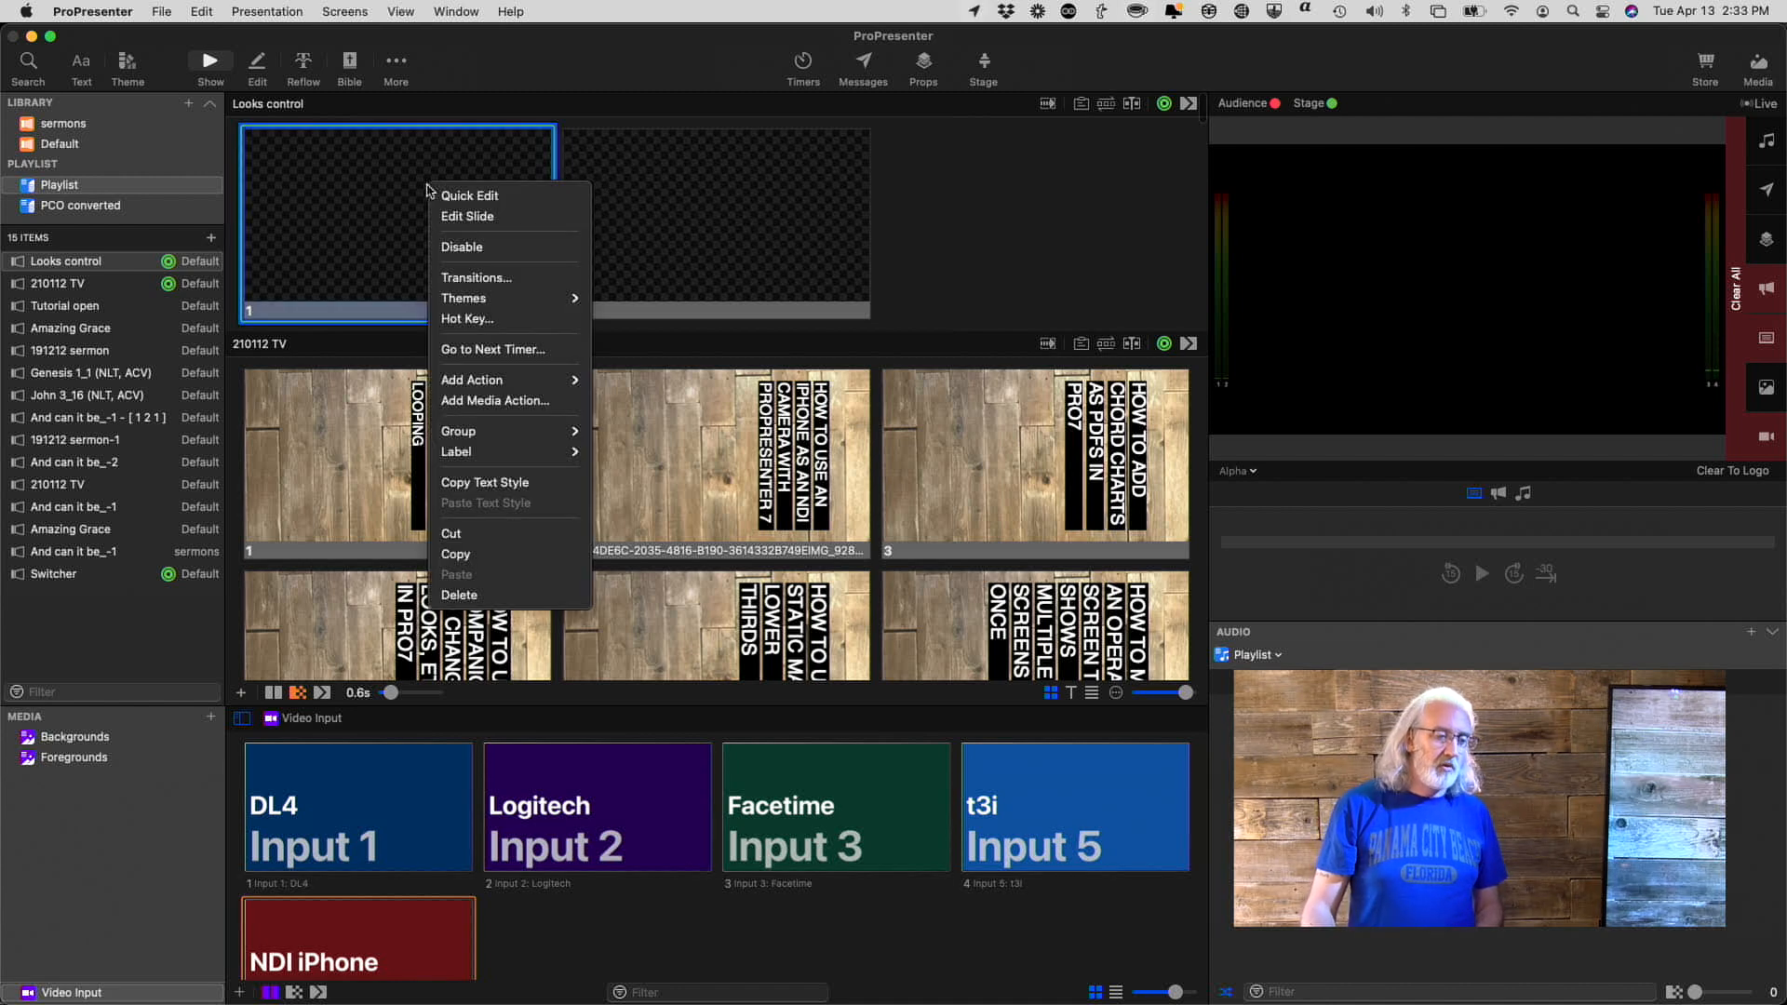
mouse_move(442, 378)
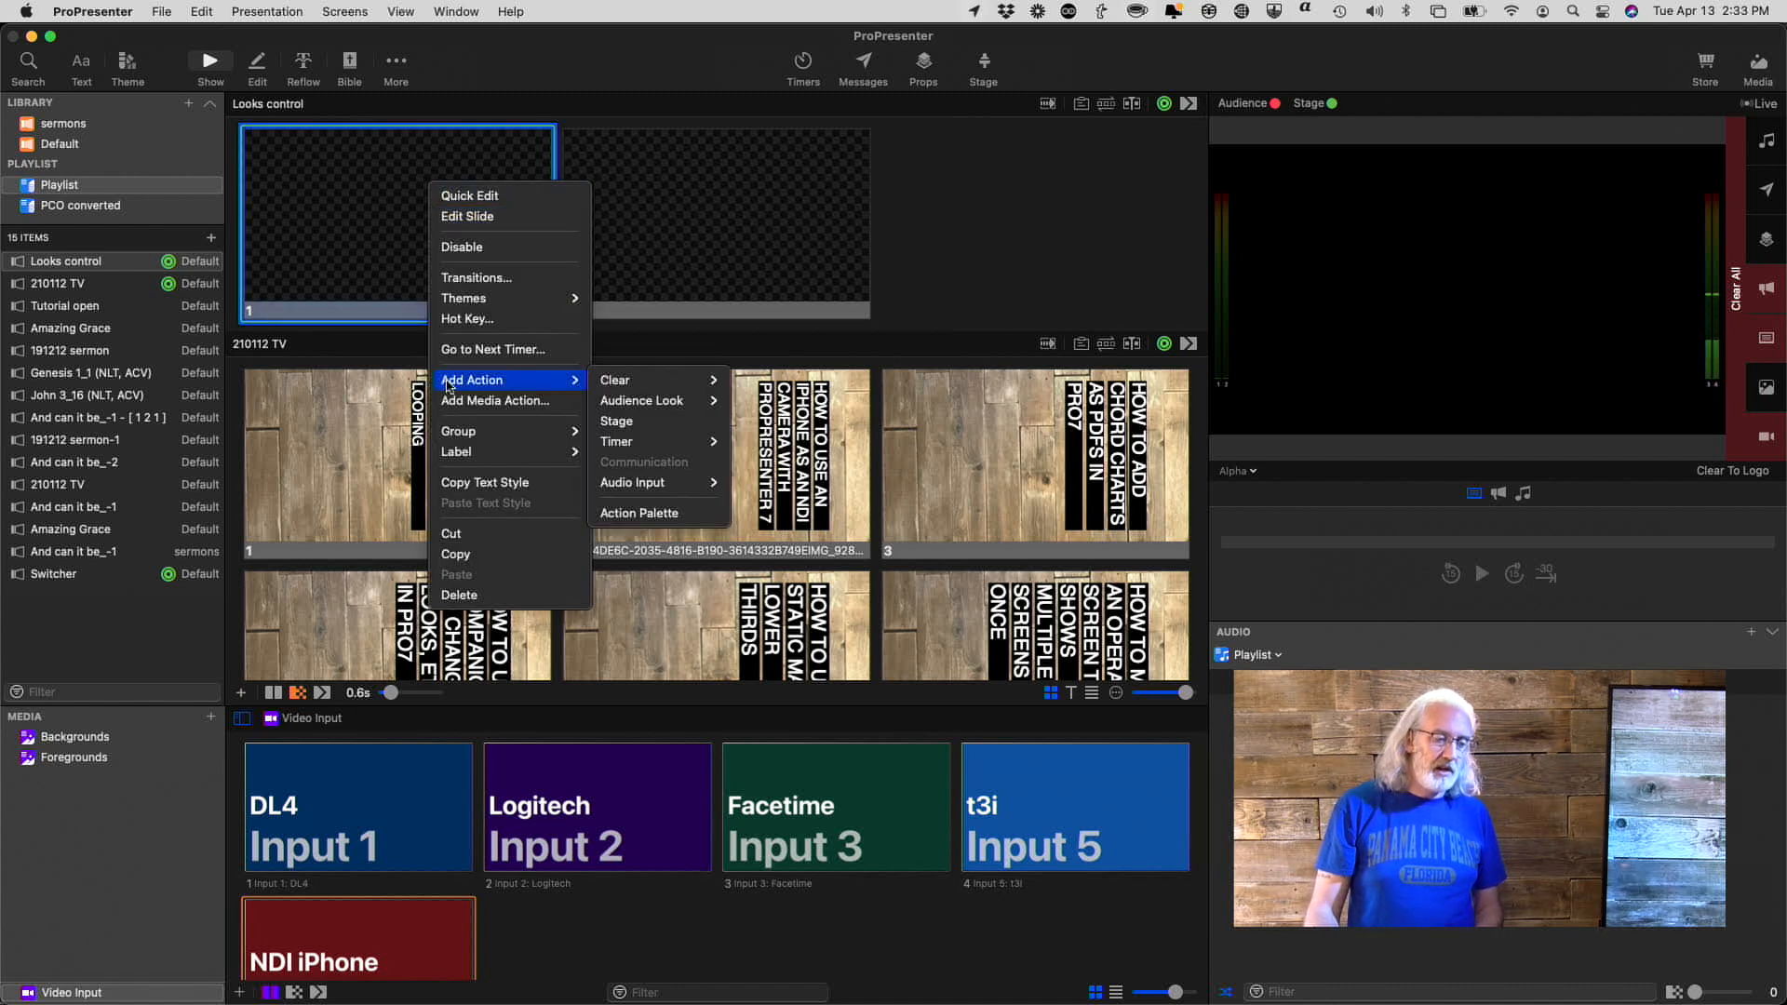
mouse_move(624, 384)
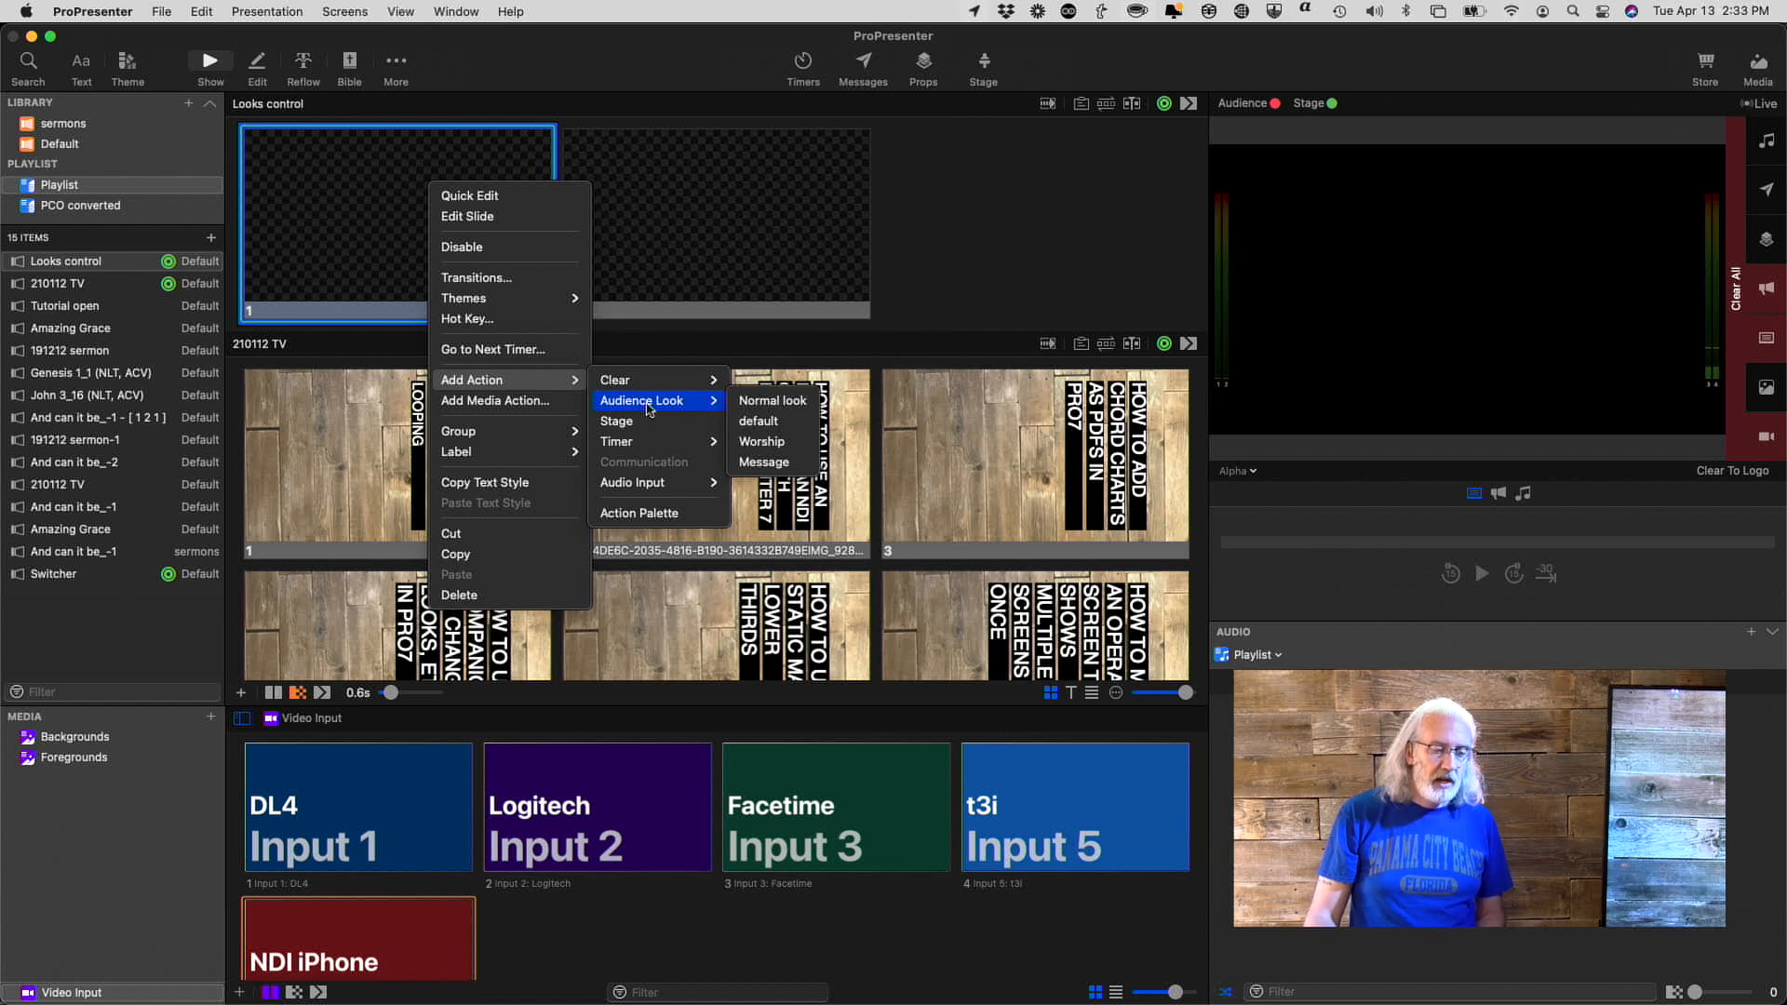
left_click(792, 402)
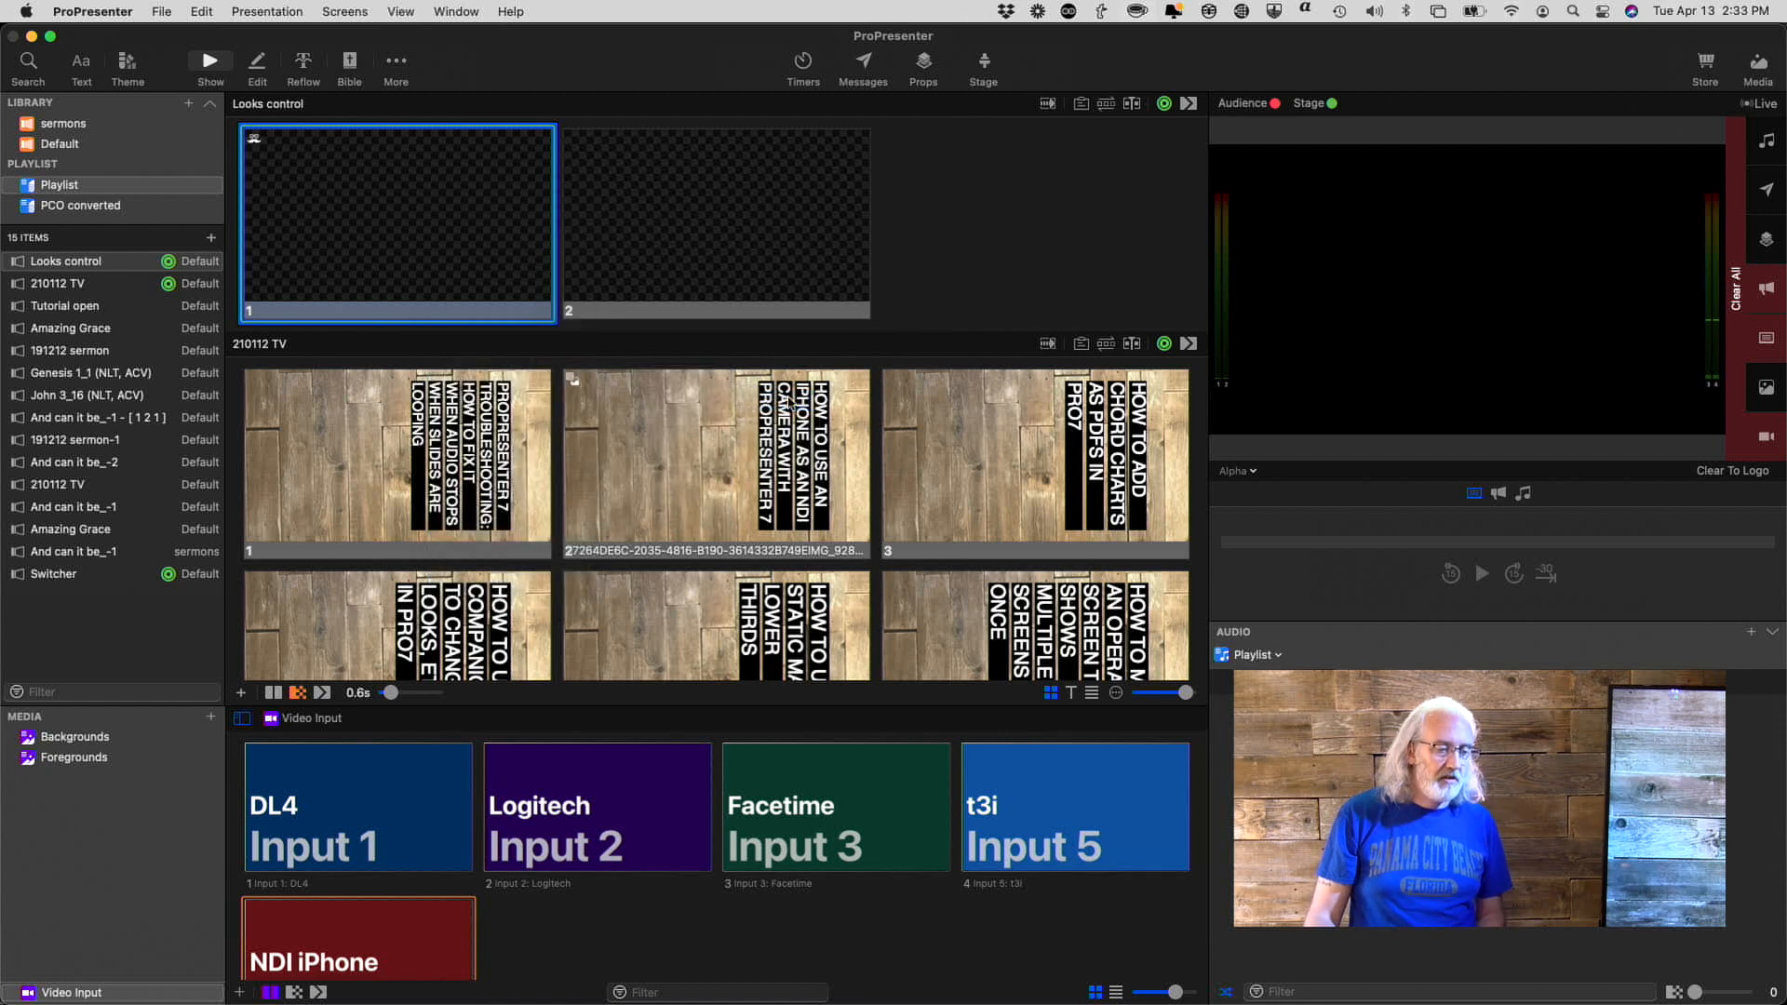
Add an Audience Look action to slide 2 of the Looks control presentation.
right_click(755, 208)
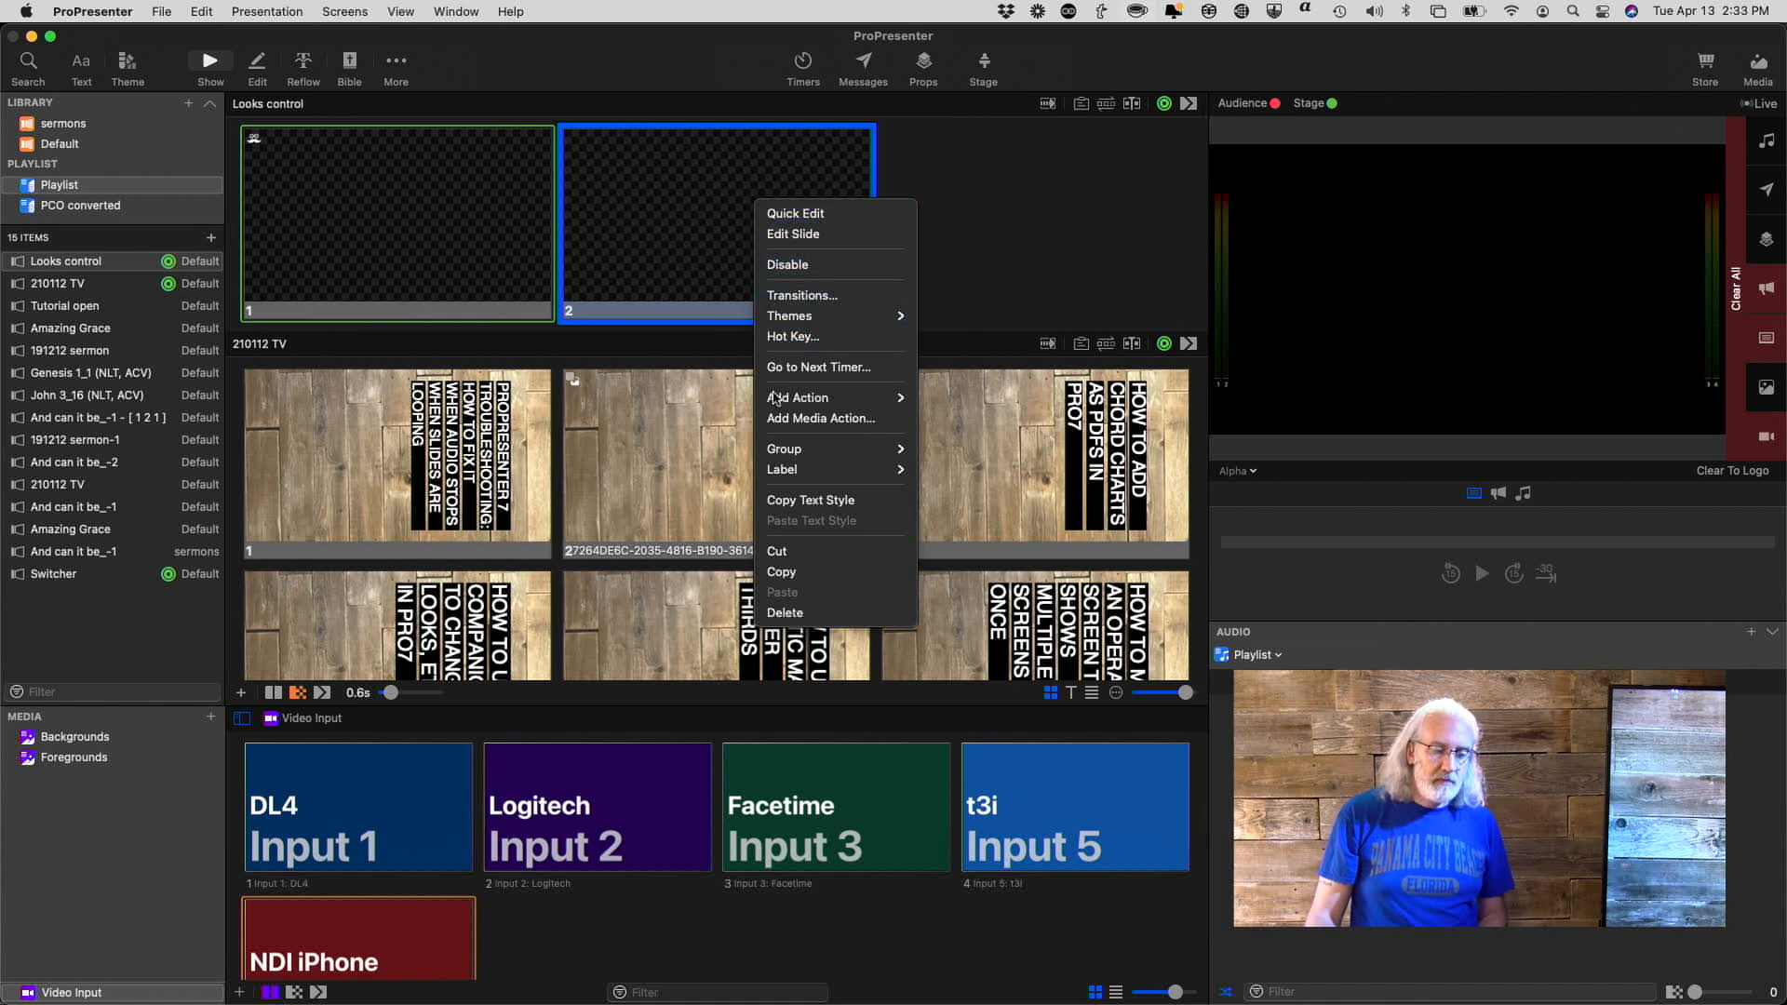
mouse_move(776, 403)
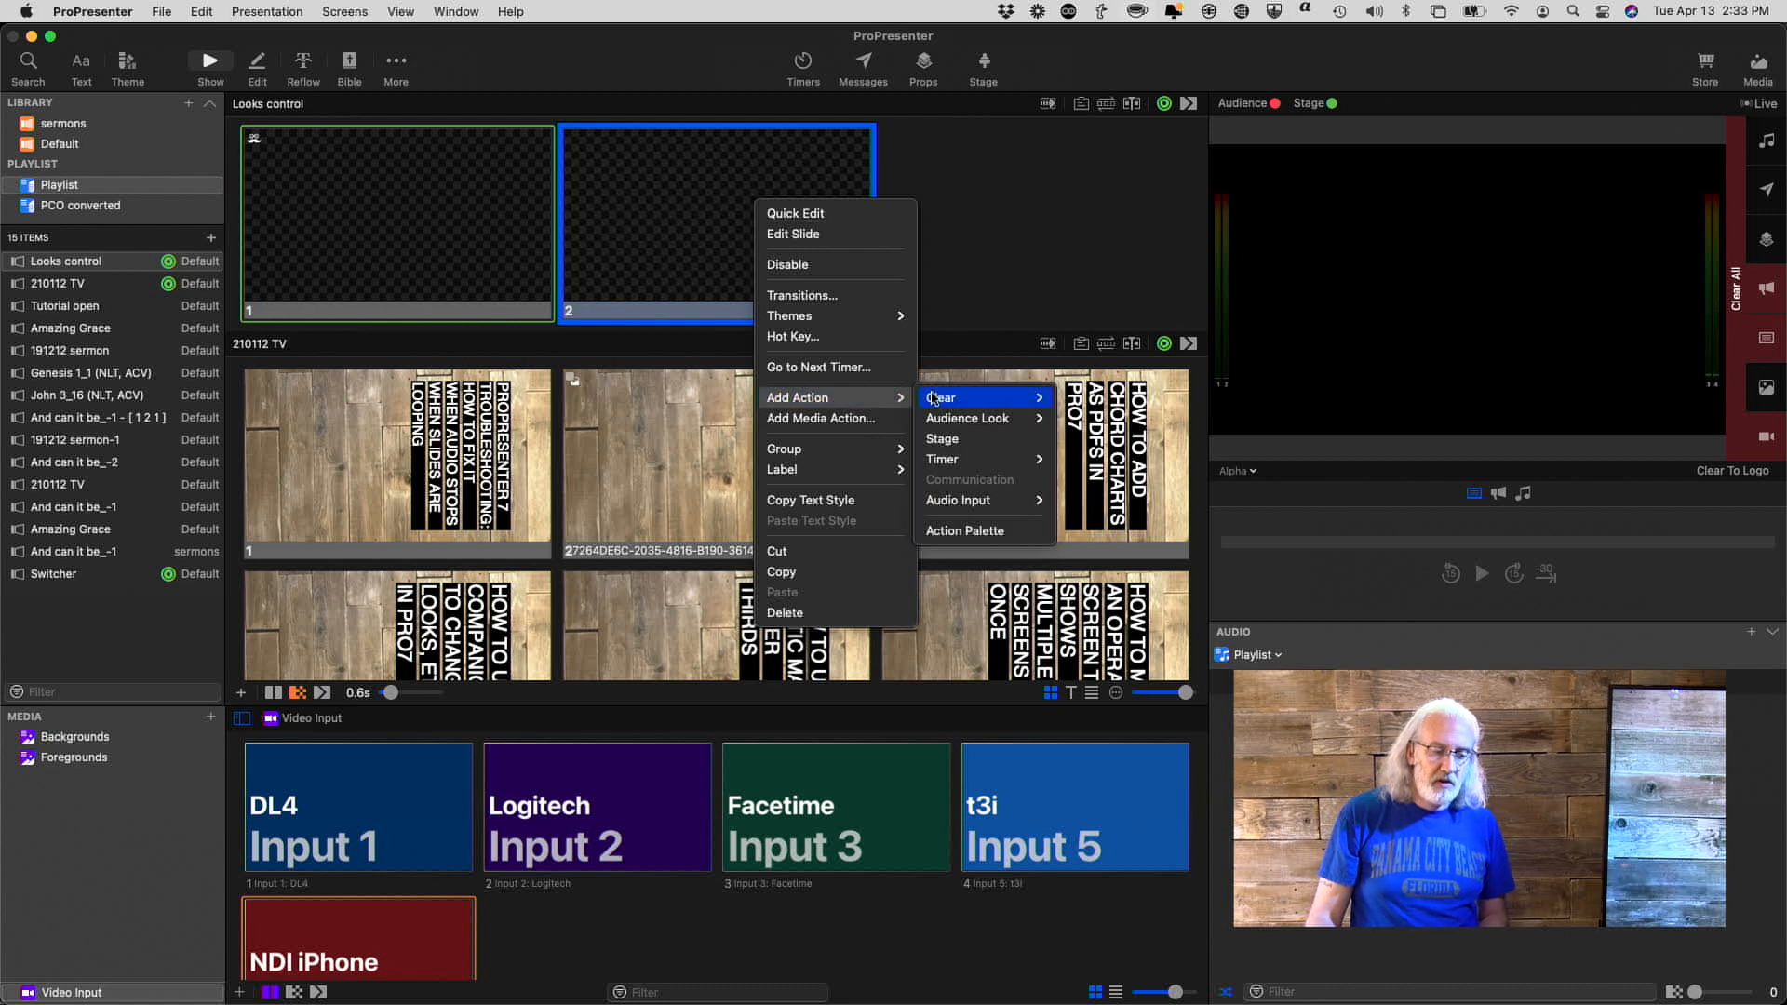
mouse_move(994, 419)
left_click(1117, 449)
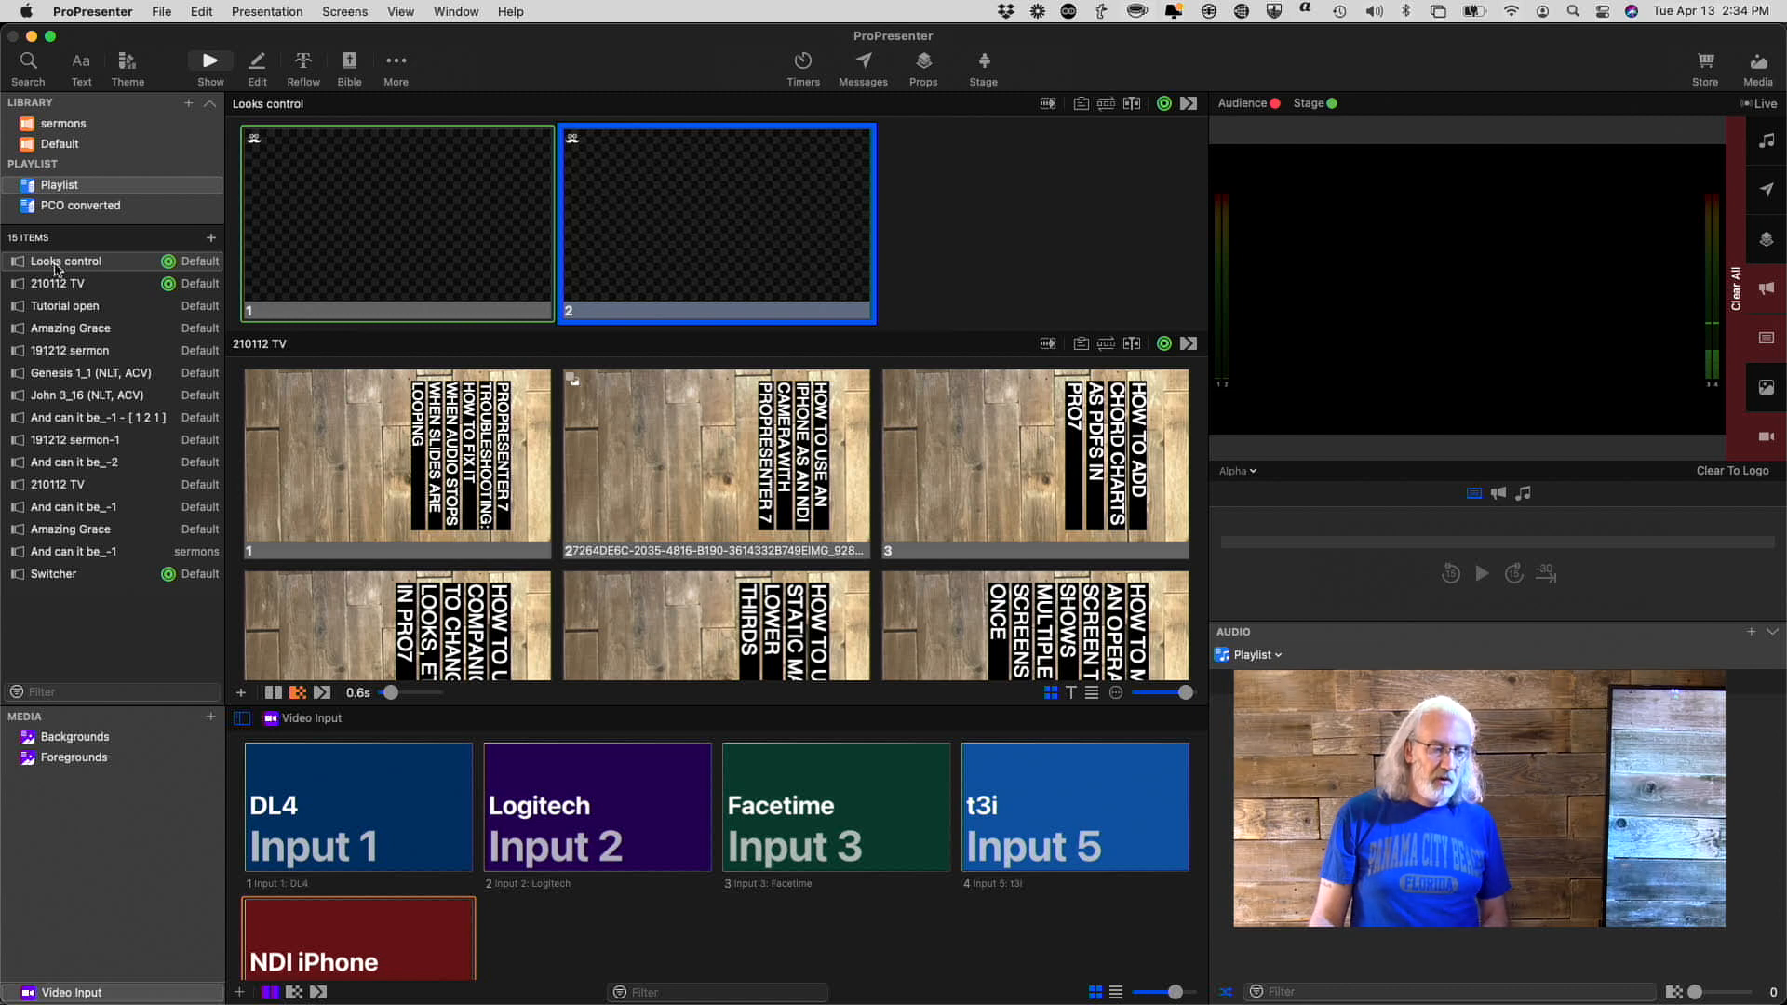
Switch to Companion in Chrome and set the Specific Slide action's presentation path to 0:0.
key("super+Tab")
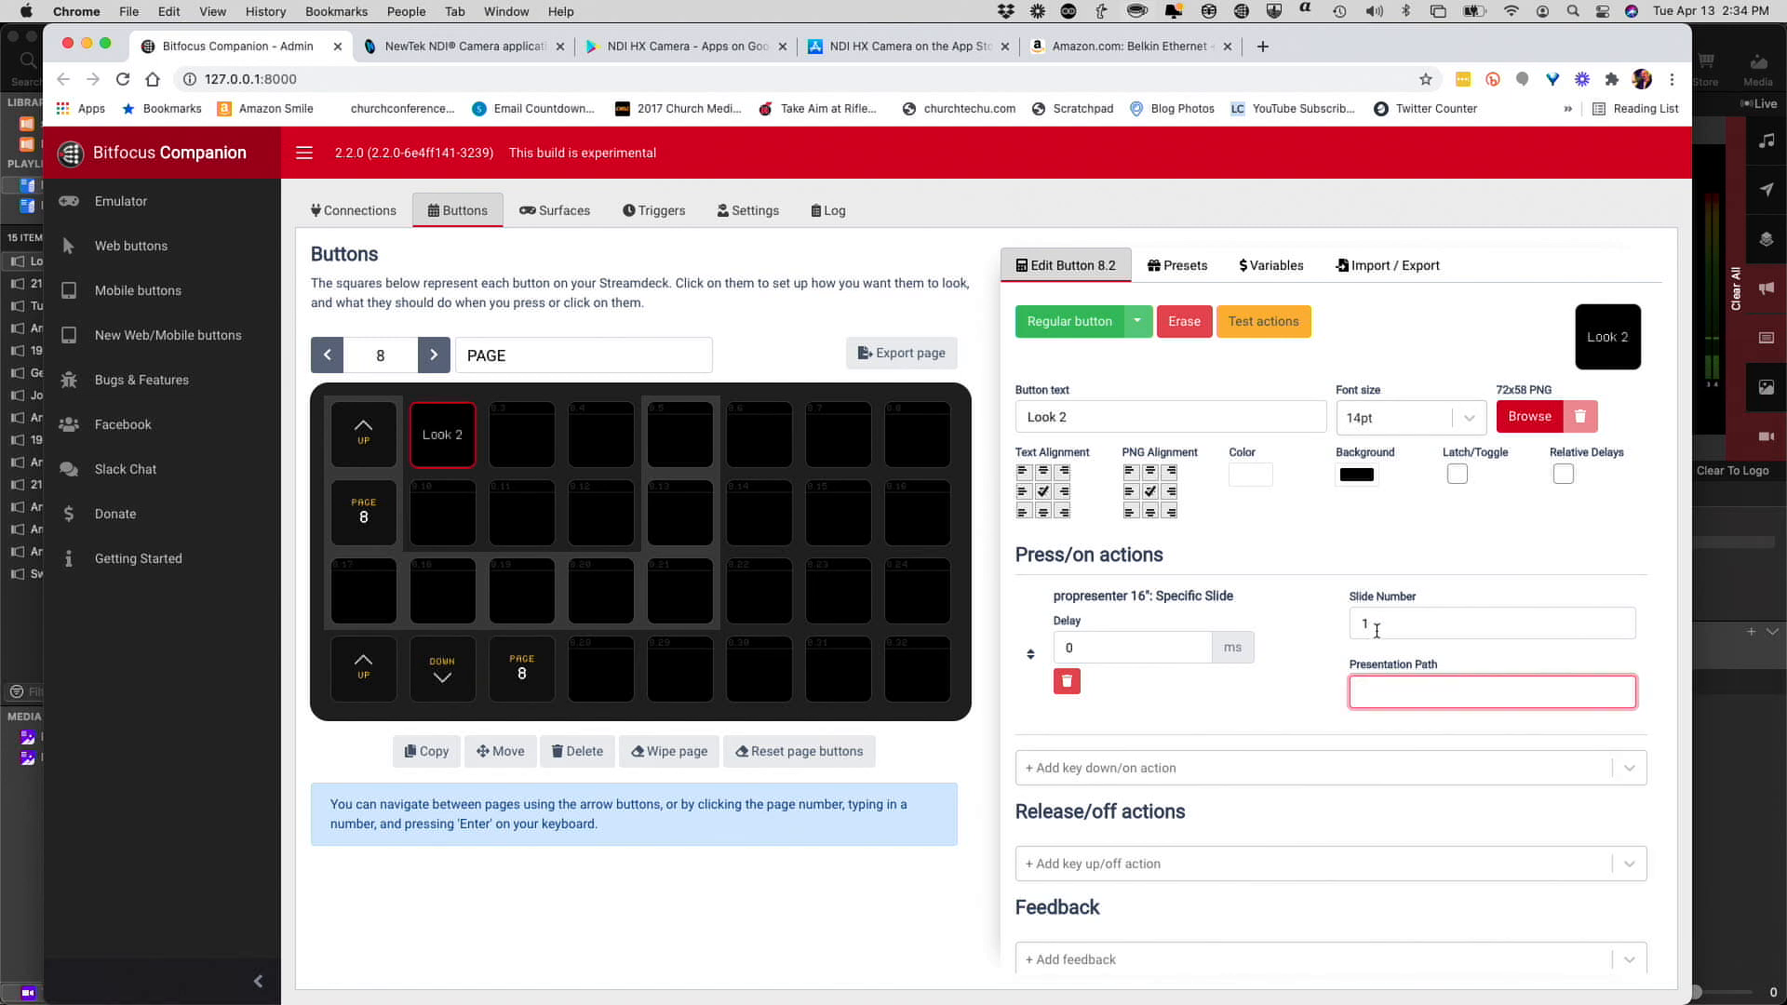
left_click(1352, 694)
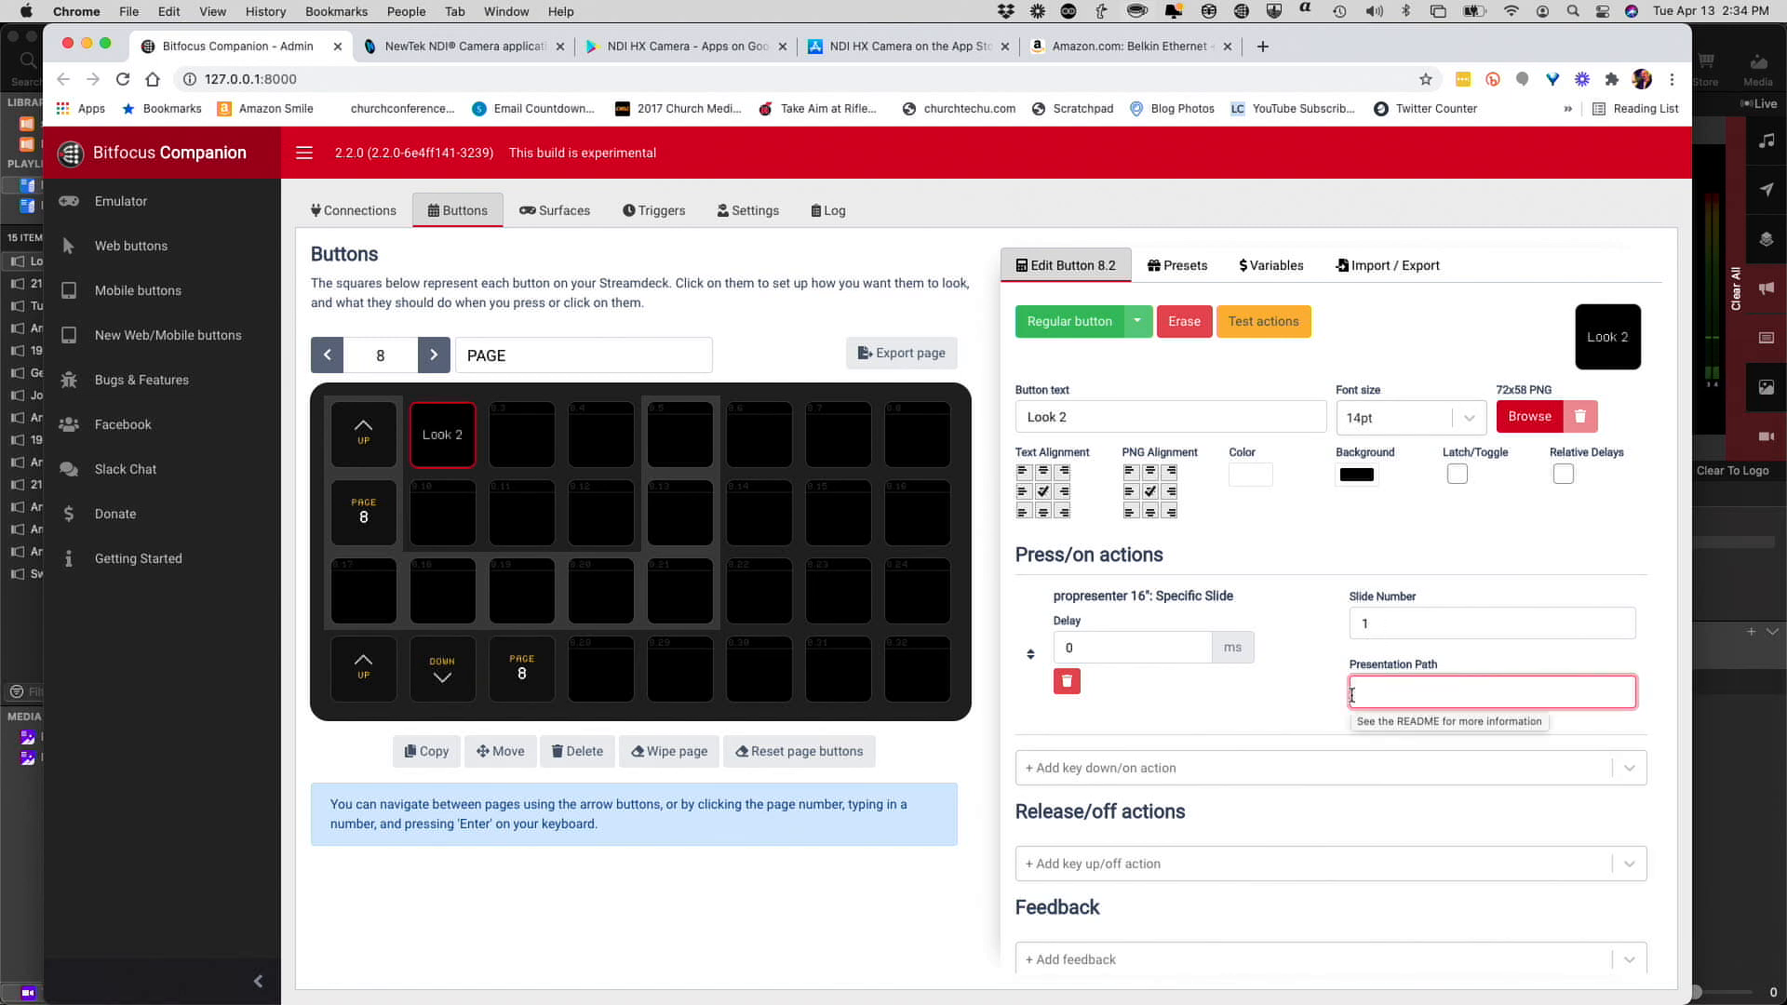
type("0:0")
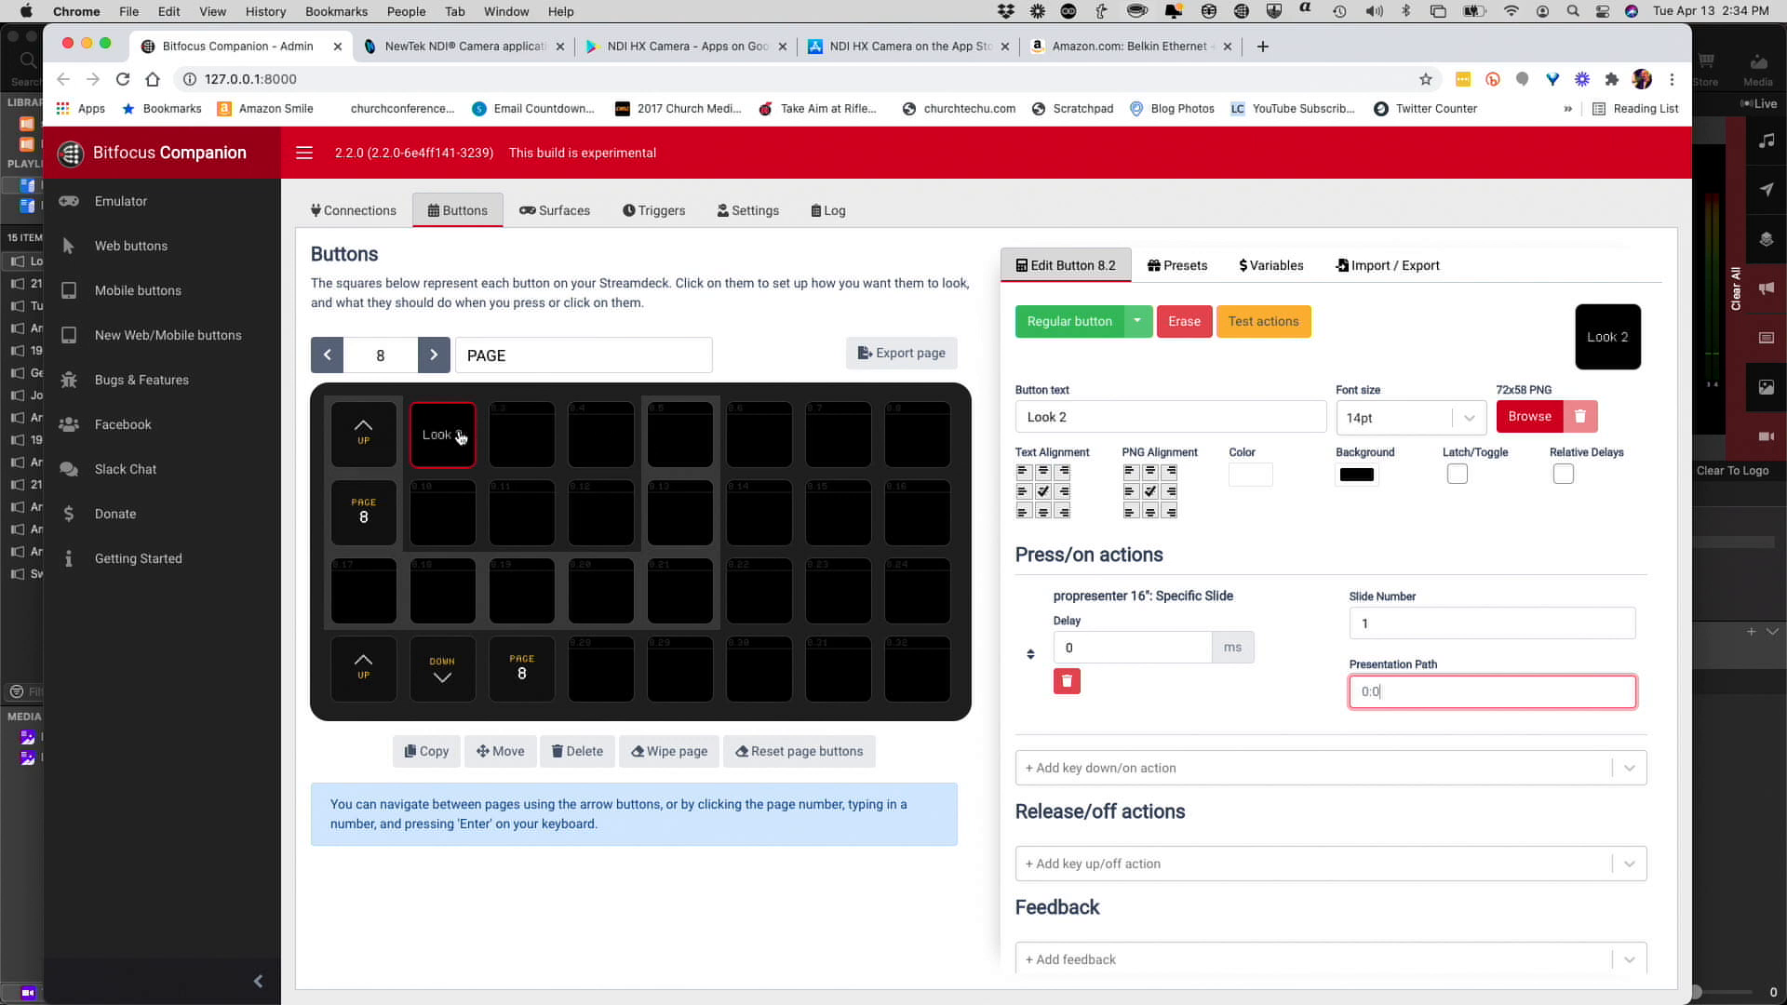
Change the text of button 8.2 to "Look 1".
left_click(1067, 413)
key("BackSpace")
type("1")
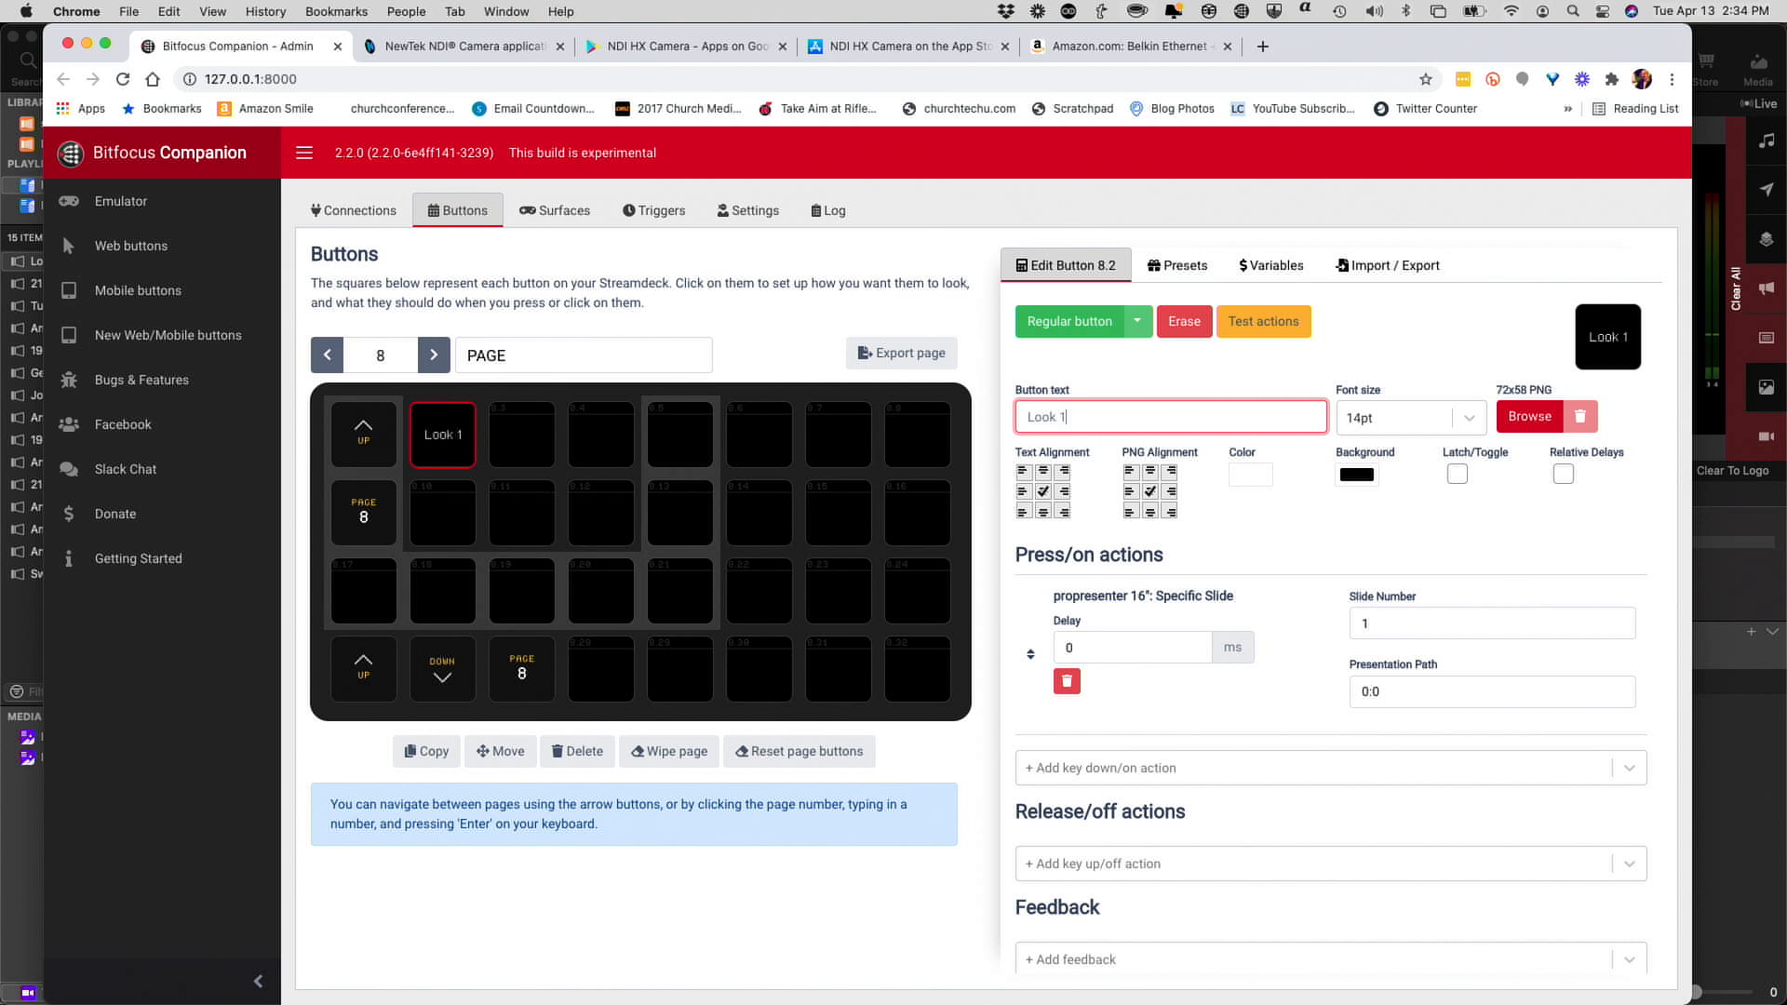
Make button 8.3 a regular button with the text "Look 2" and a 14pt font size.
left_click(521, 444)
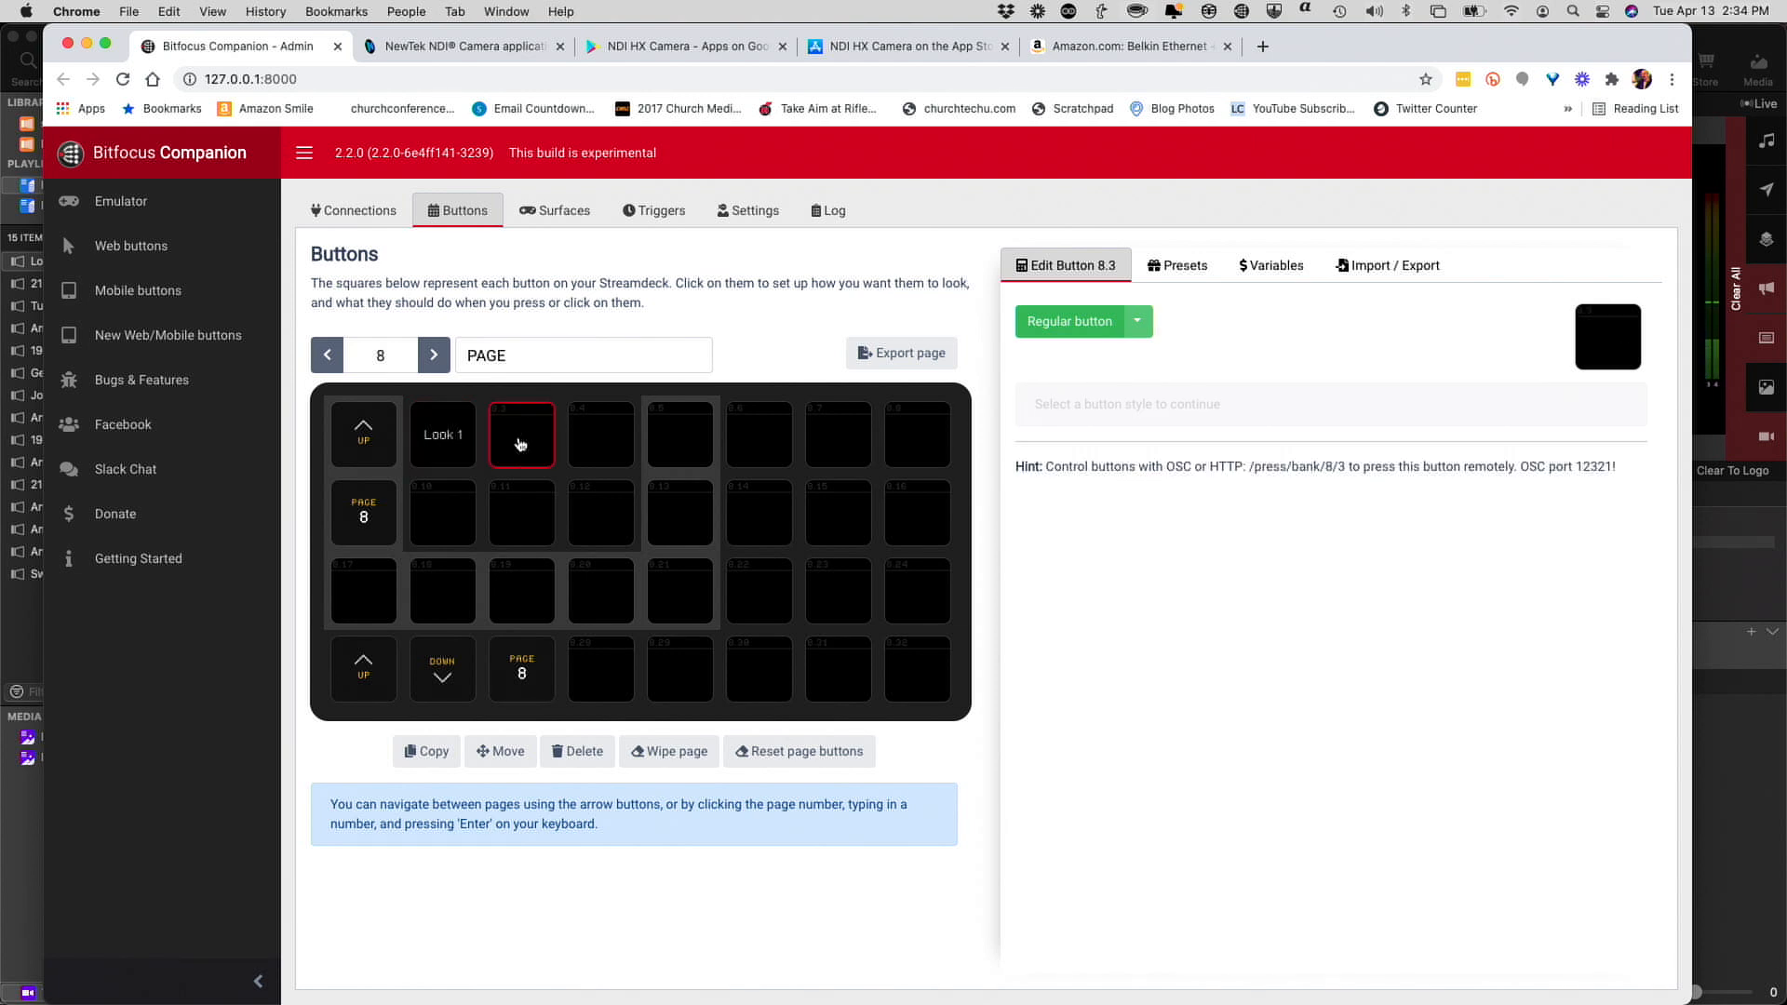
left_click(1090, 328)
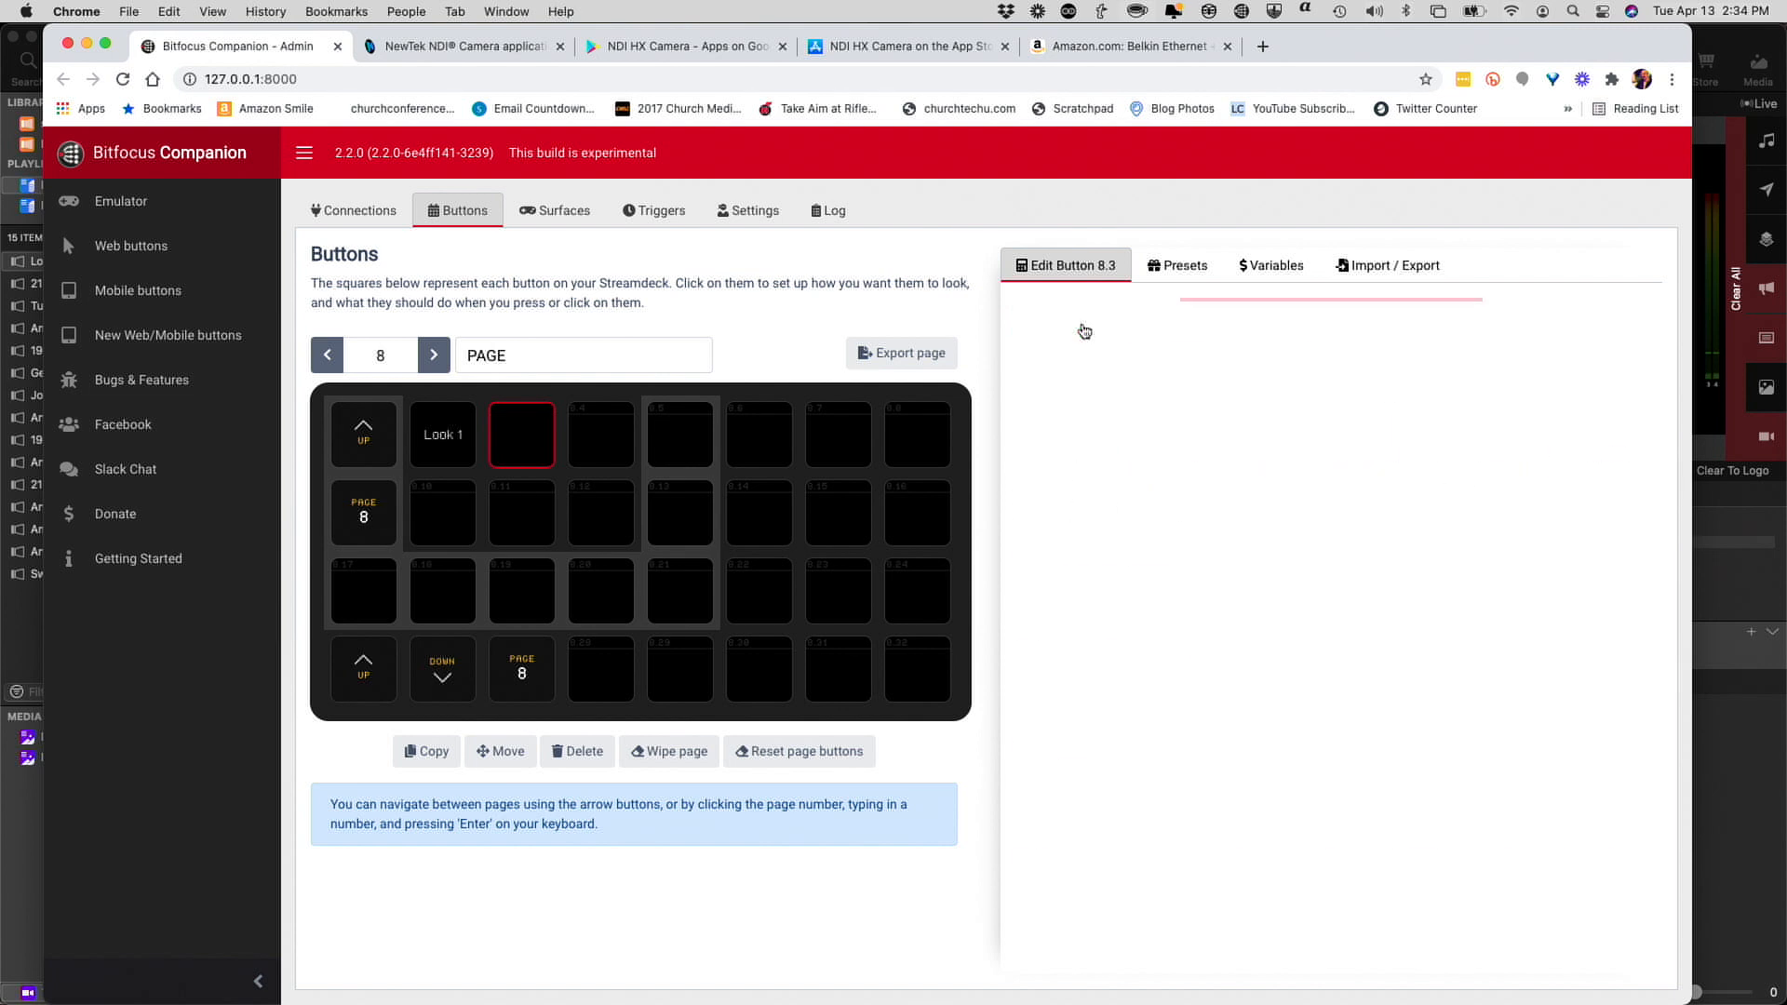
left_click(1097, 408)
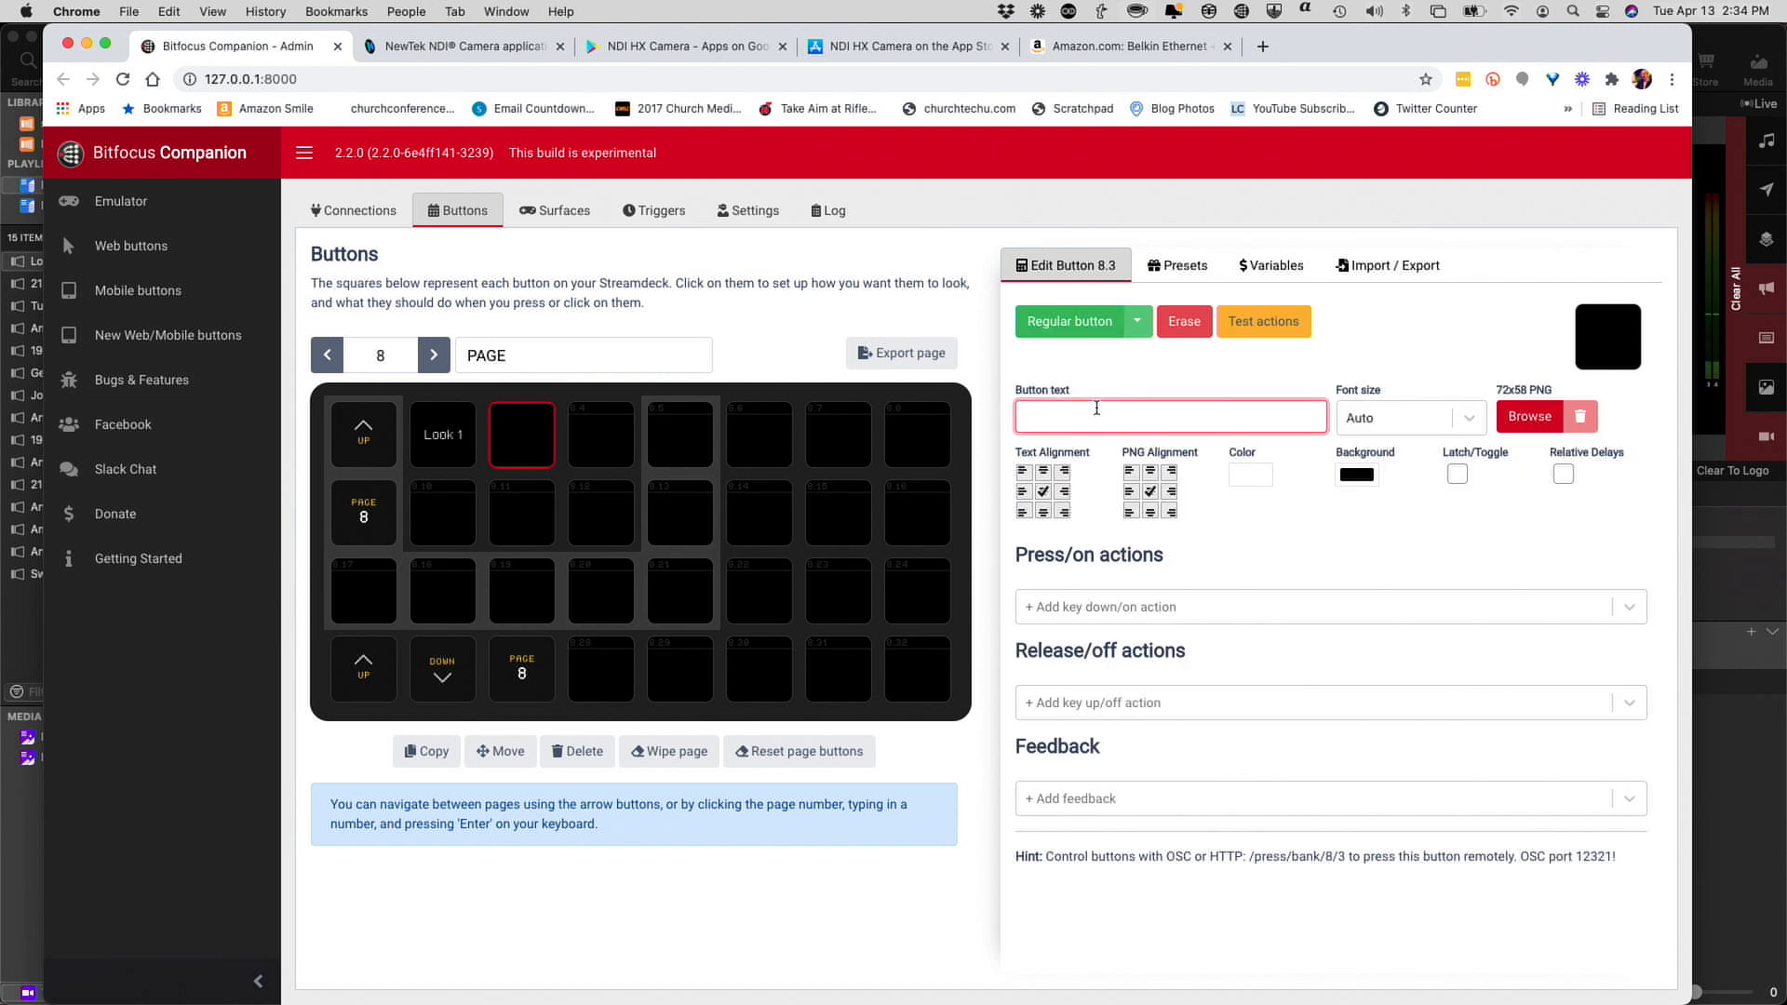
type("Look ")
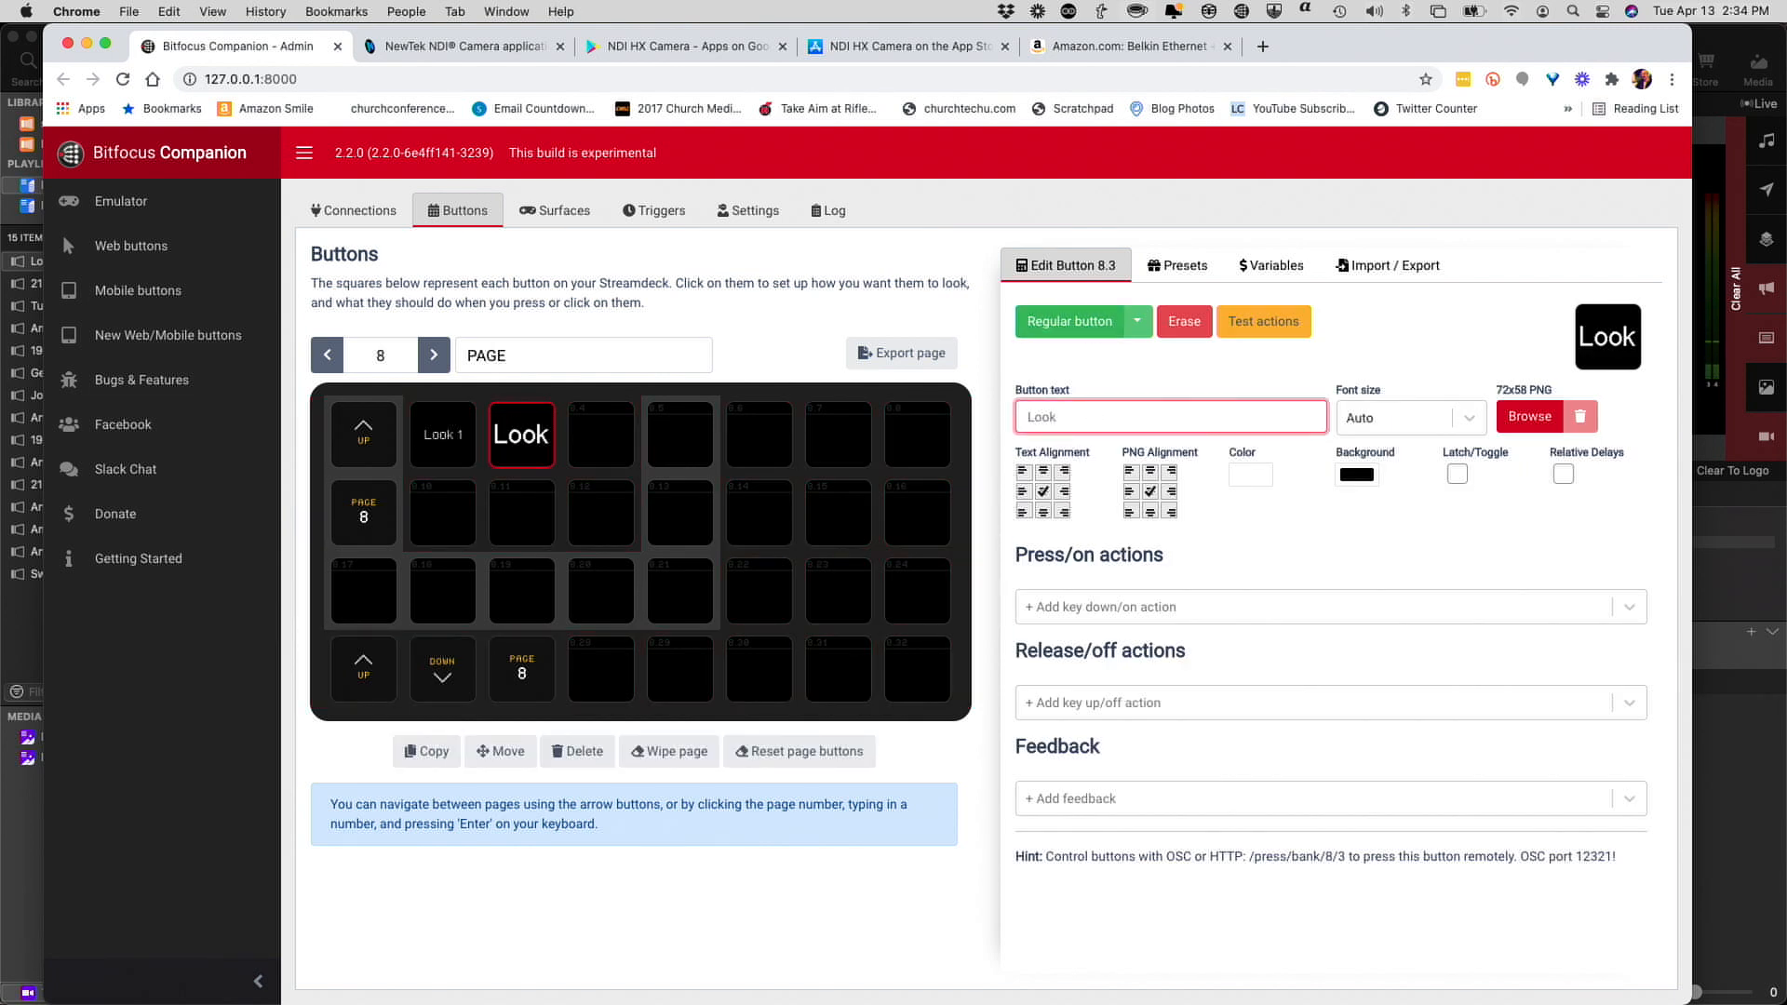
type("2")
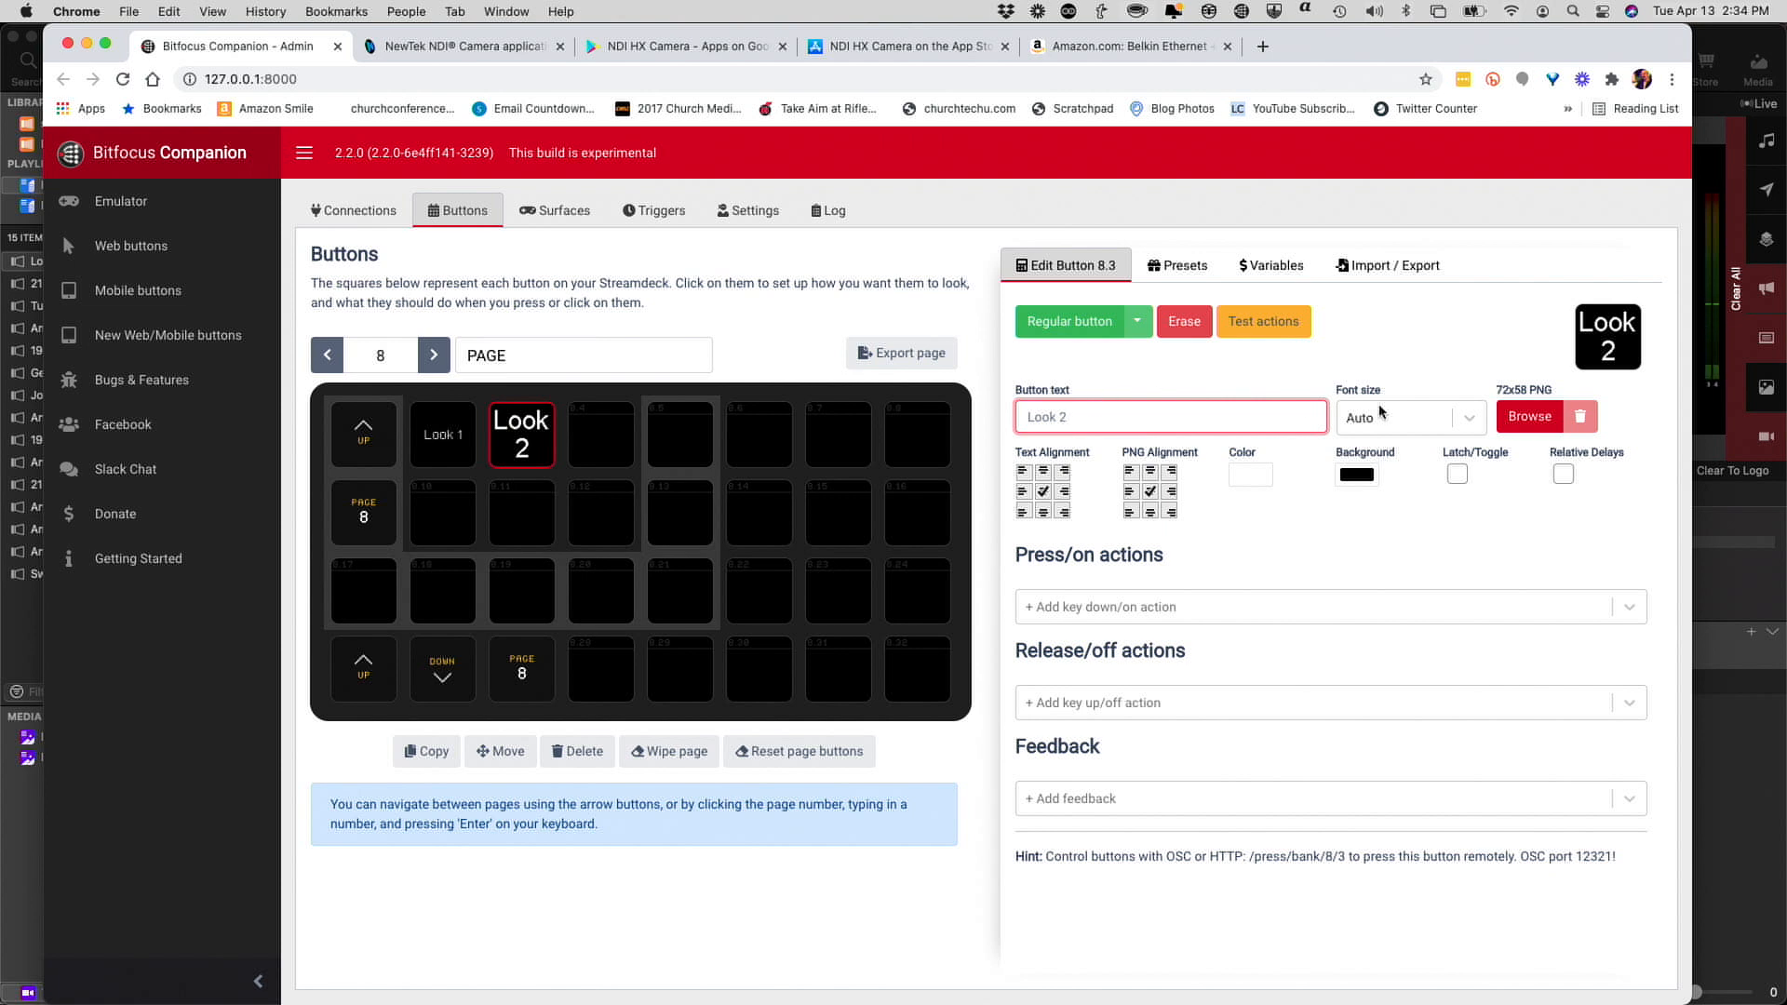
left_click(1471, 424)
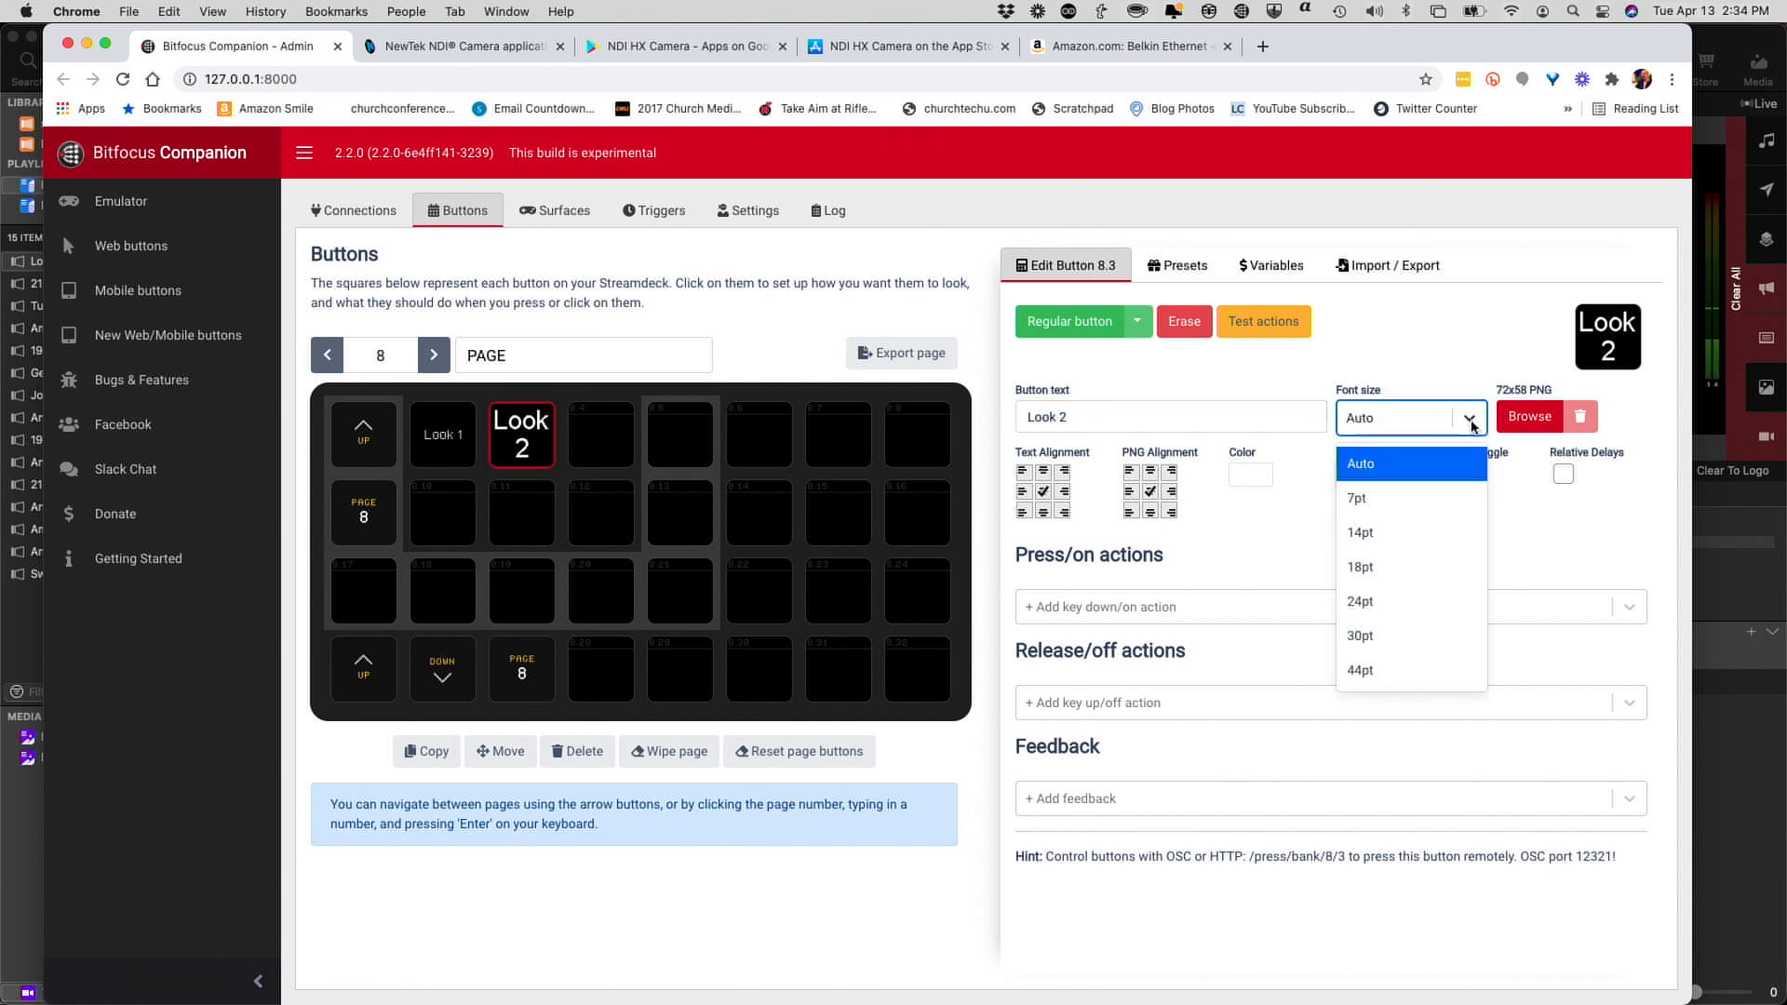
left_click(1415, 534)
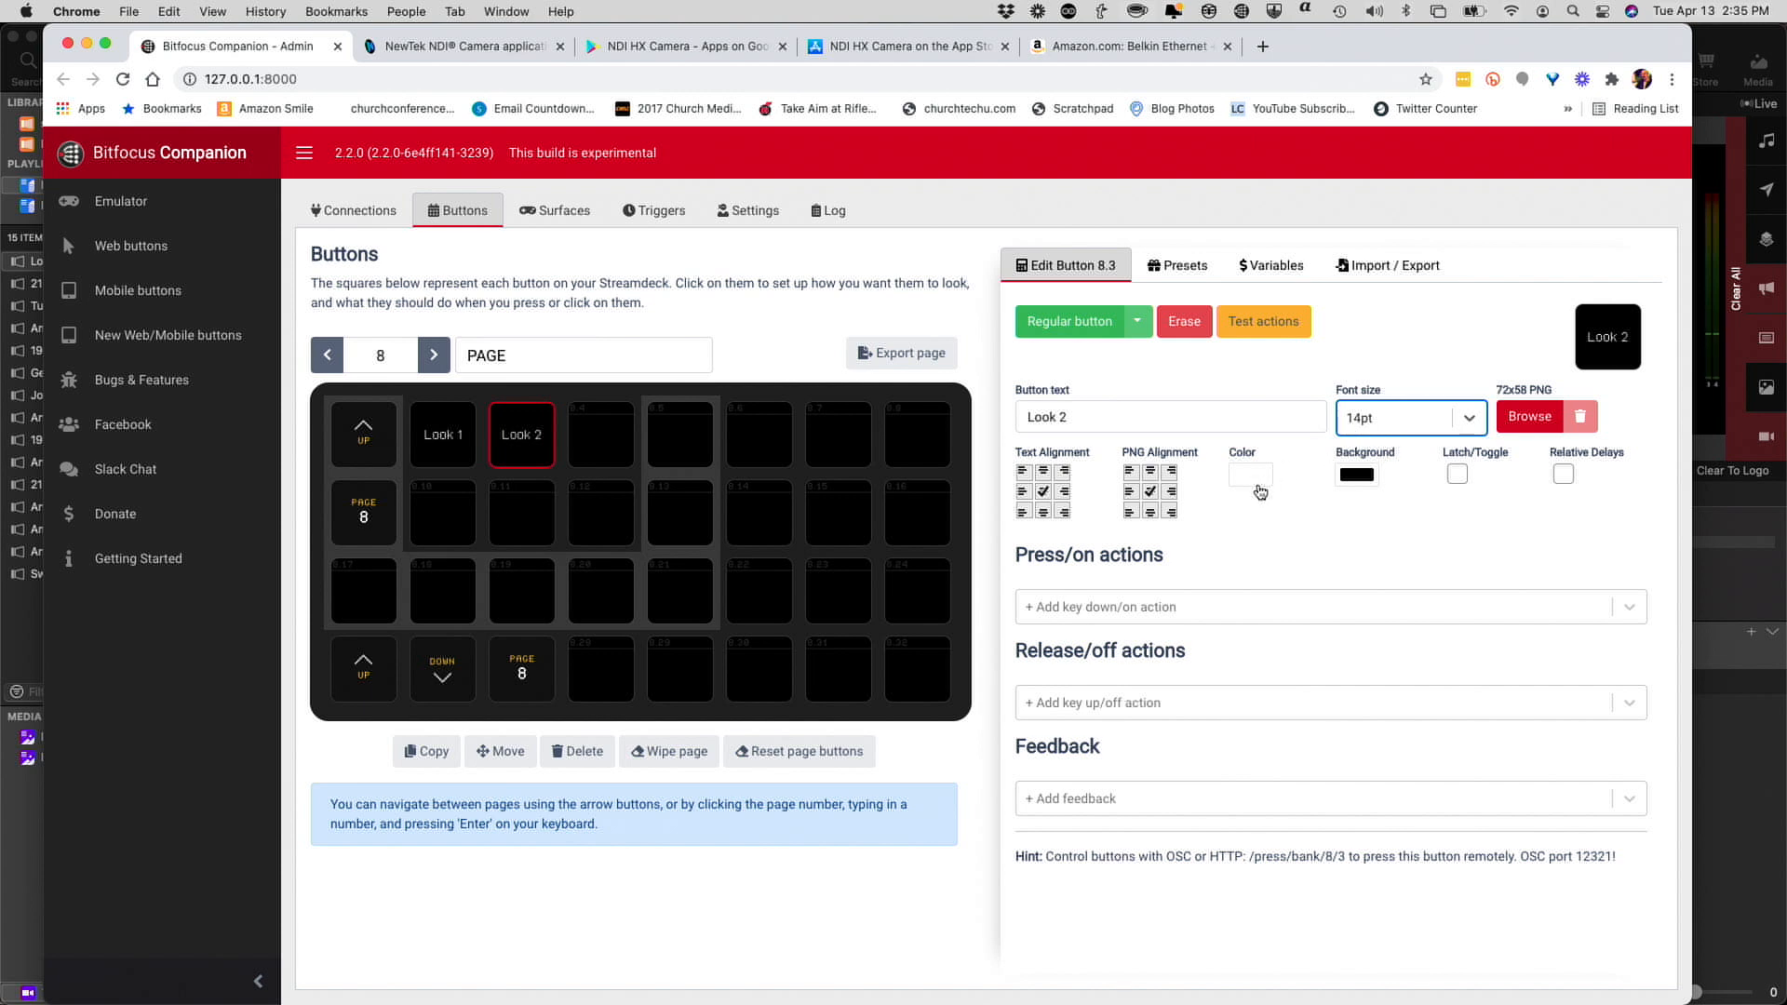
Add the "propresenter 16\": Specific Slide" press action to the Look 2 button.
left_click(1222, 607)
scroll(1176, 726, "down", 10)
scroll(1174, 726, "down", 10)
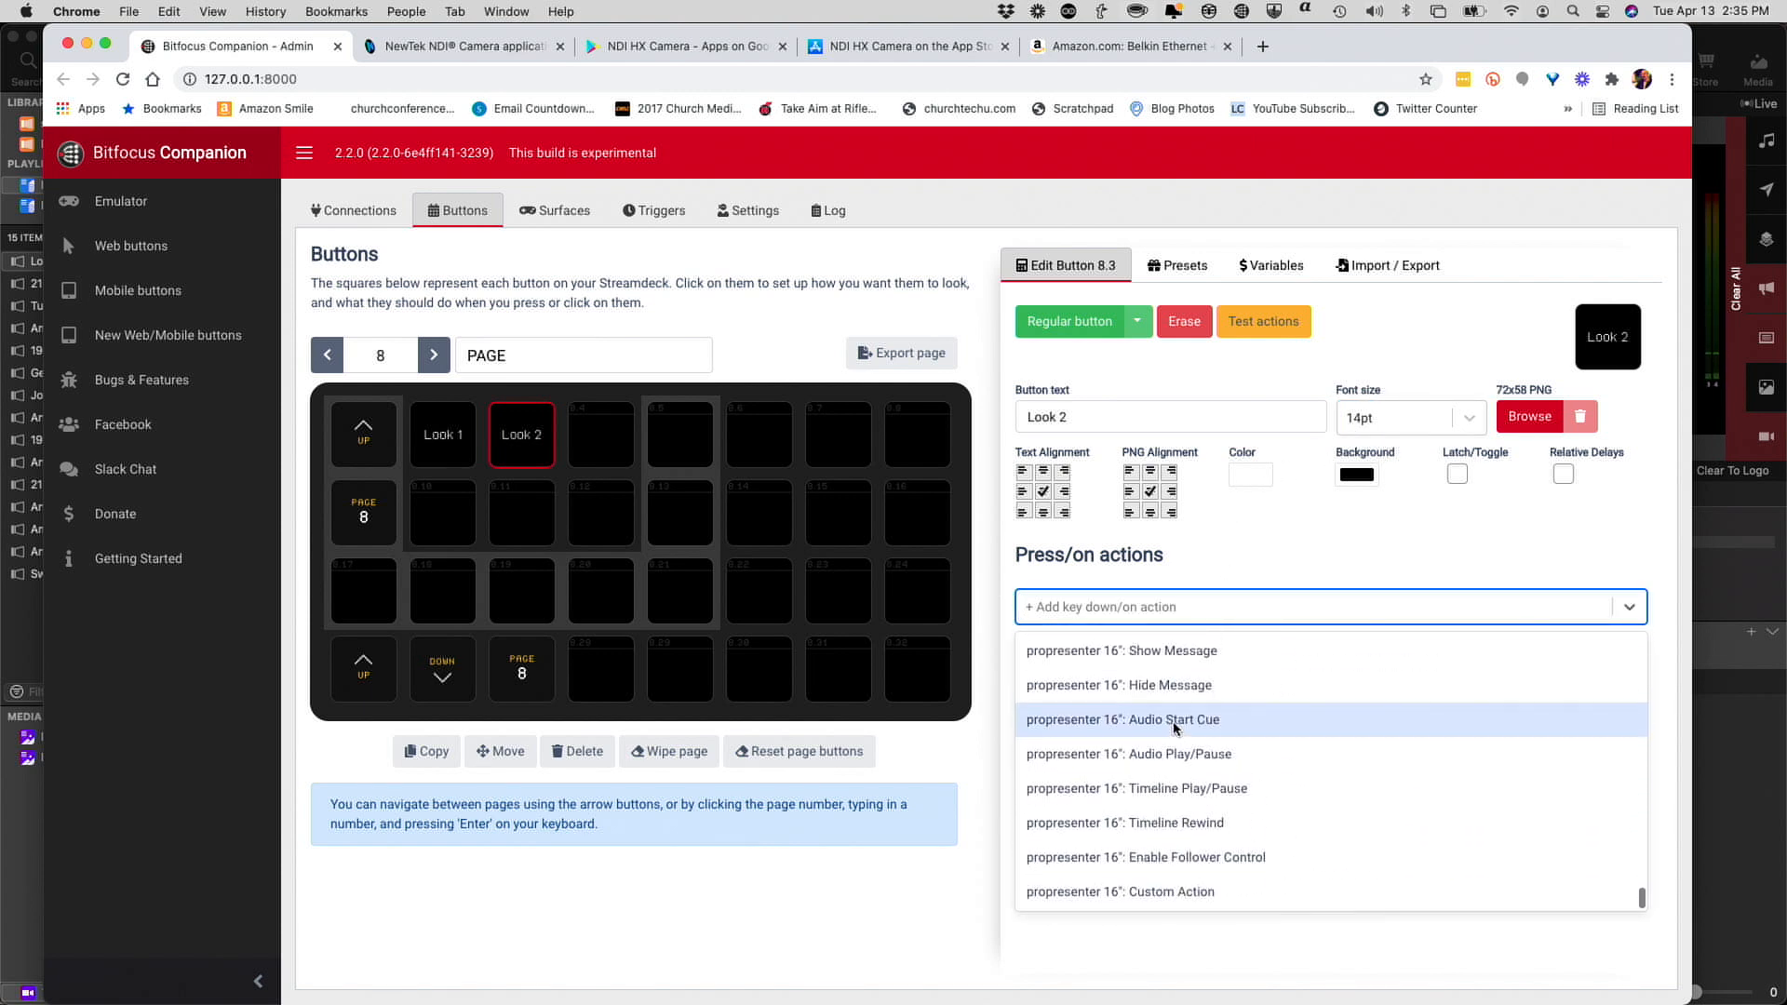
scroll(1175, 728, "up", 5)
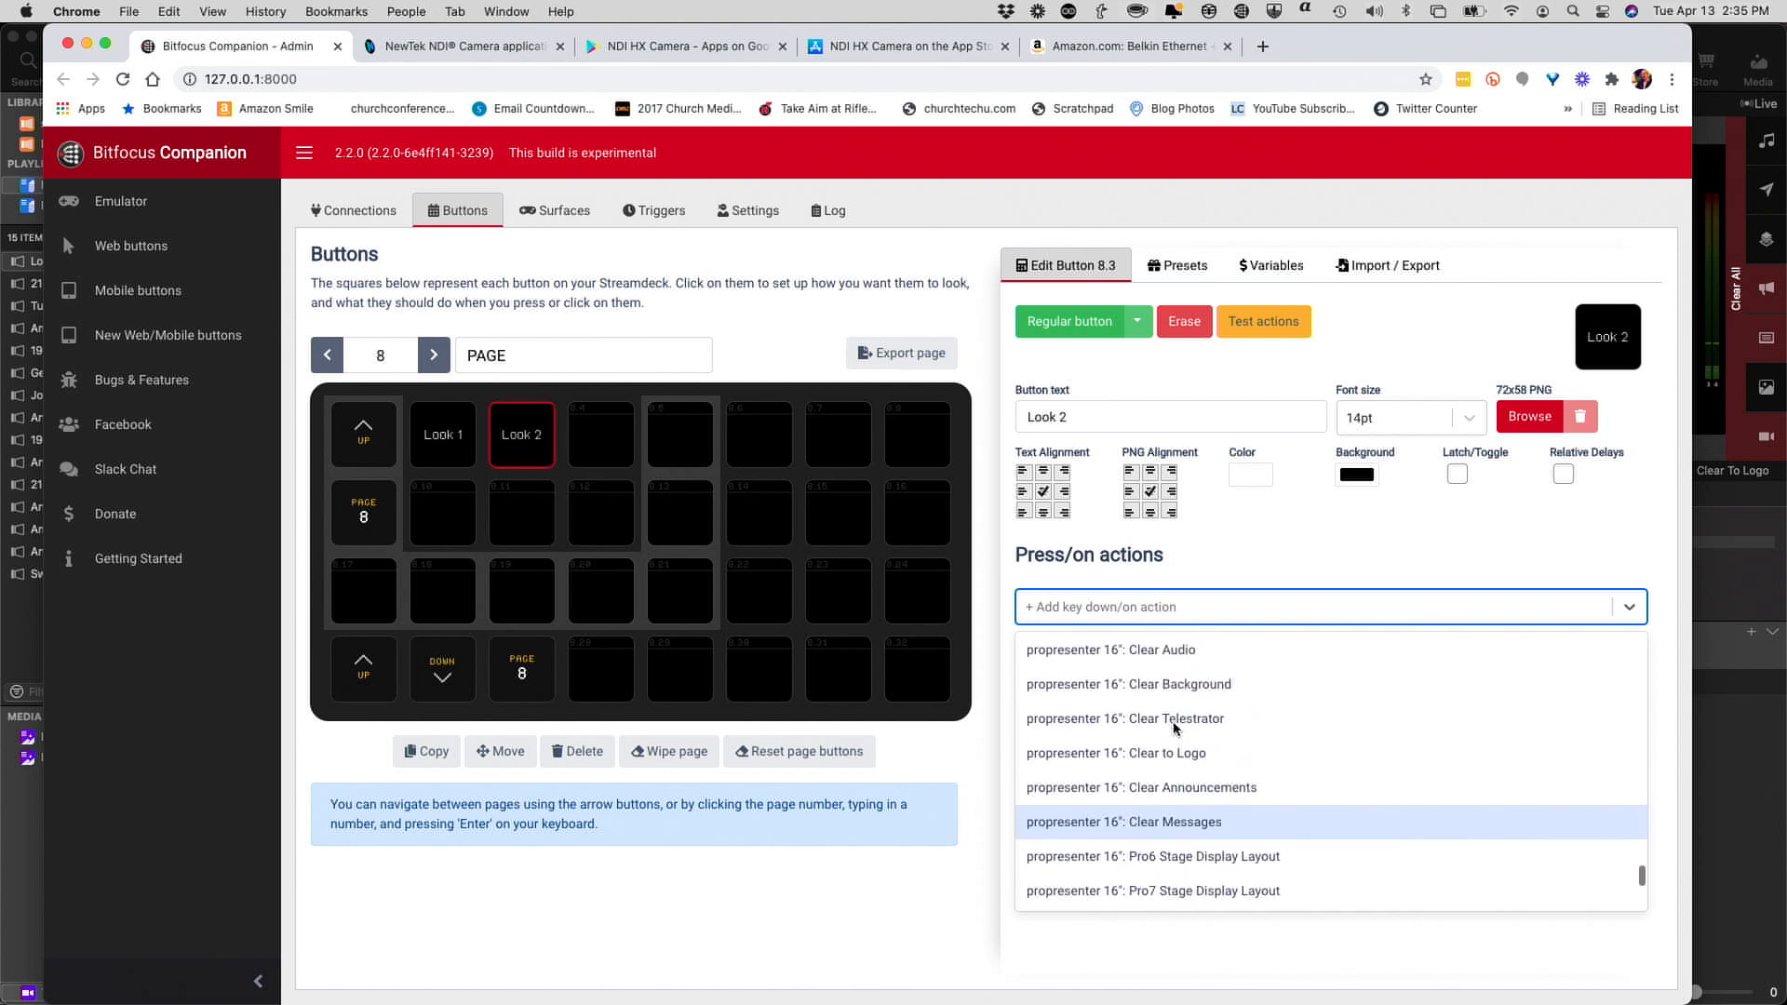
scroll(1175, 728, "up", 3)
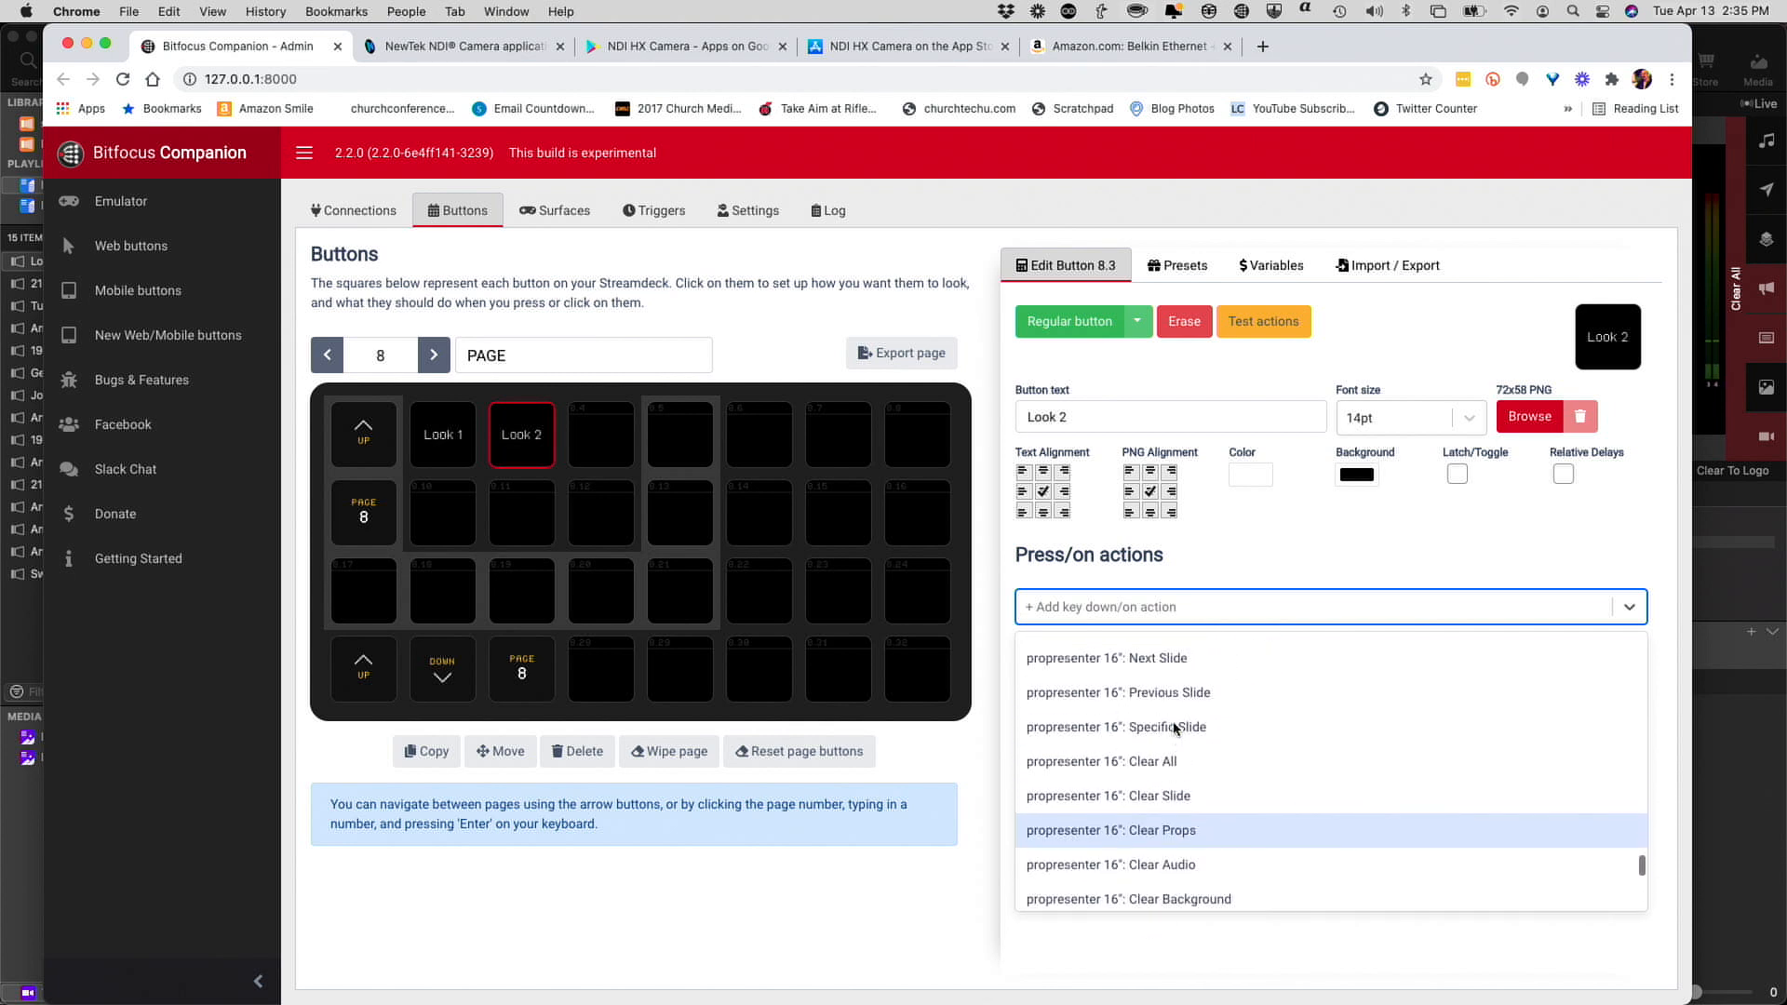
left_click(1174, 729)
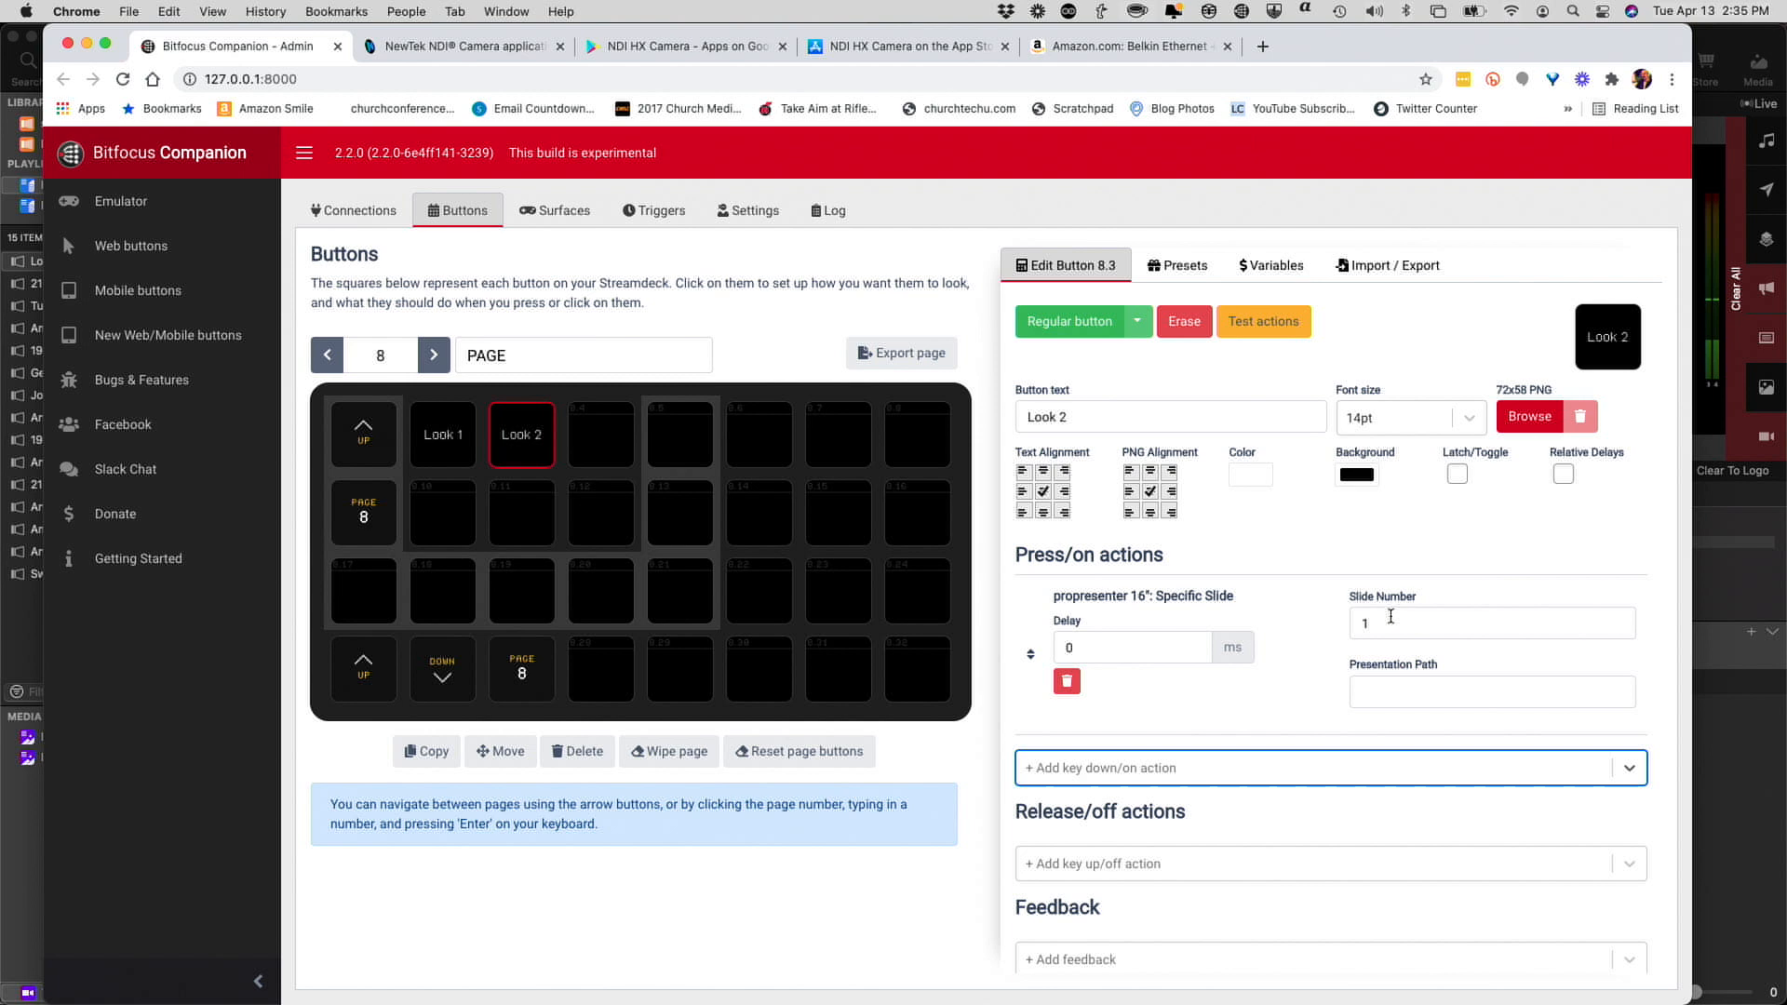
Set the Look 2 button's Specific Slide action to slide number 2 and presentation path 0:0.
left_click_drag(1372, 624, 1348, 626)
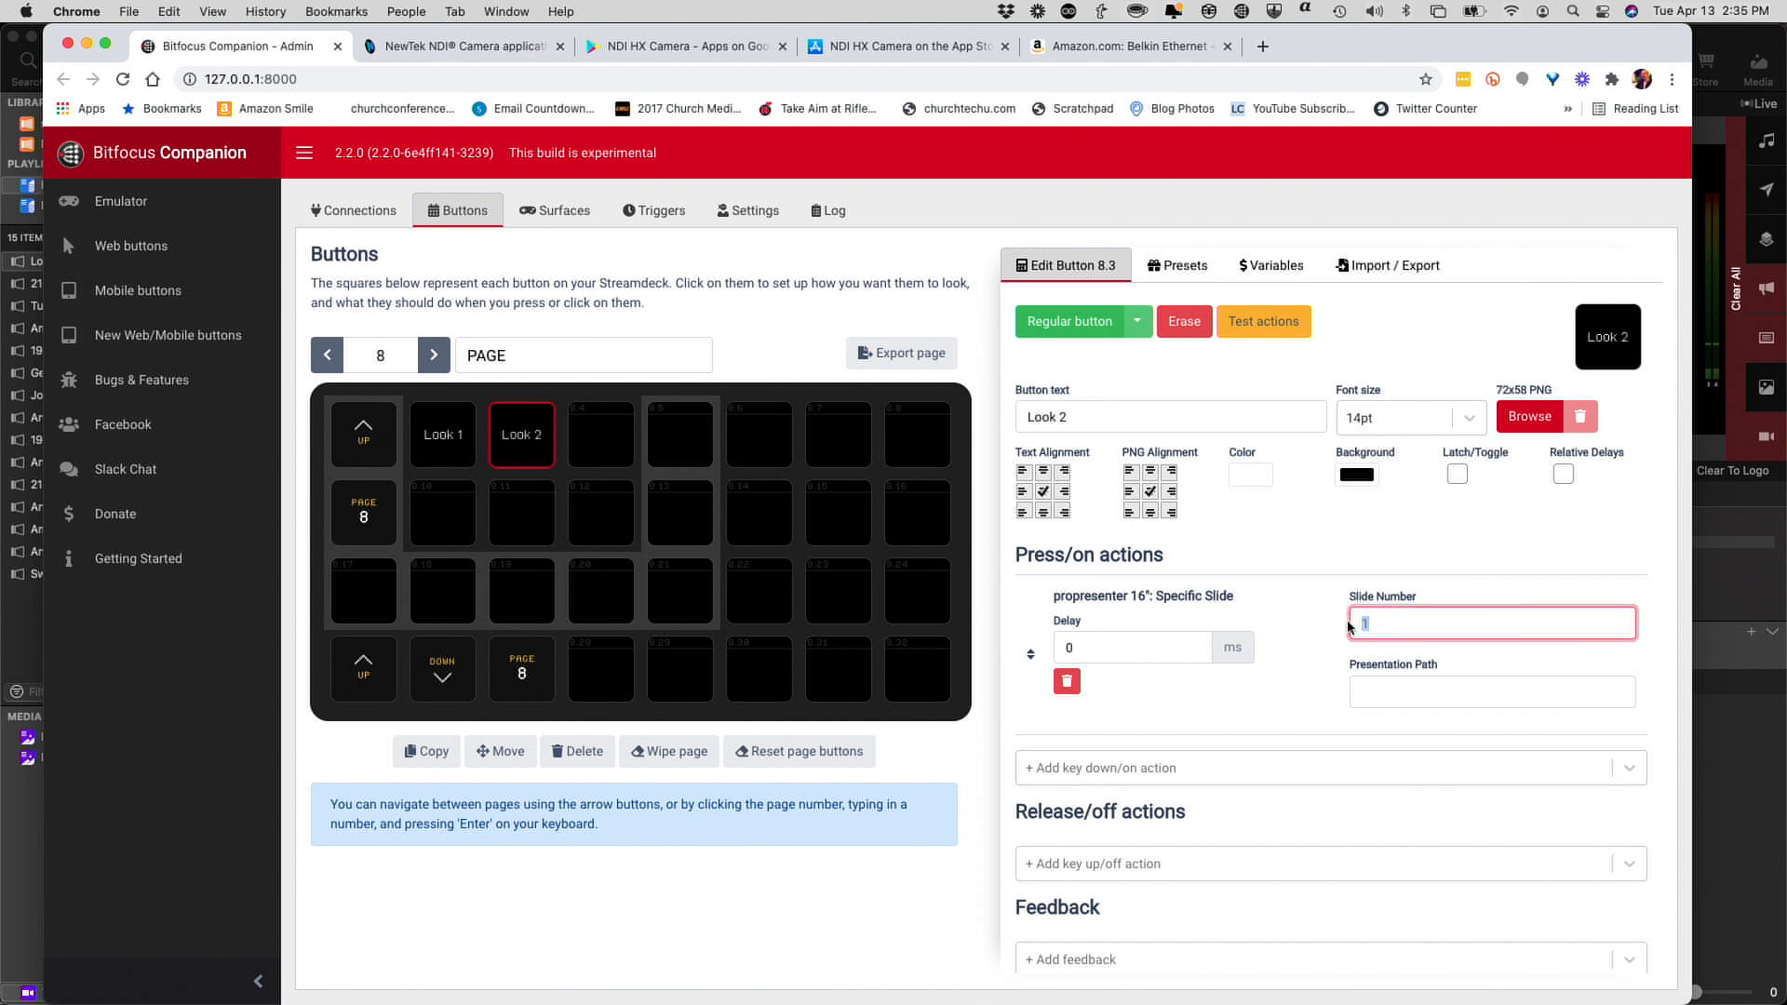
type("2")
left_click(1380, 686)
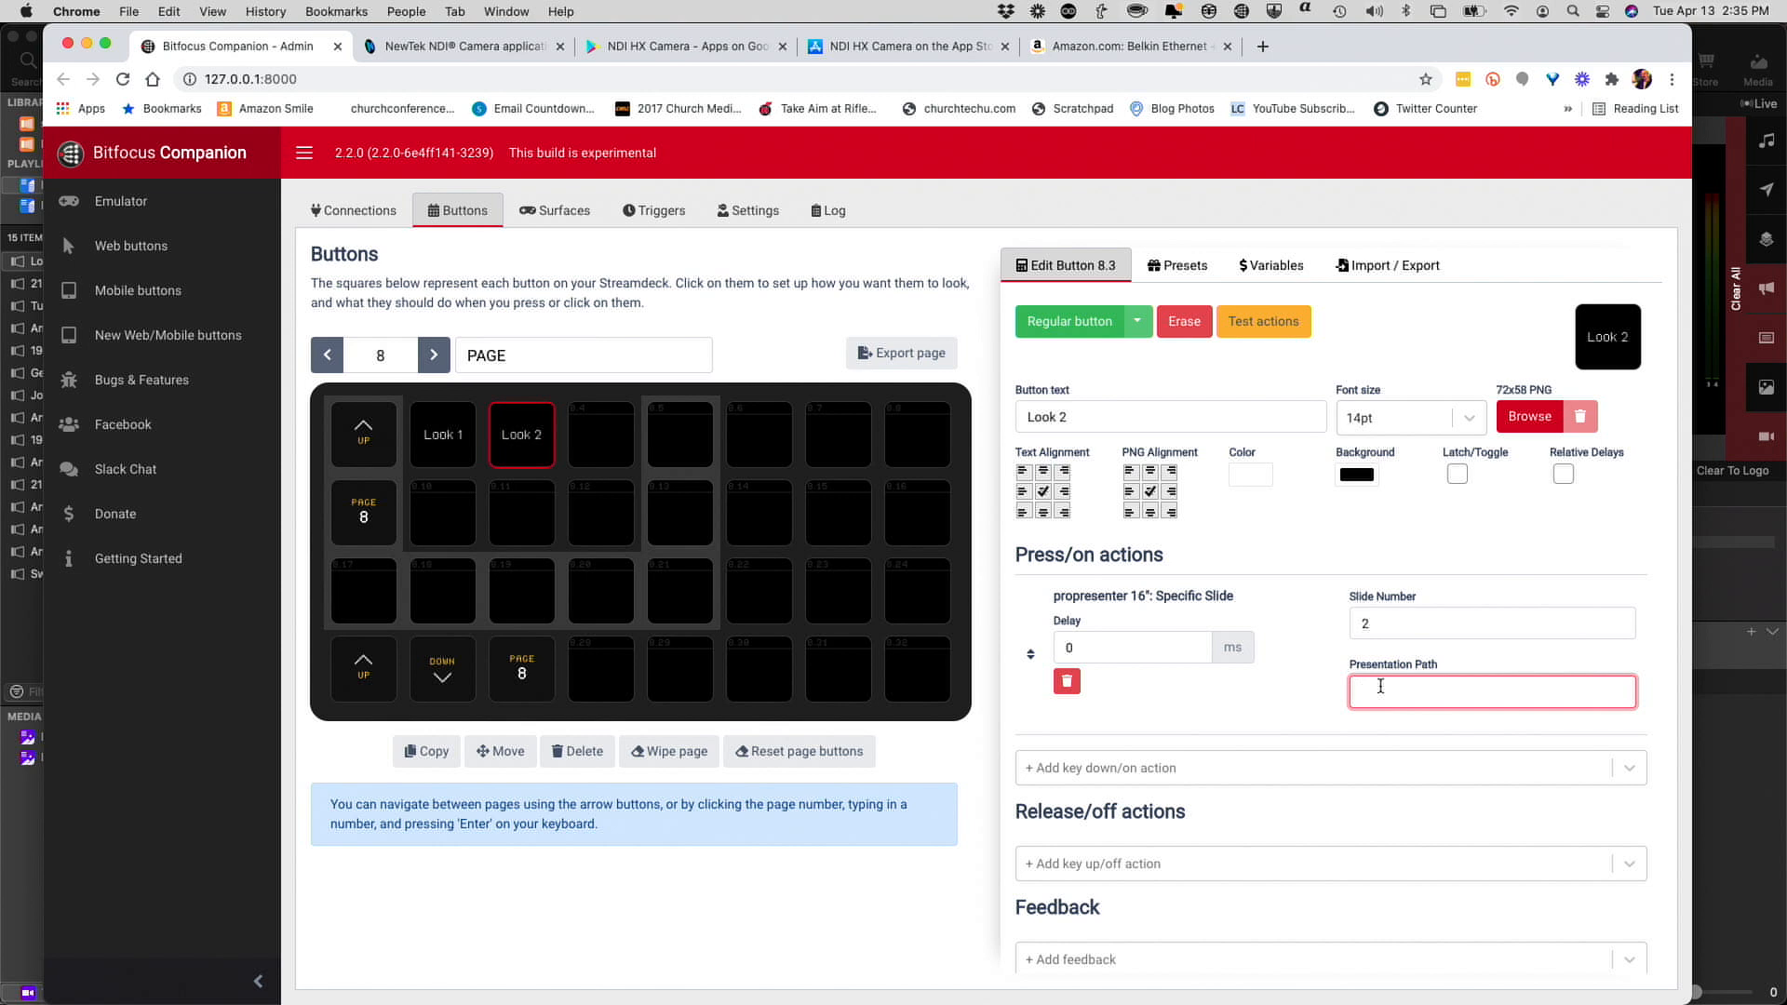
type("0:0")
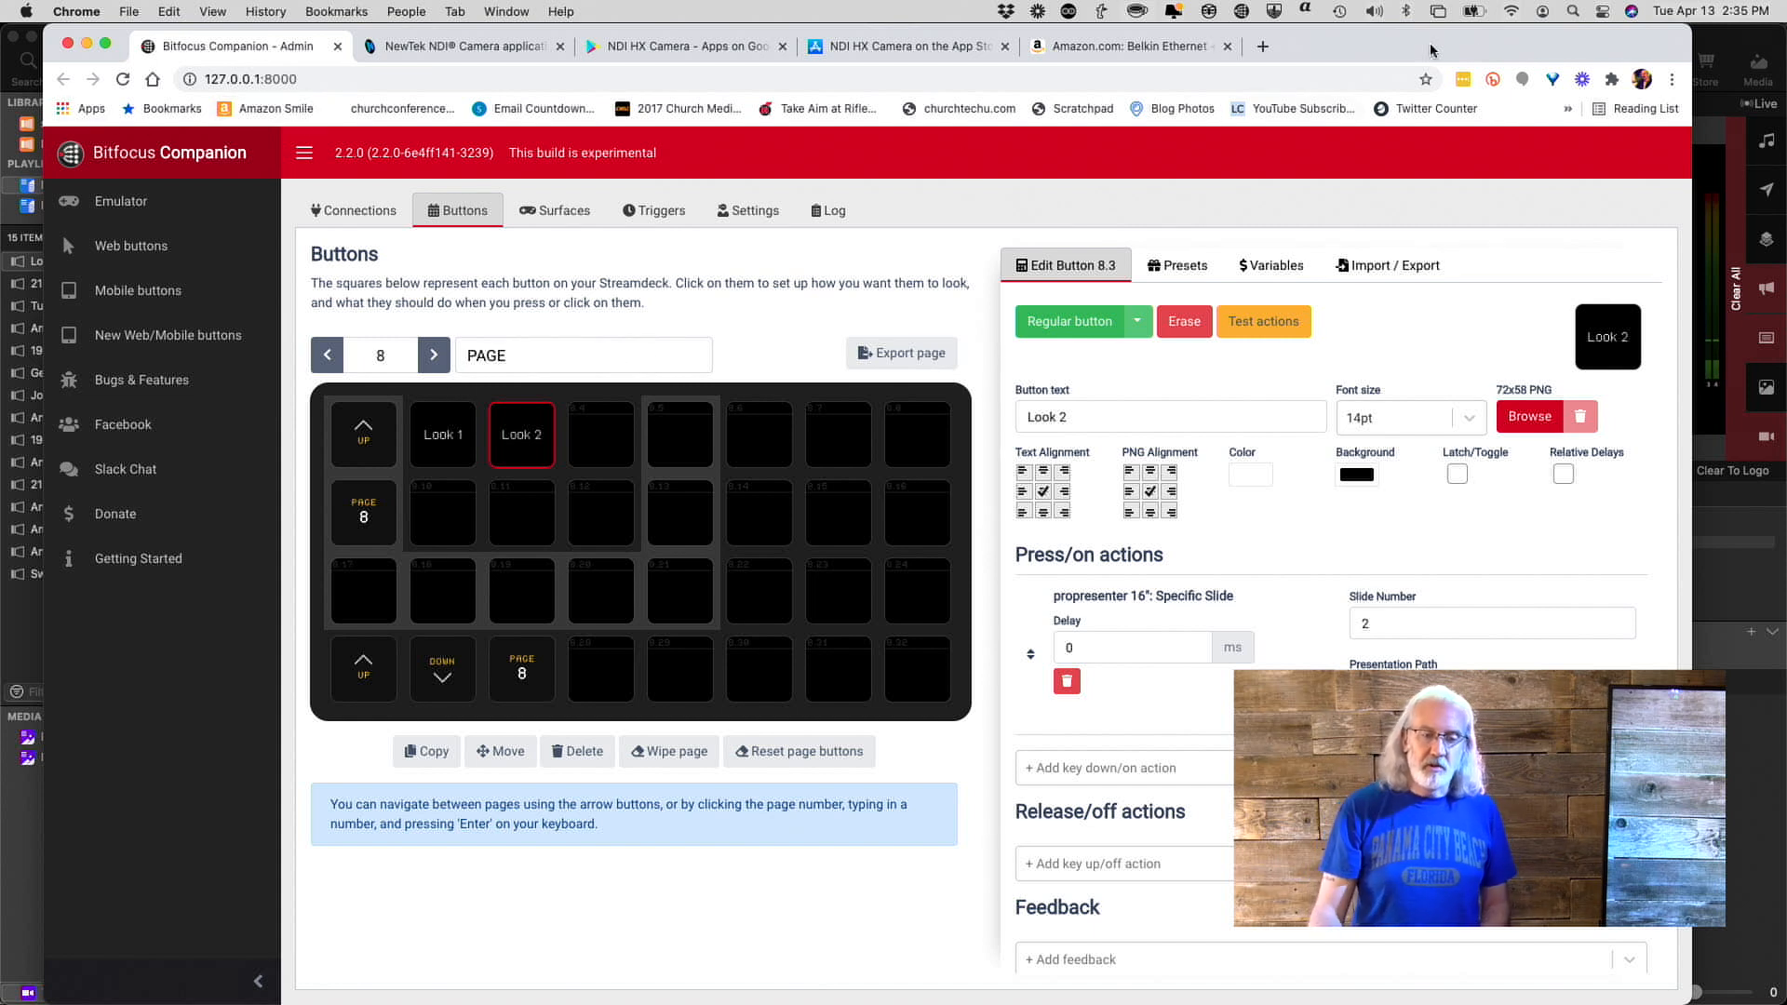
Switch to ProPresenter and test both looks by alternately triggering slides 2 and 1 of the Looks control presentation.
left_click(1755, 41)
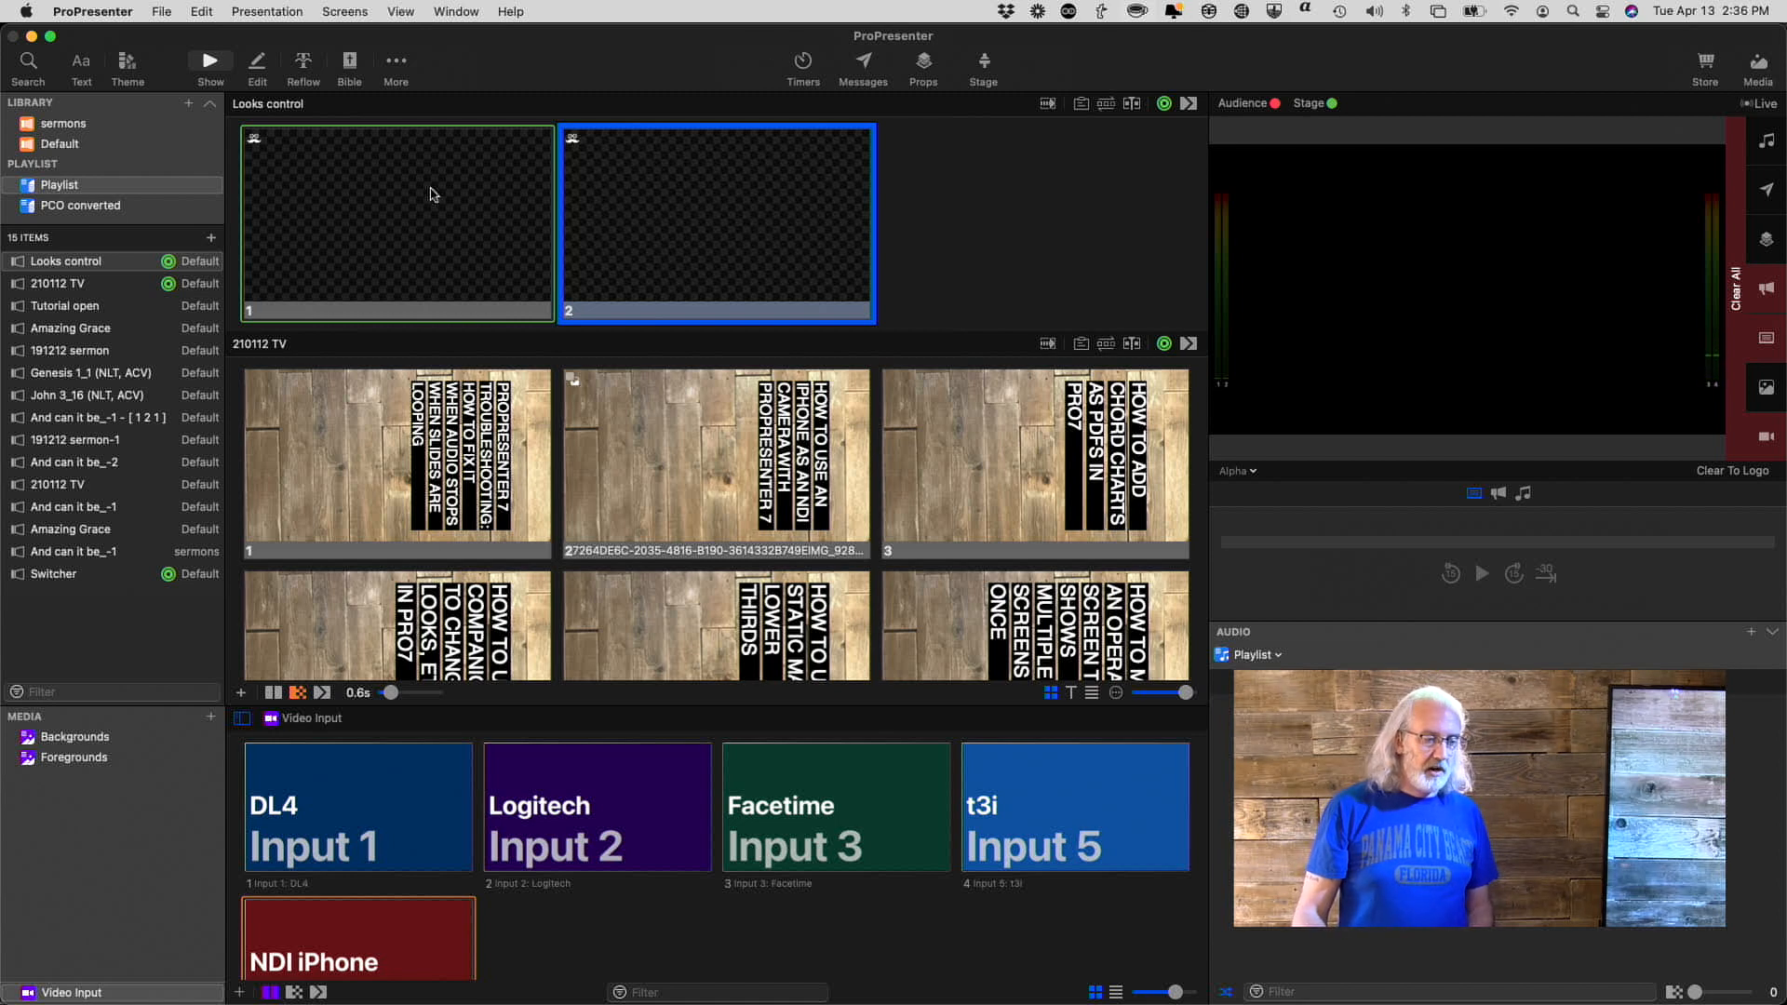
left_click(866, 228)
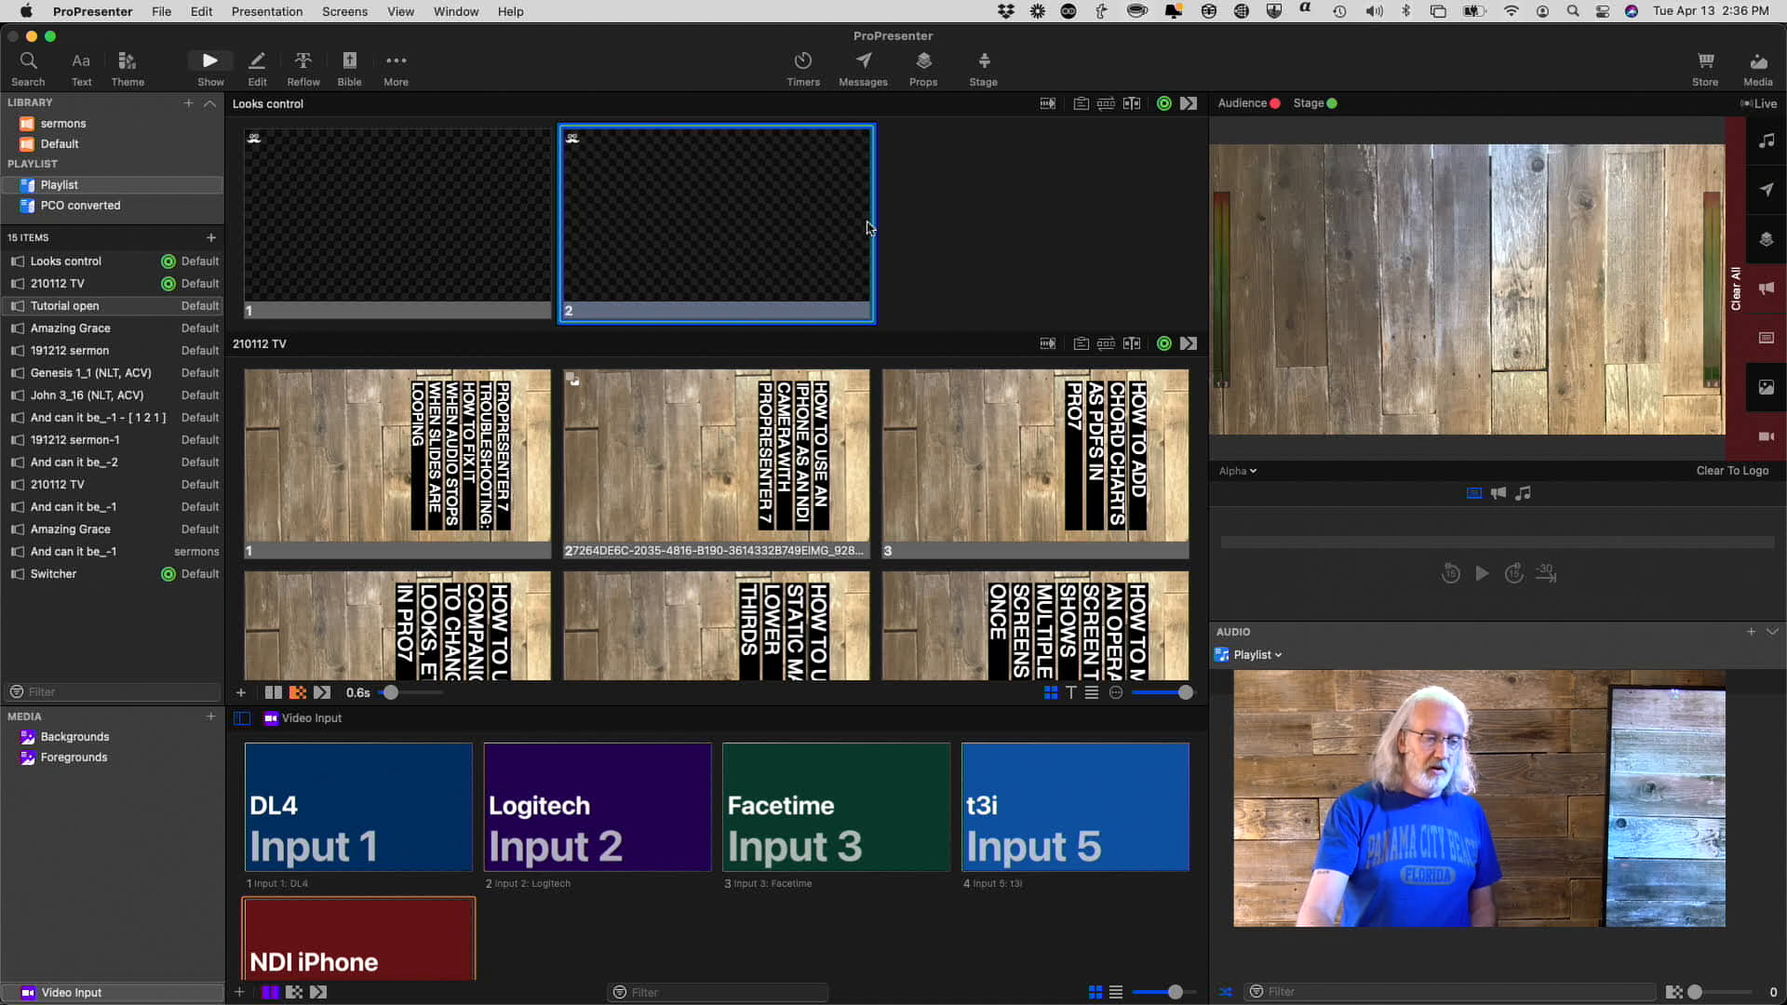
key("Left")
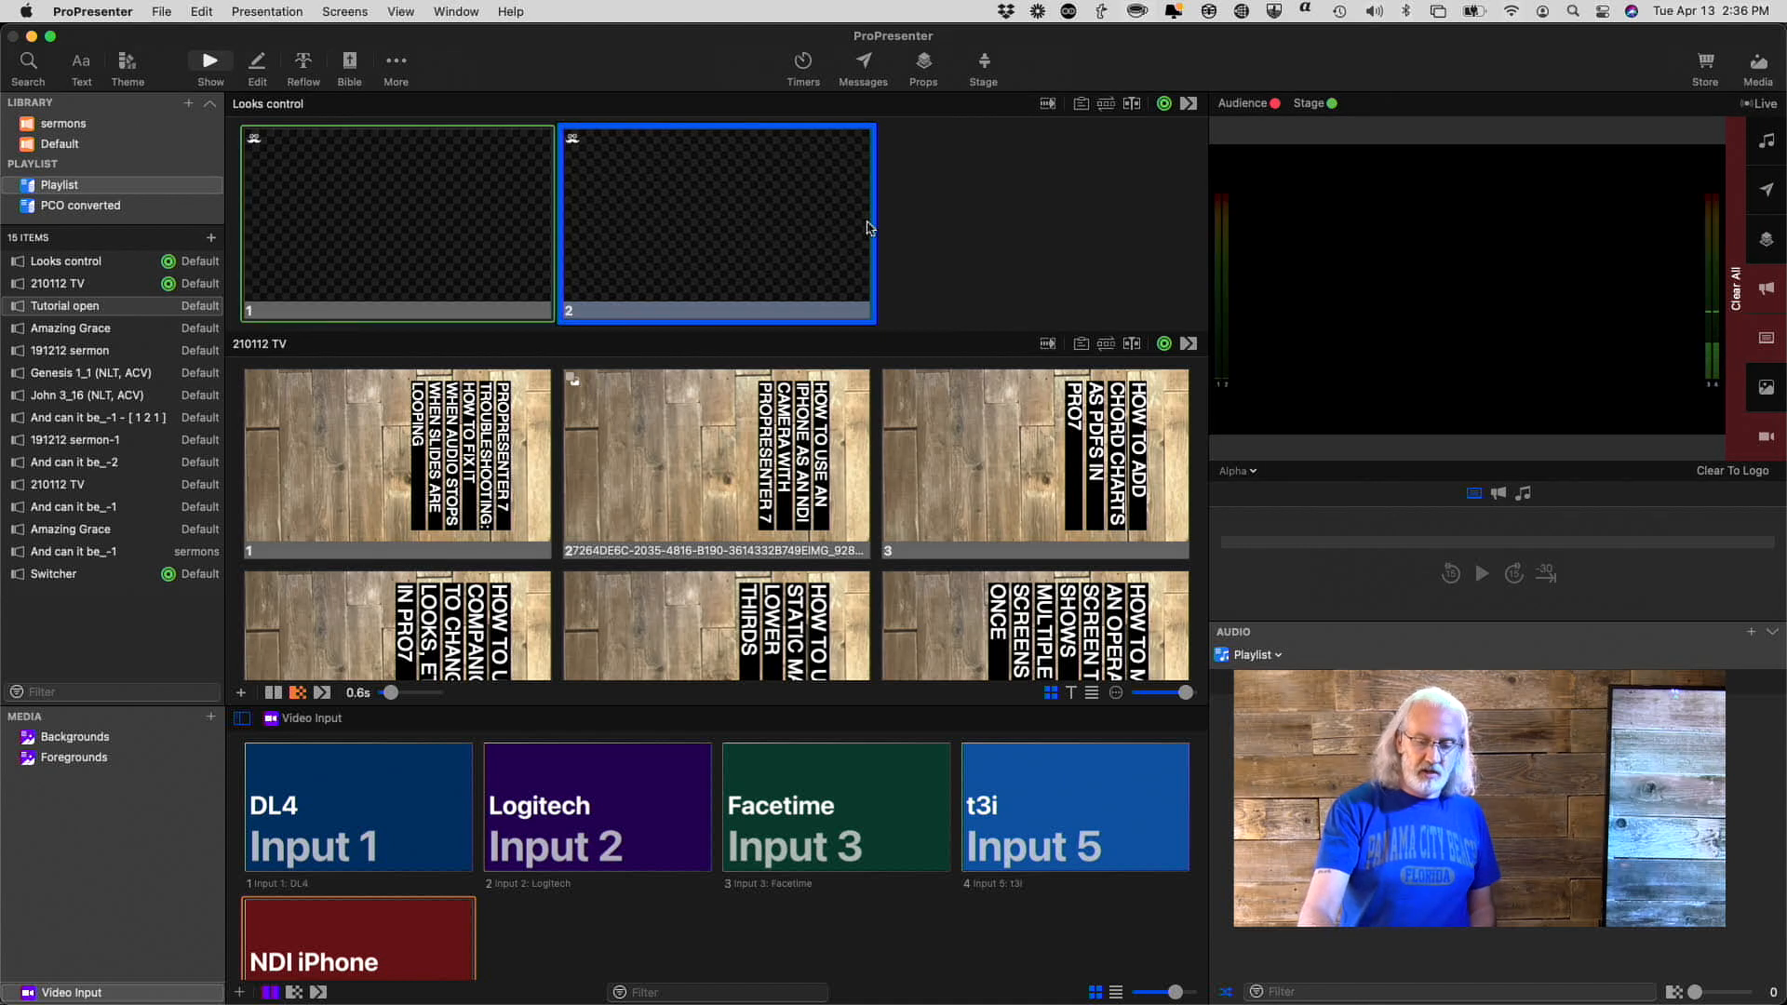
left_click(866, 228)
key("Left")
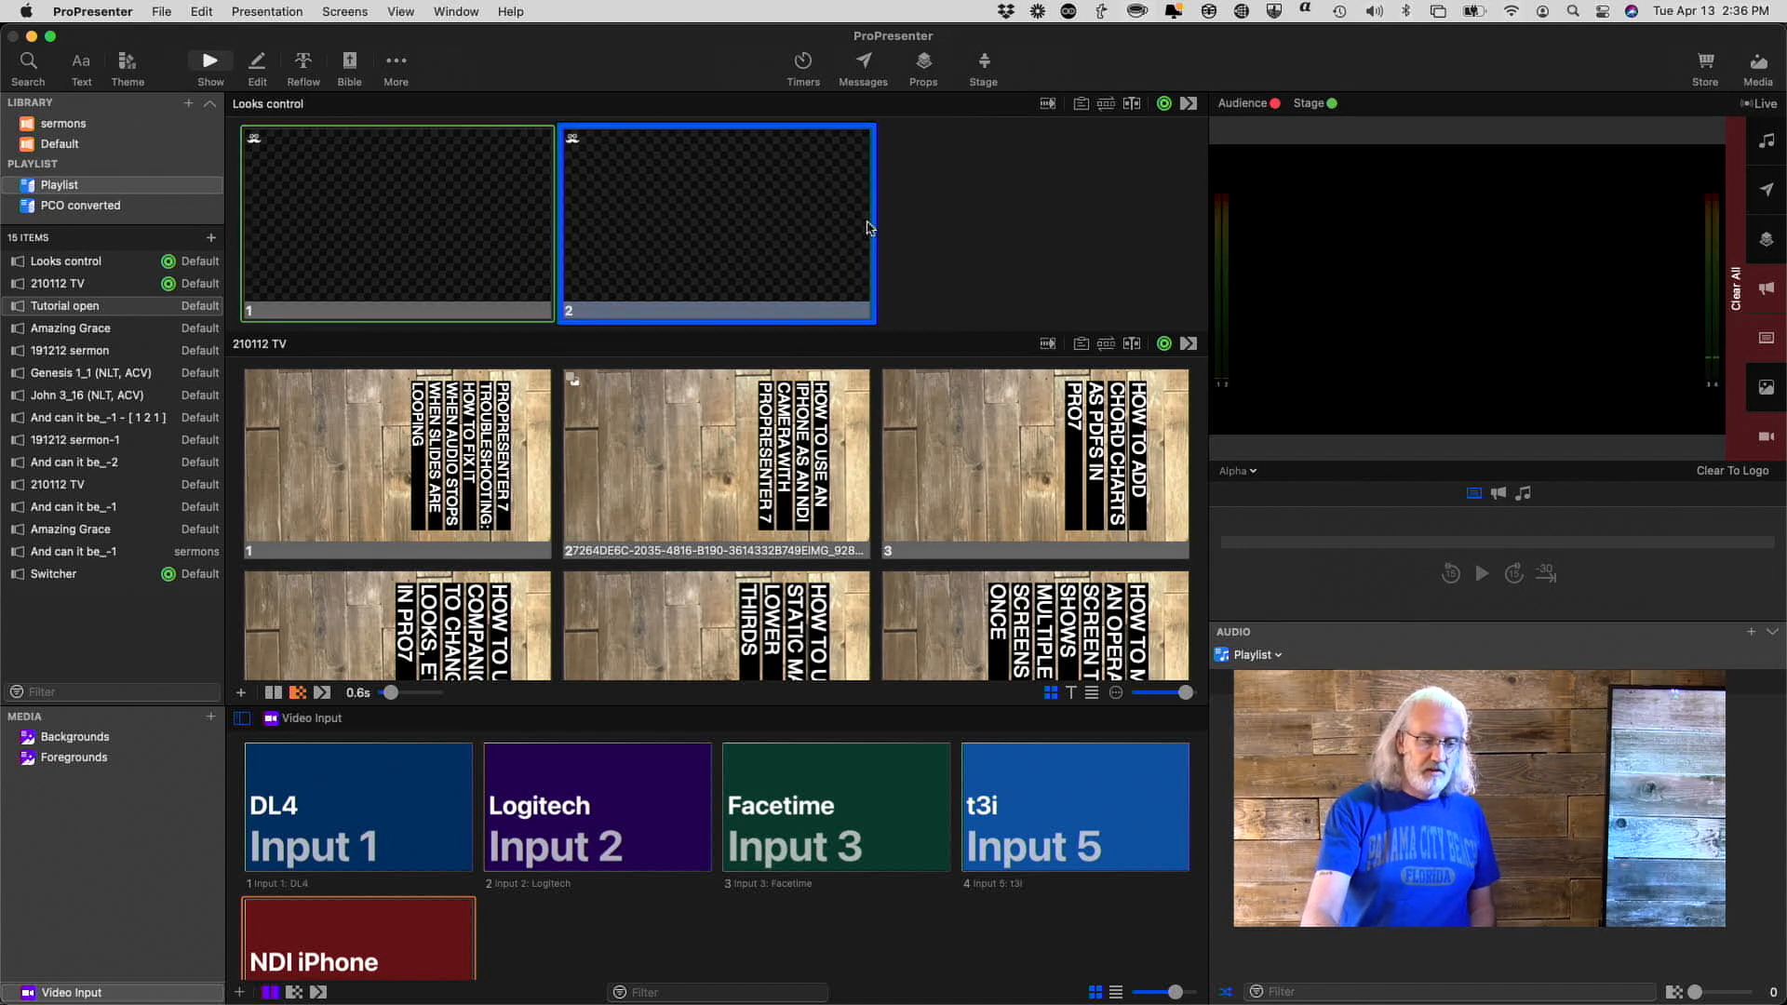
left_click(866, 228)
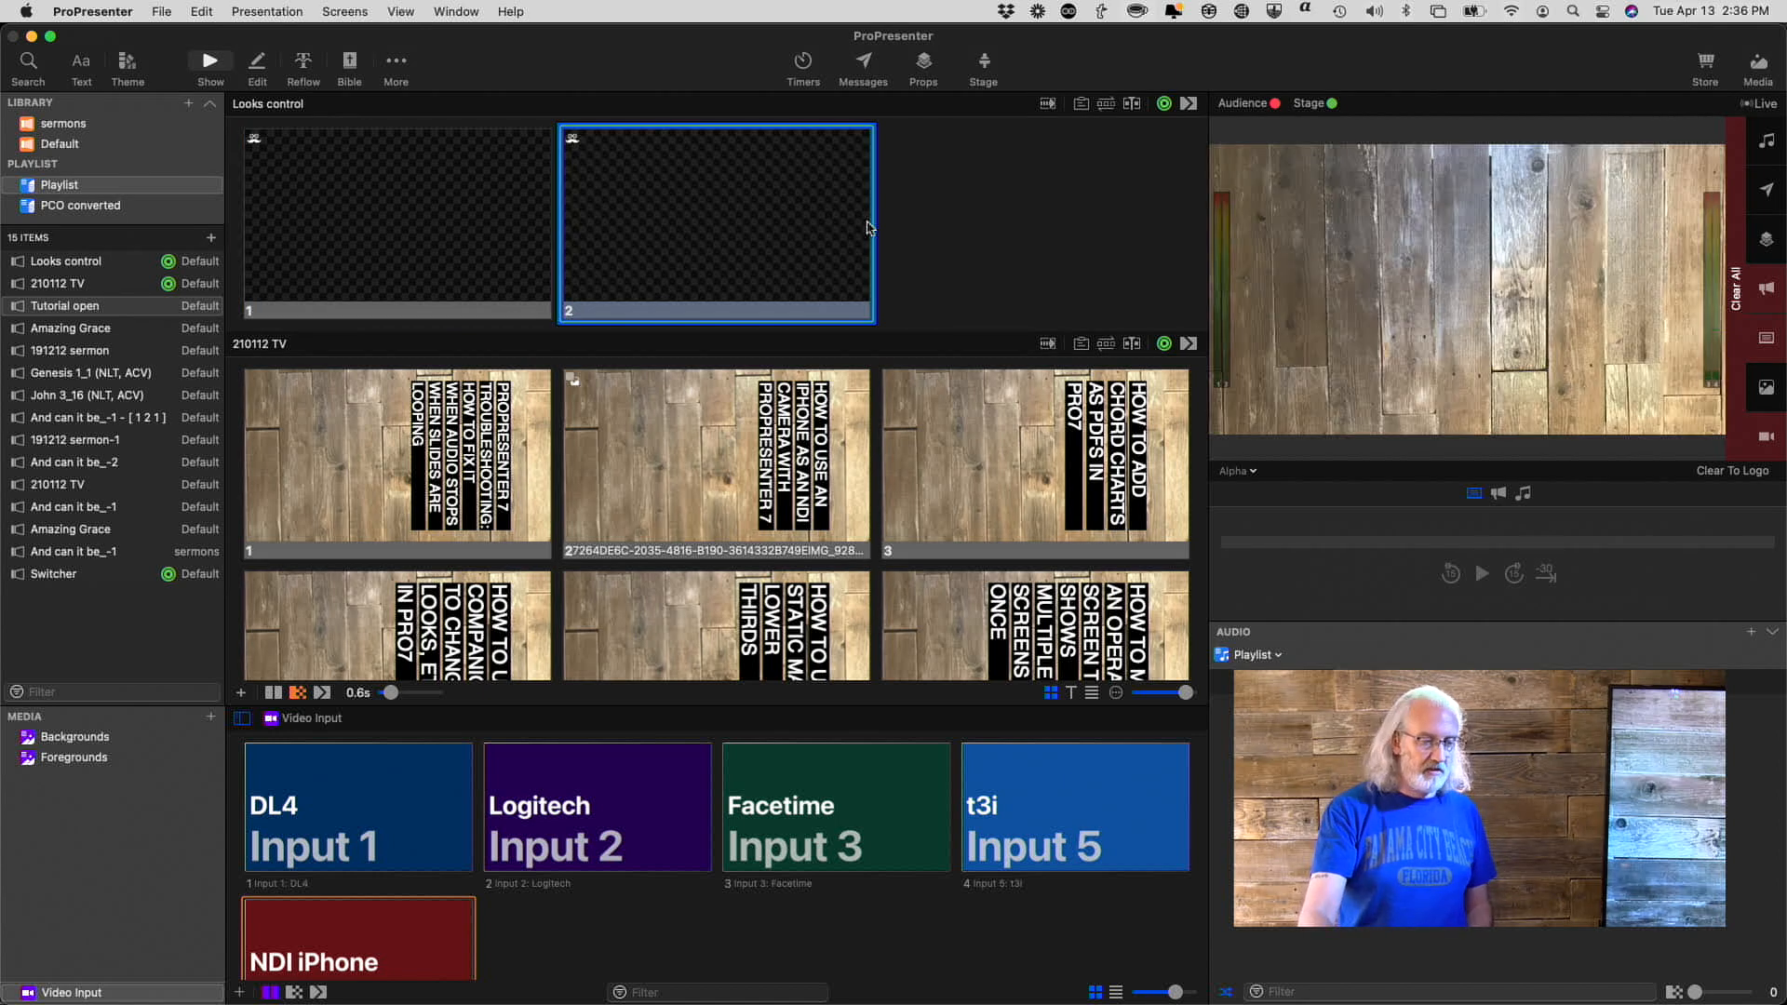
key("Left")
Test the looks with Amazing Grace by triggering its slide 1, clearing the slide, and triggering slide 2.
scroll(835, 314, "down", 10)
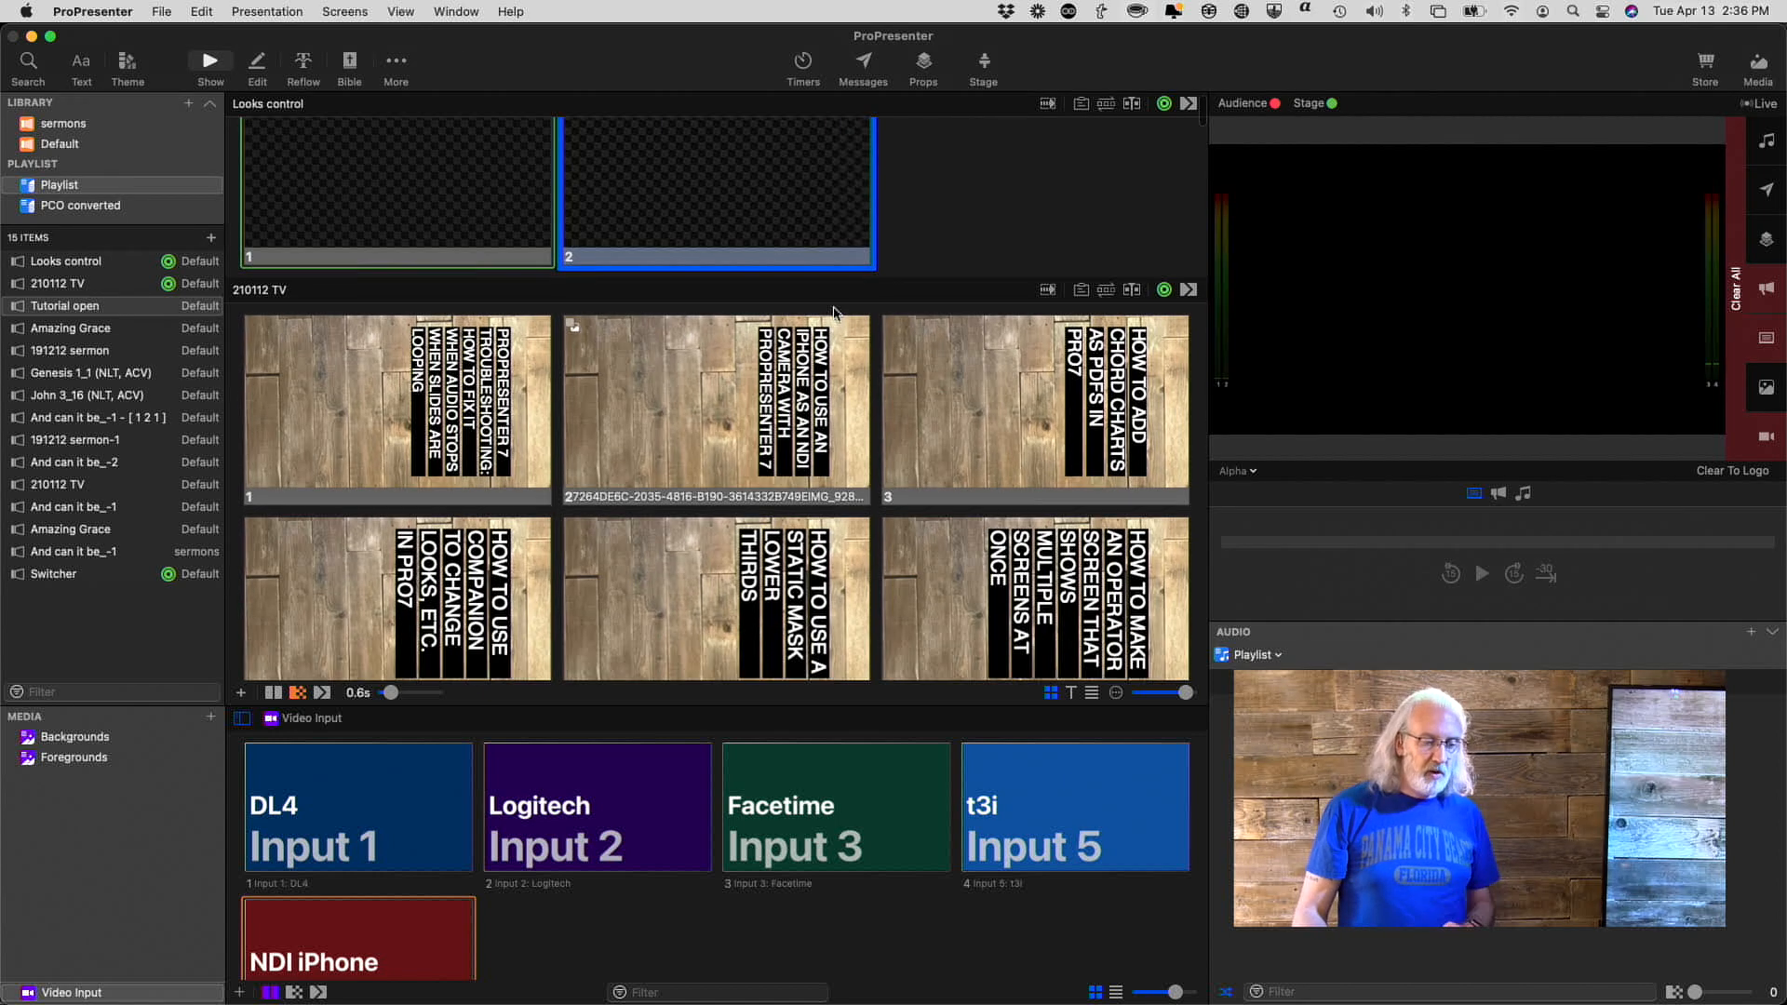
scroll(835, 314, "down", 12)
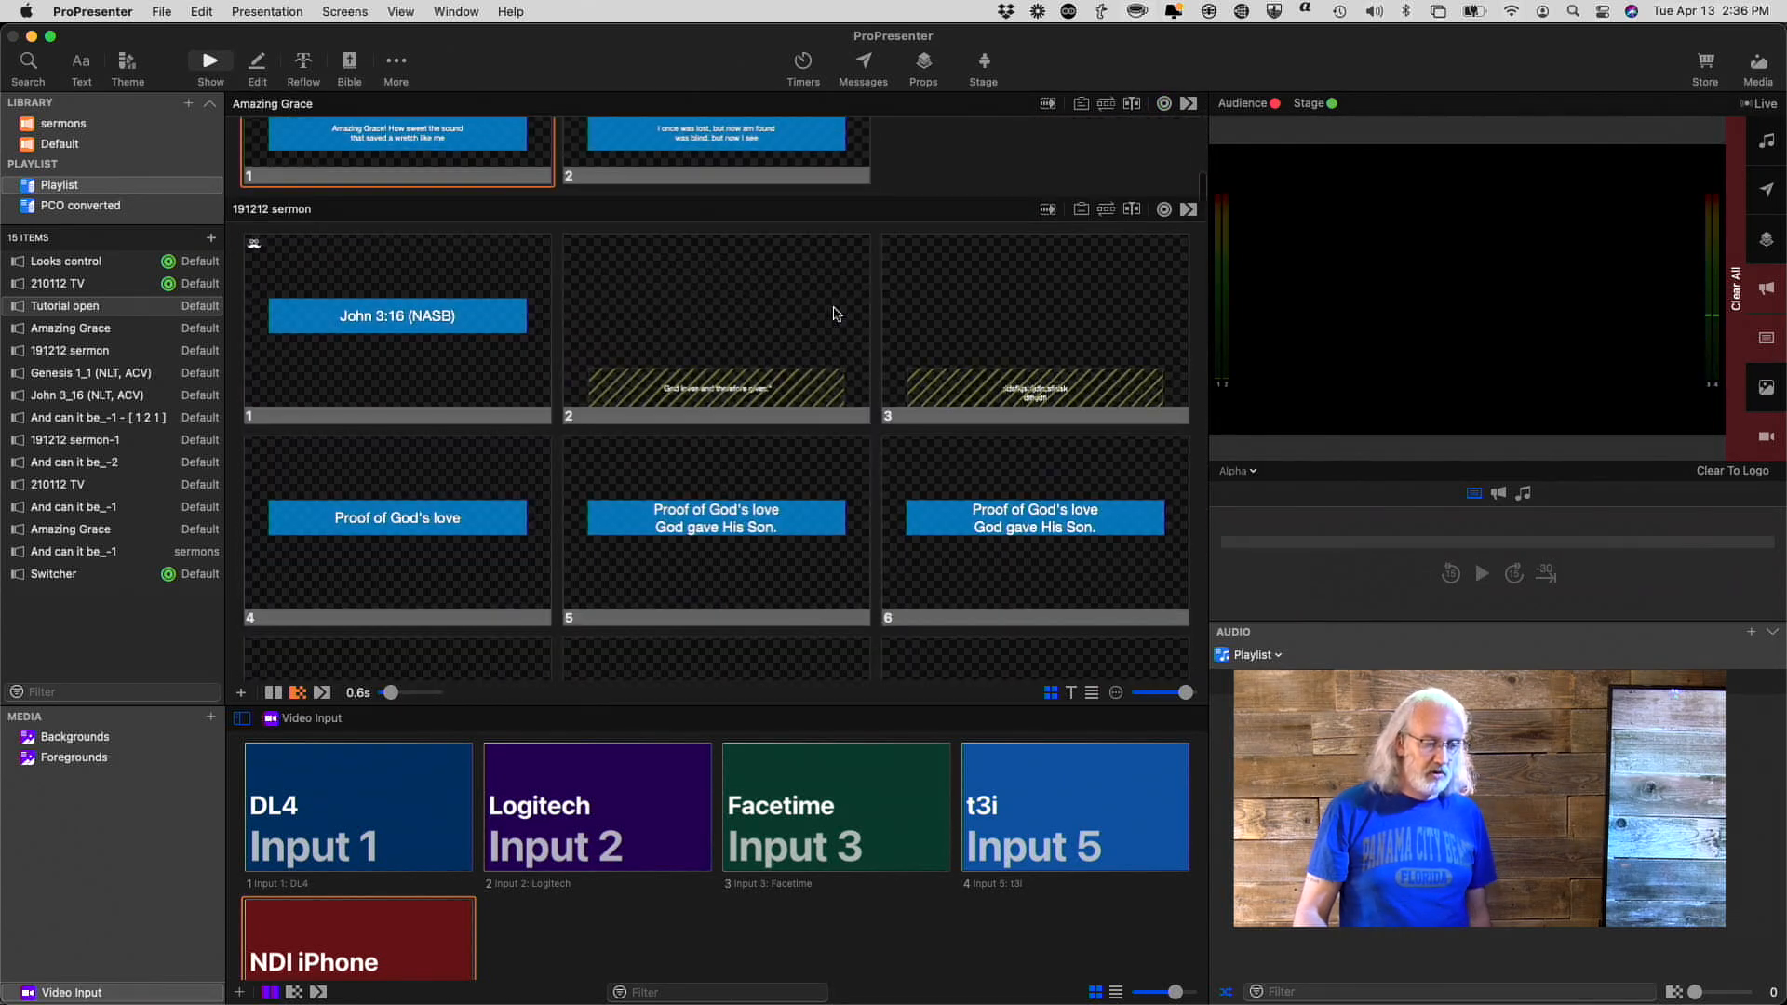
left_click(379, 228)
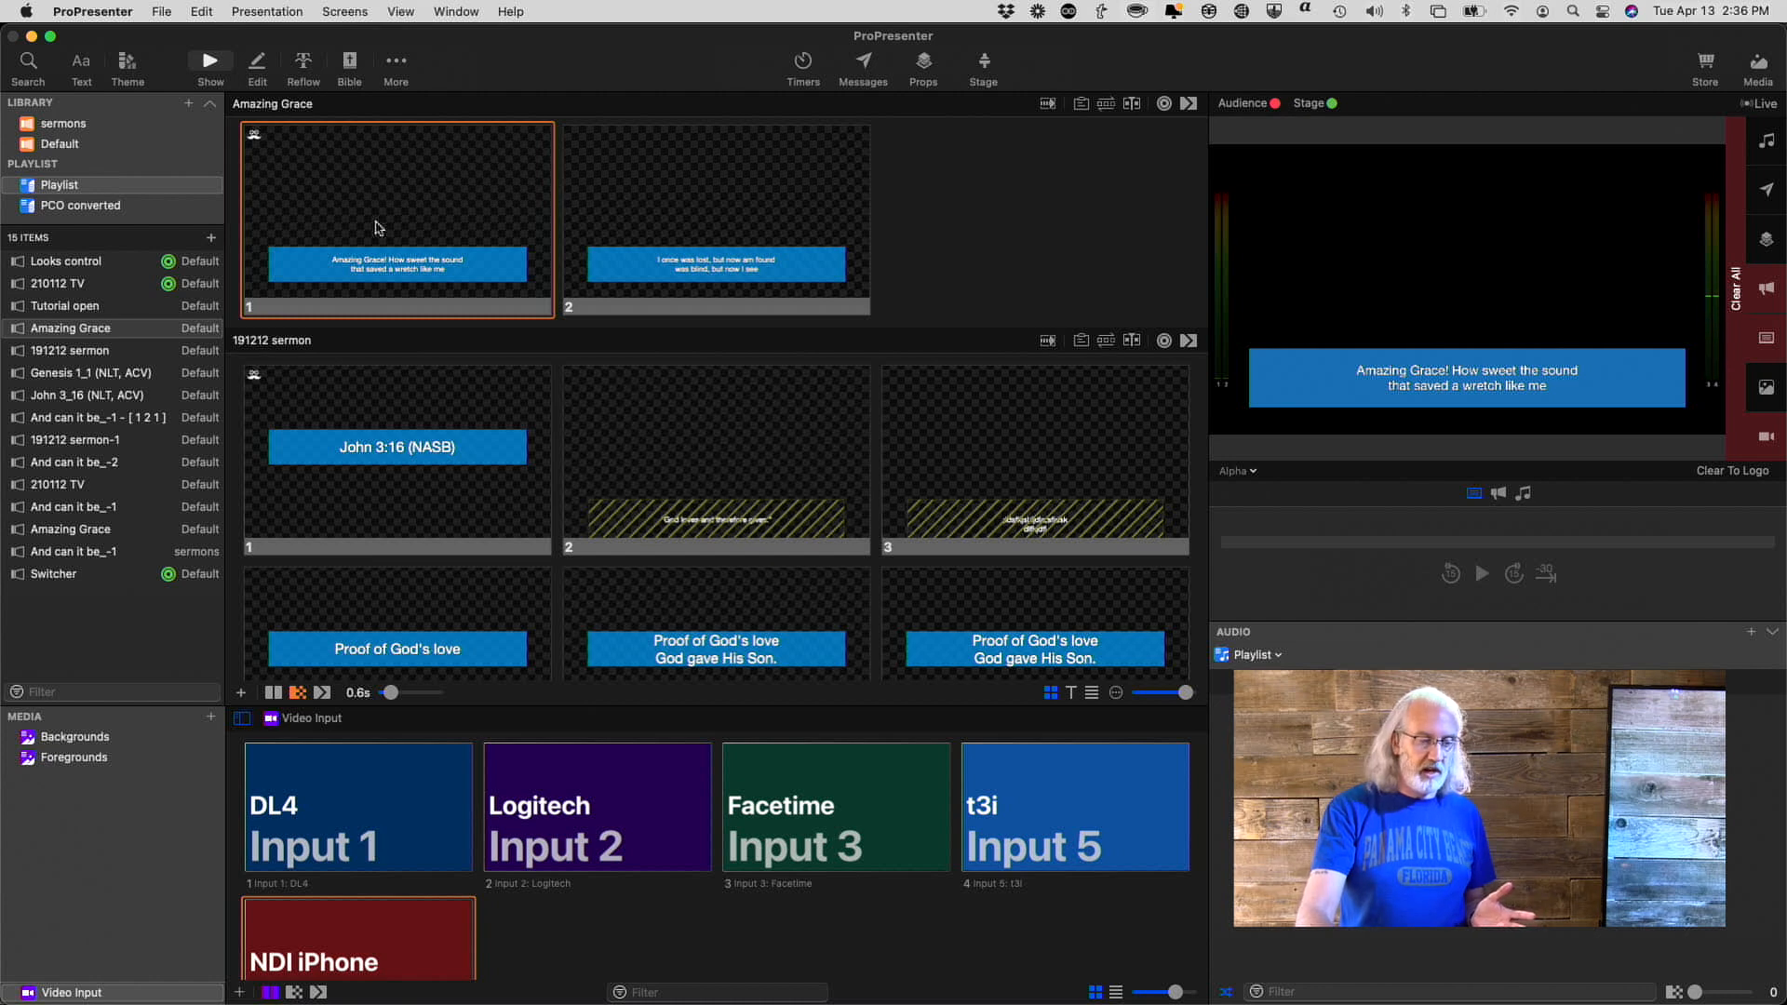
key("F2")
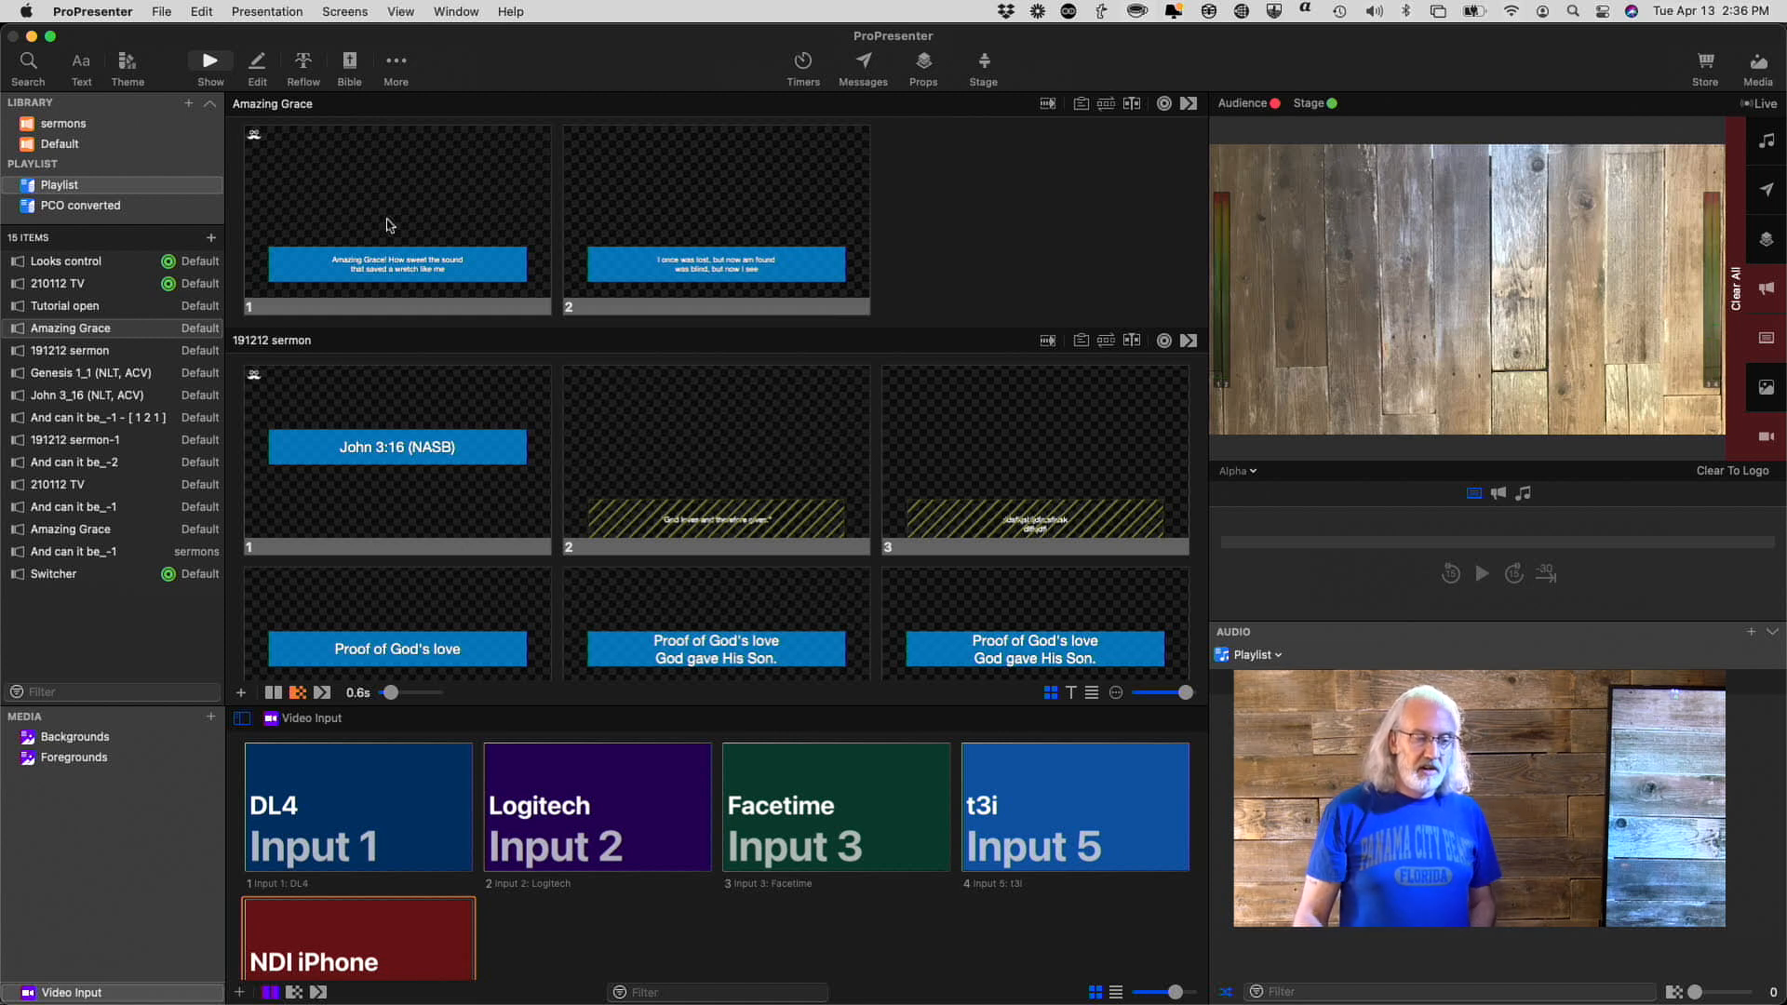
left_click(699, 165)
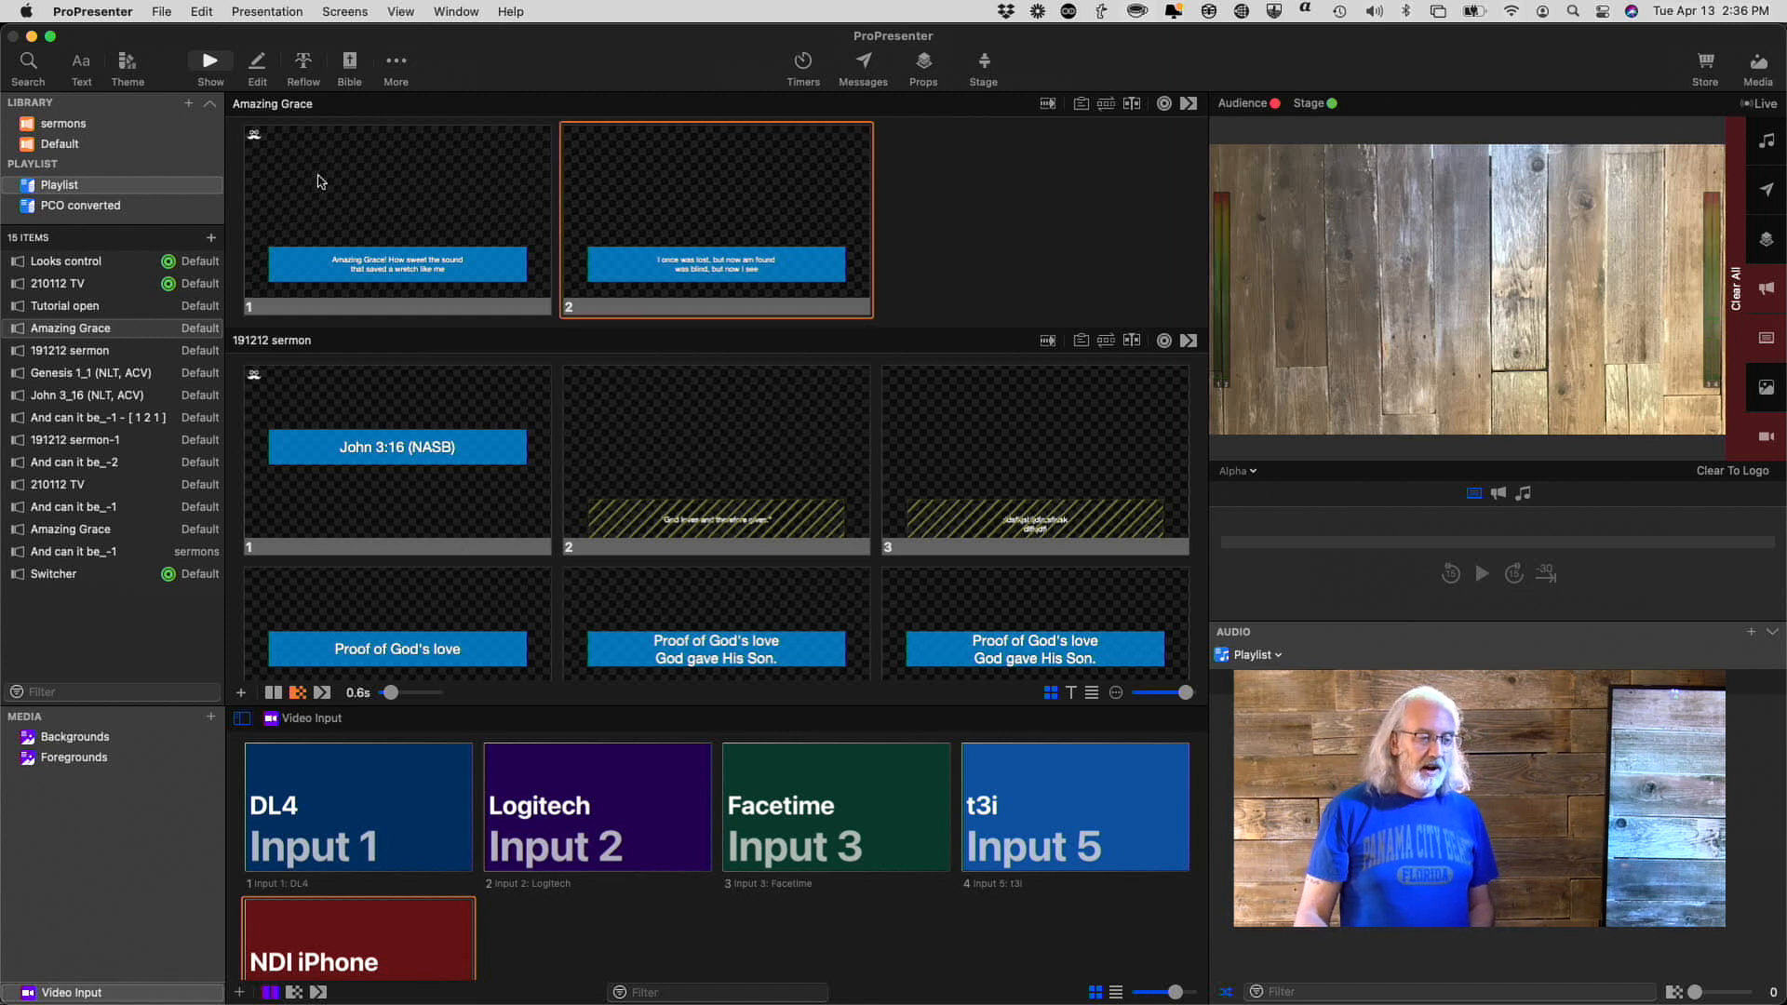